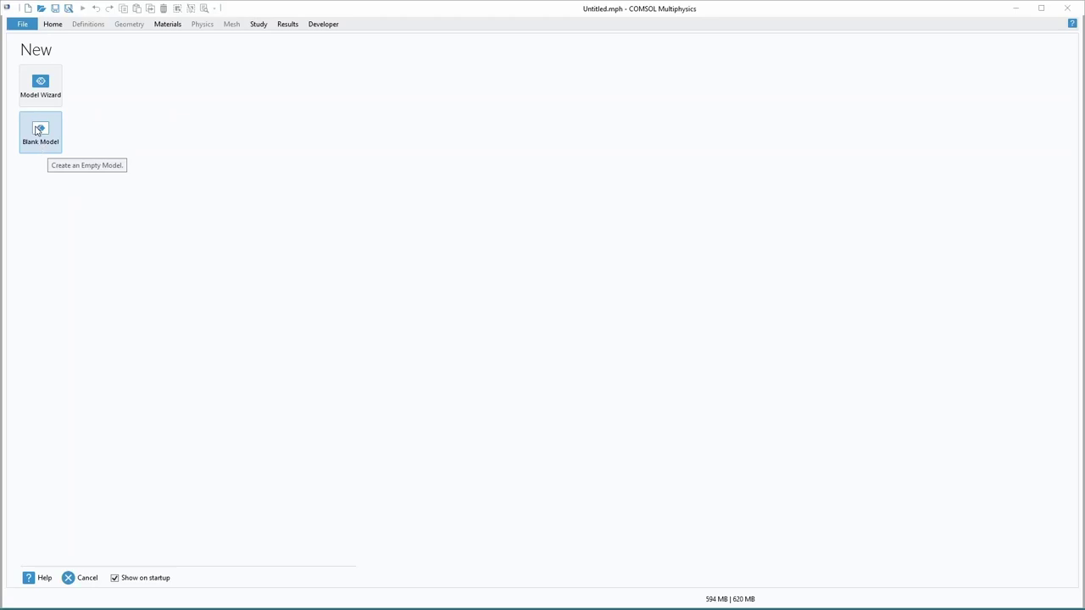
Start a blank model and enlarge the graphics and settings panels.
click(38, 129)
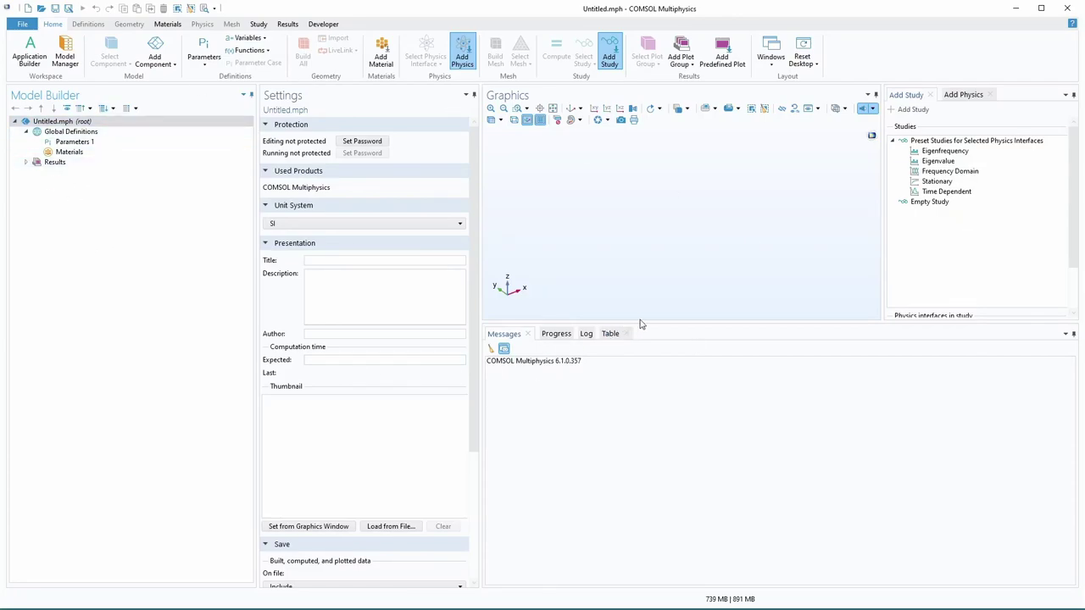
drag(642, 323, 641, 458)
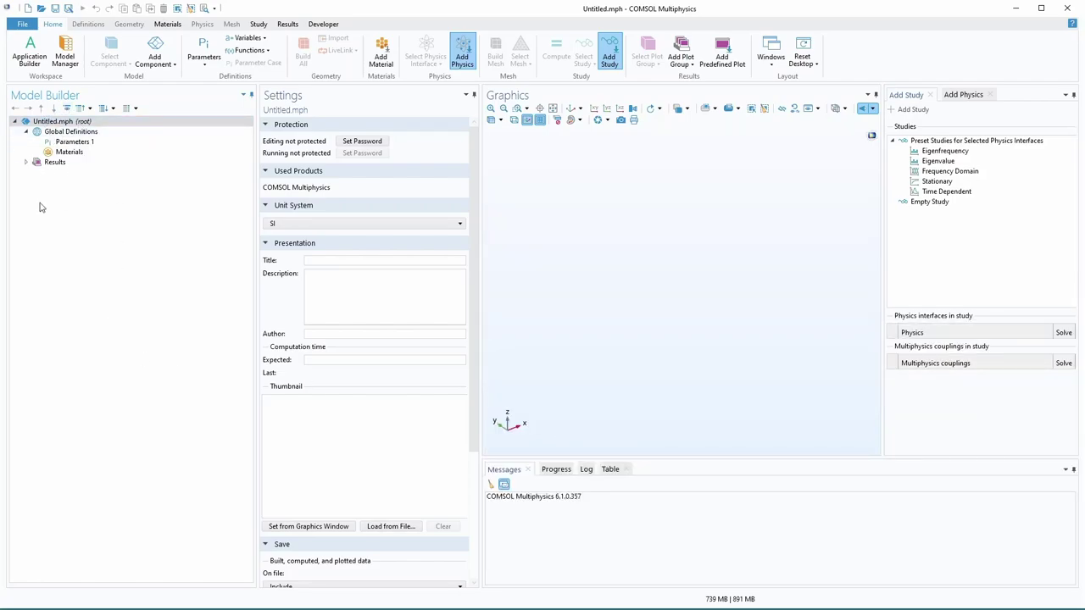
drag(257, 224, 216, 228)
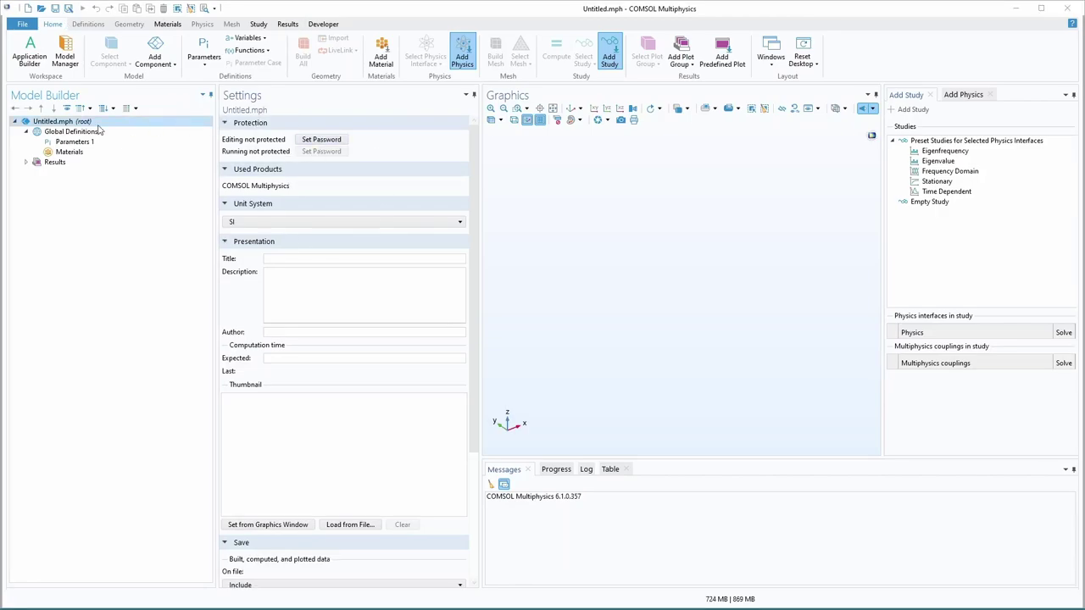
Check the global materials settings and the Log, Table and Messages output tabs.
click(67, 153)
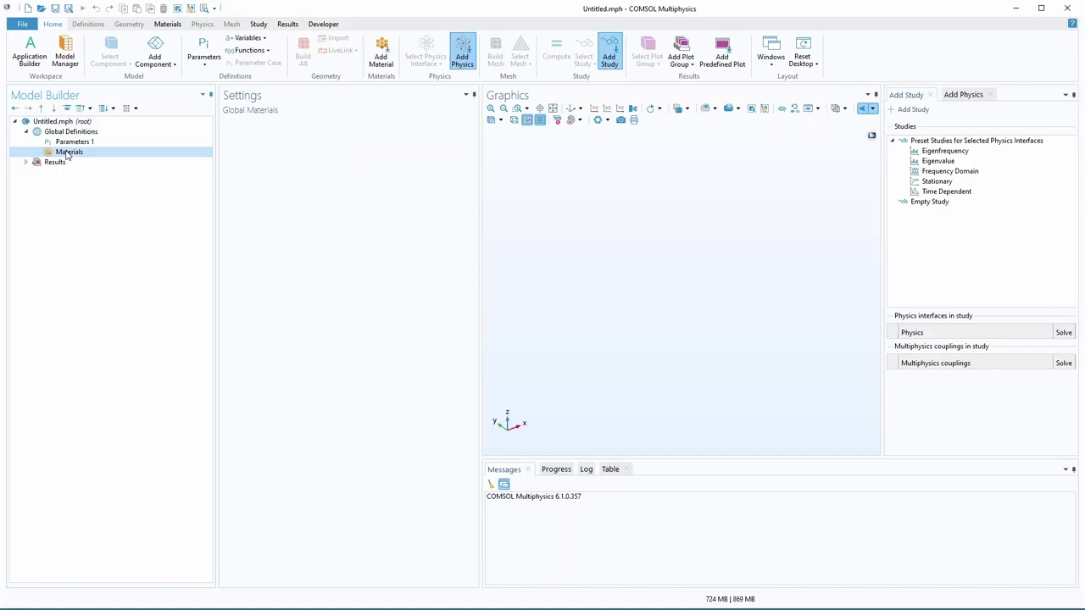
click(585, 470)
click(610, 469)
click(508, 470)
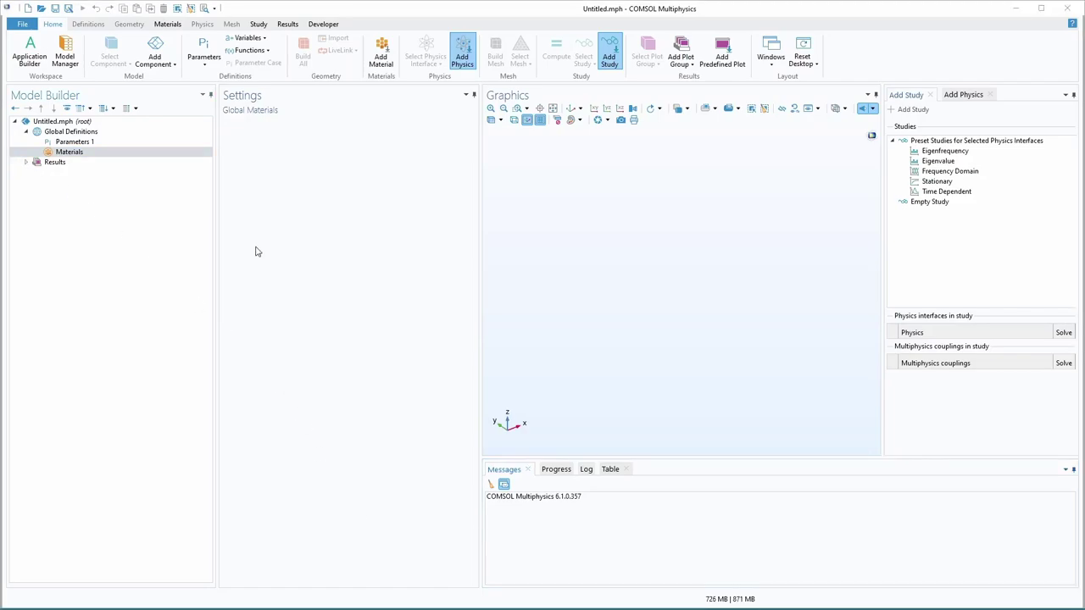
Add a 3D Component 1 and select its Geometry 1 node with the geometry tools shown.
click(160, 65)
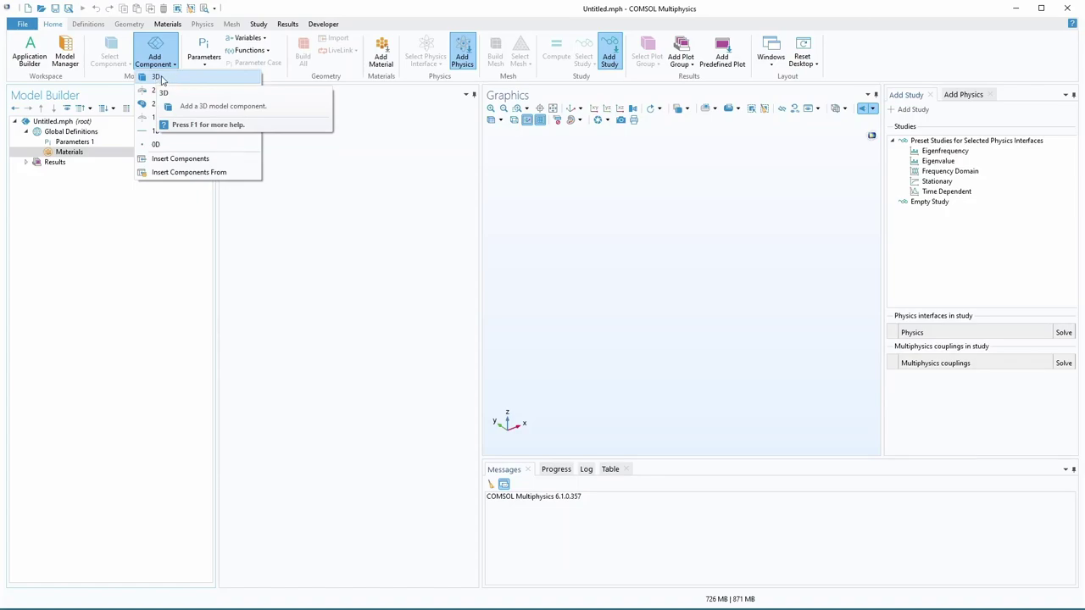
click(162, 78)
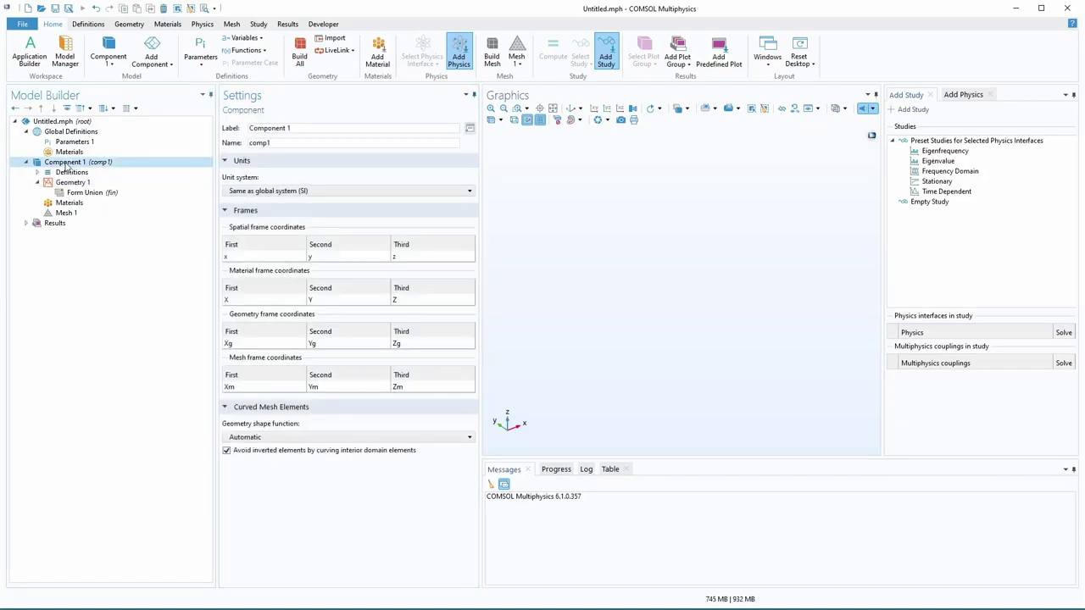
click(53, 184)
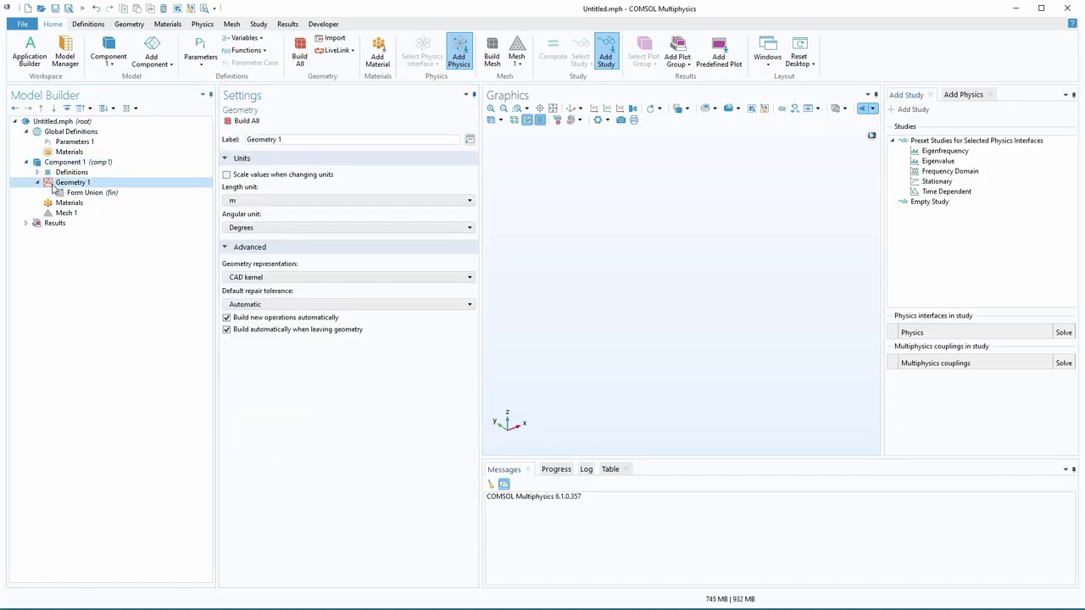
click(127, 24)
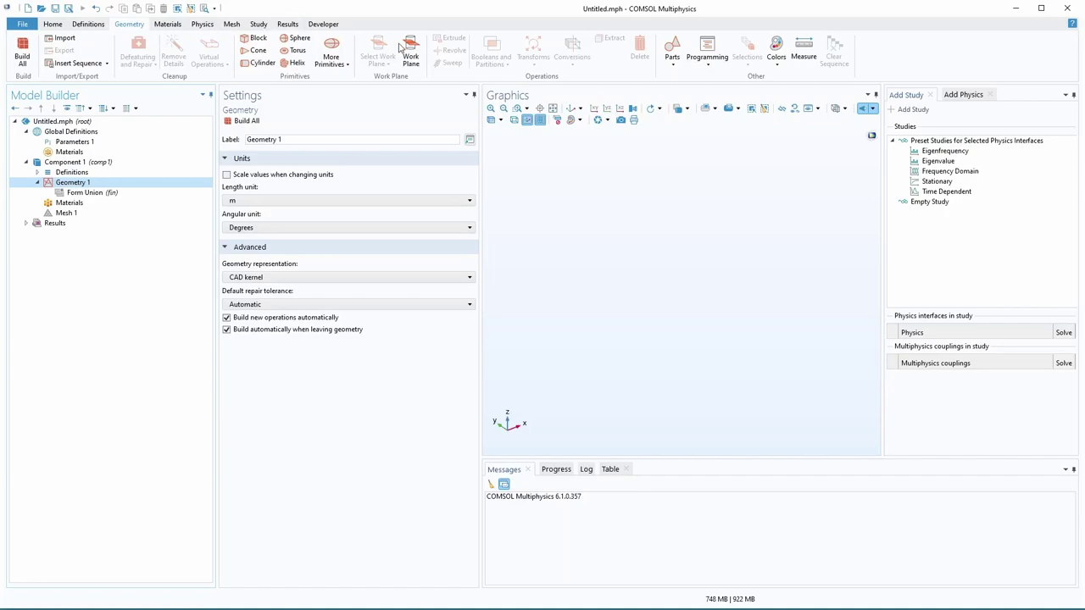
Add a Helix primitive to Geometry 1 from More Primitives.
right_click(70, 184)
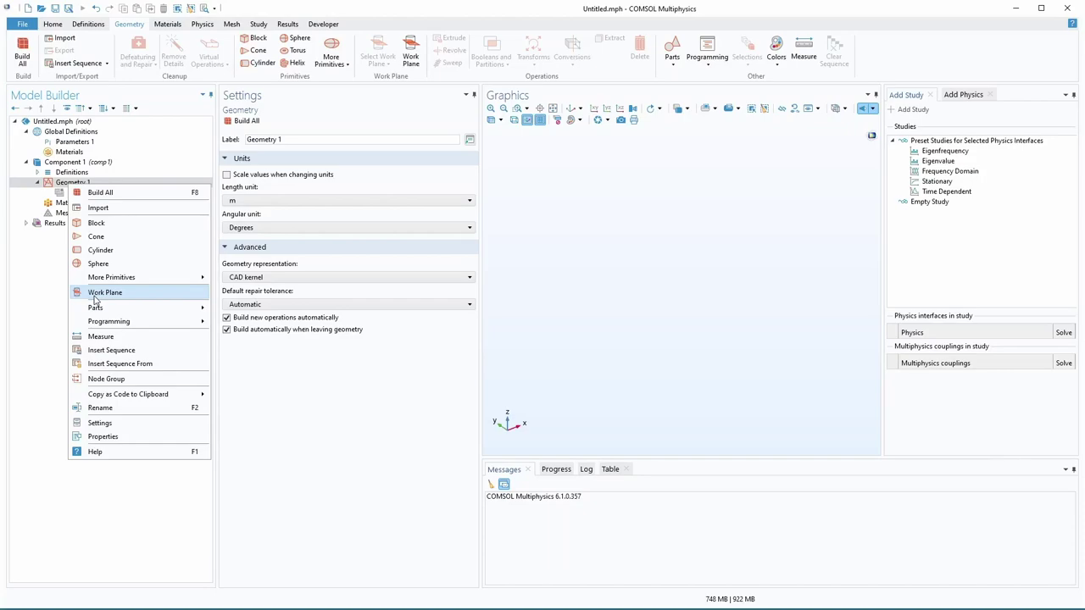
mouse_move(100, 285)
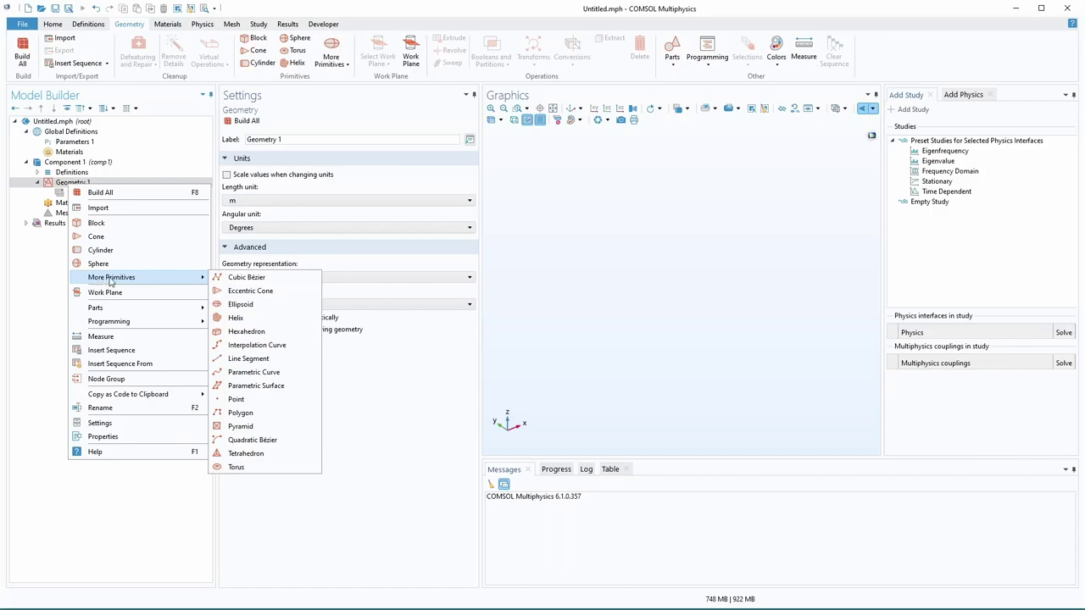
click(241, 319)
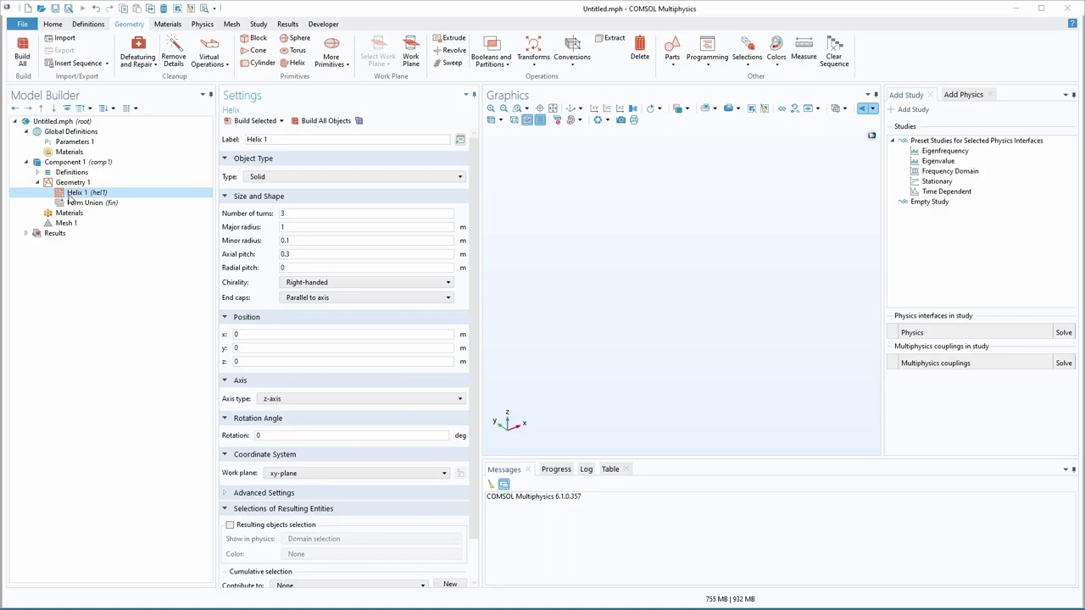
Copy Helix 1's creation code to the clipboard.
right_click(70, 199)
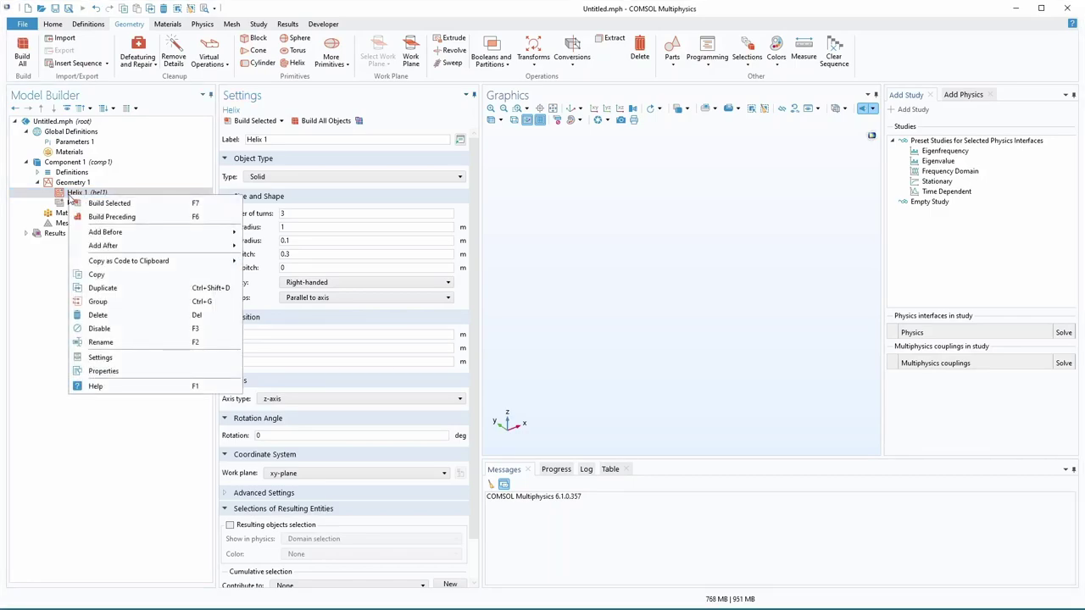
mouse_move(135, 263)
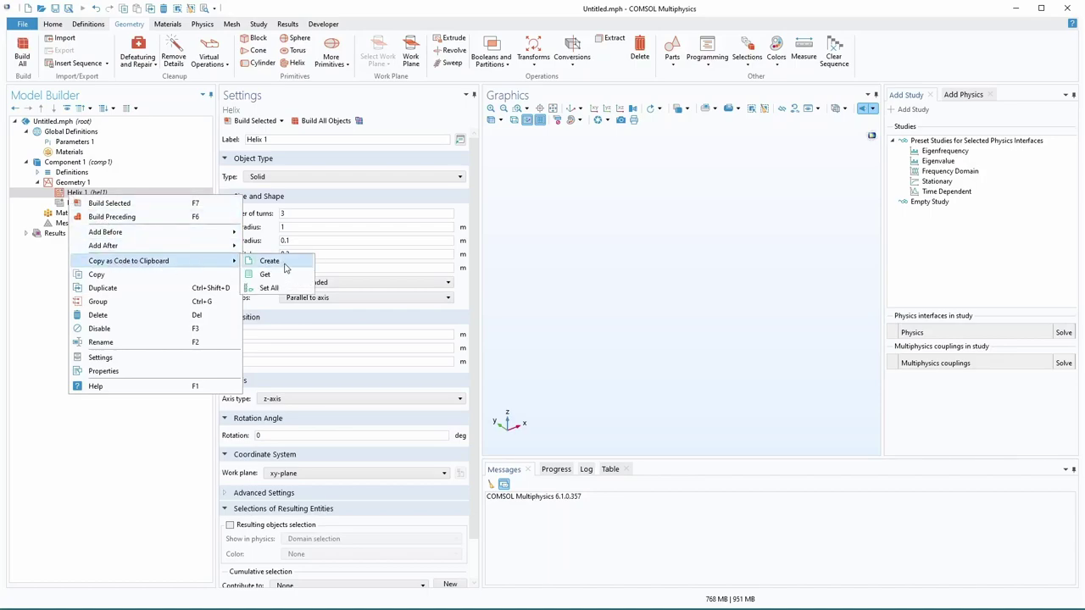
click(44, 275)
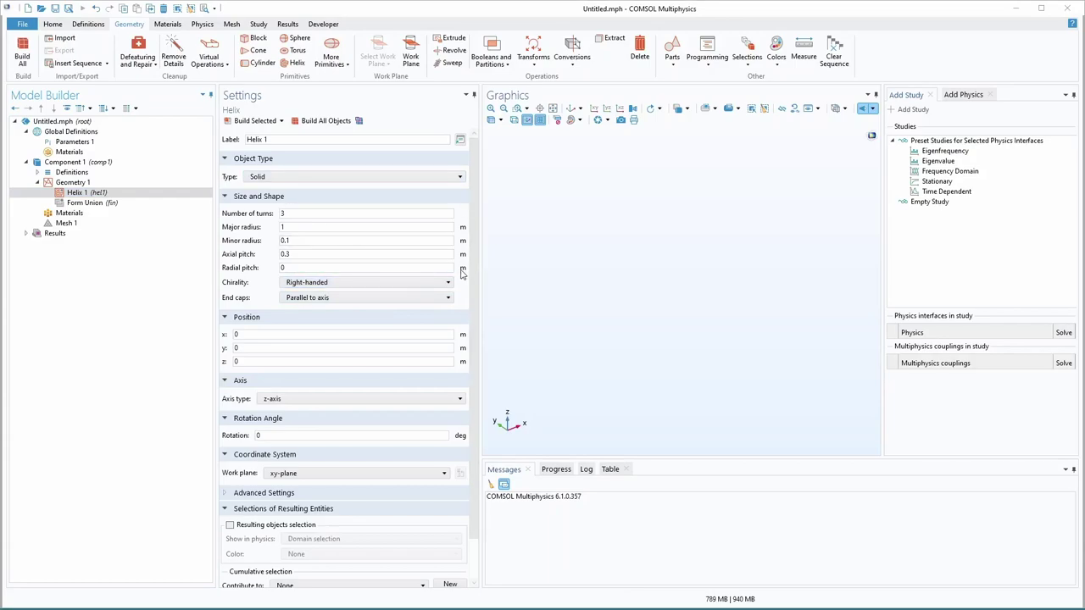
Set the Geometry 1 length unit to mm.
click(77, 184)
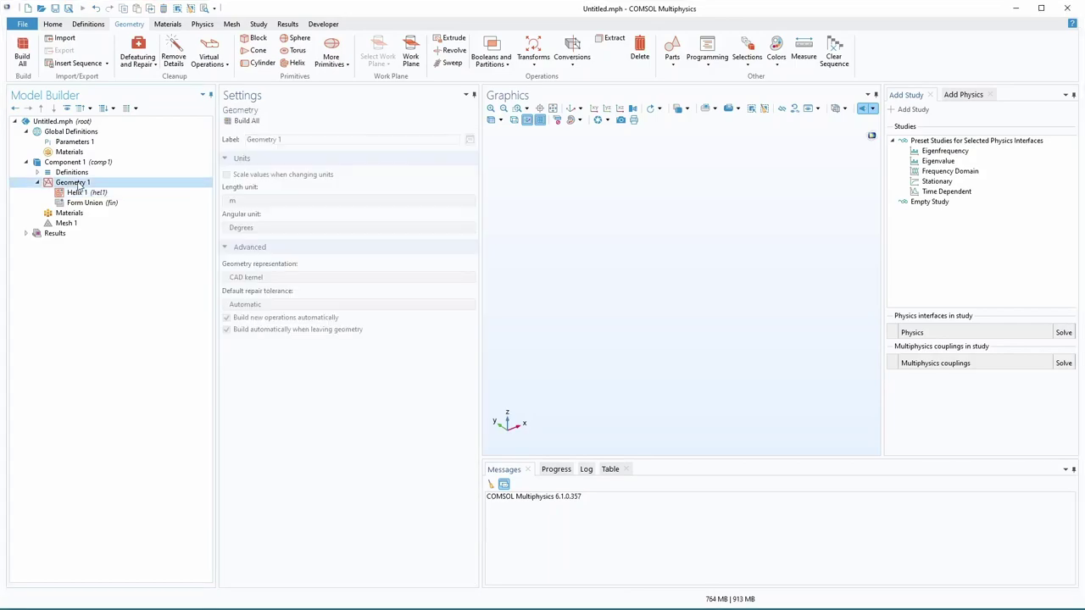
click(274, 202)
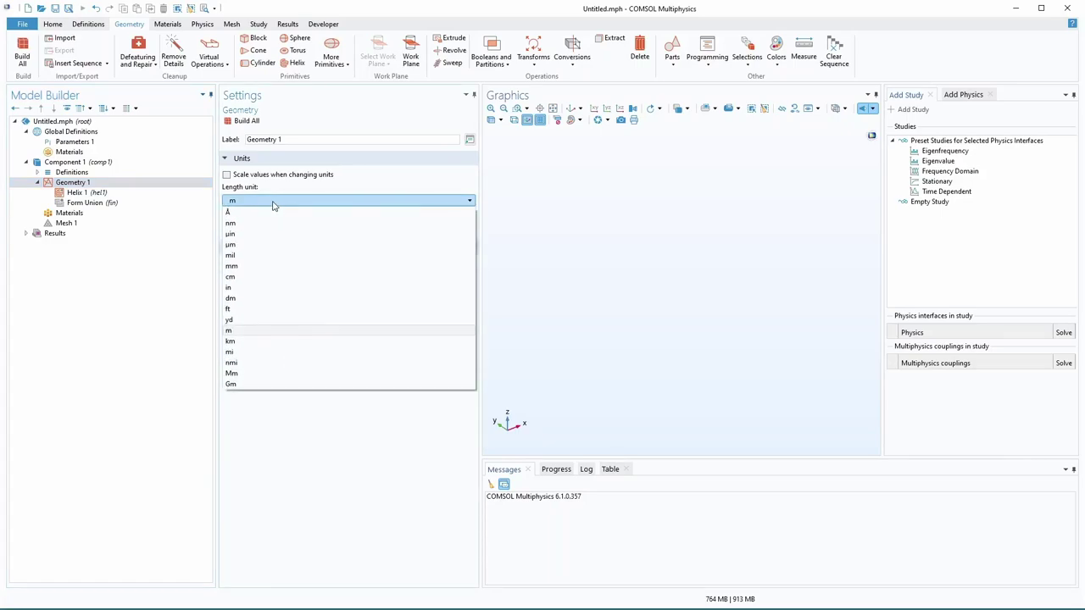
click(247, 266)
Give Helix 1 10 turns, major radius 5, minor radius 0.5 and axial pitch 0.5.
click(96, 194)
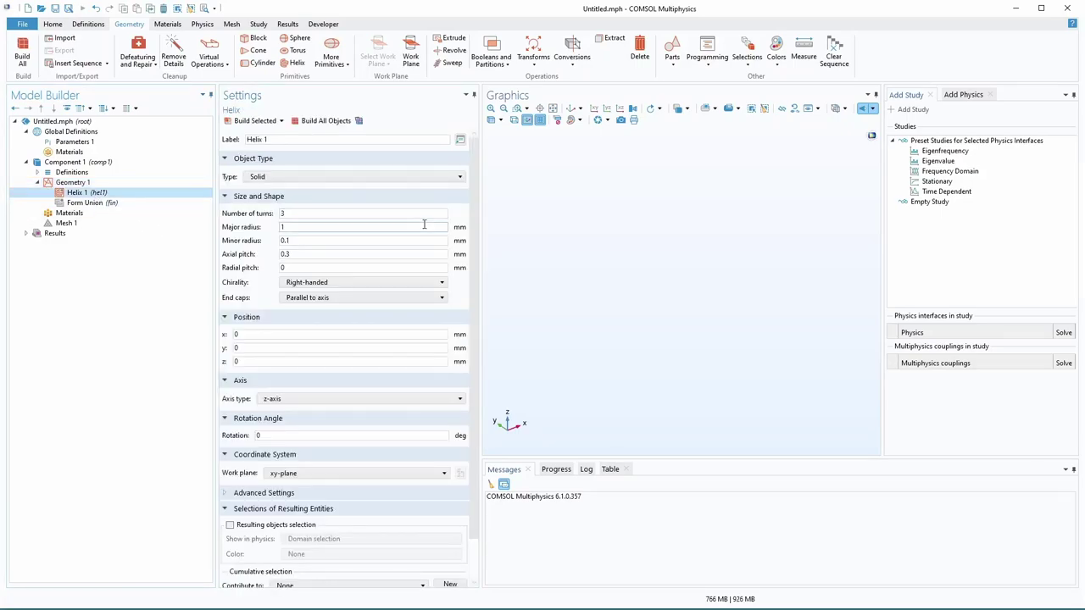
double_click(281, 214)
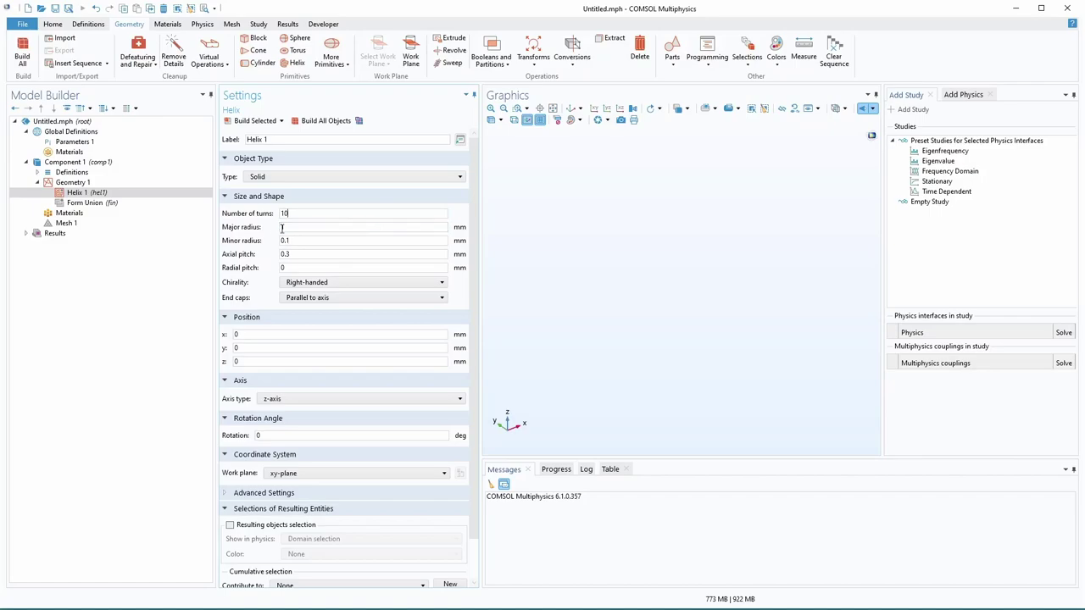
double_click(284, 228)
click(289, 242)
click(301, 255)
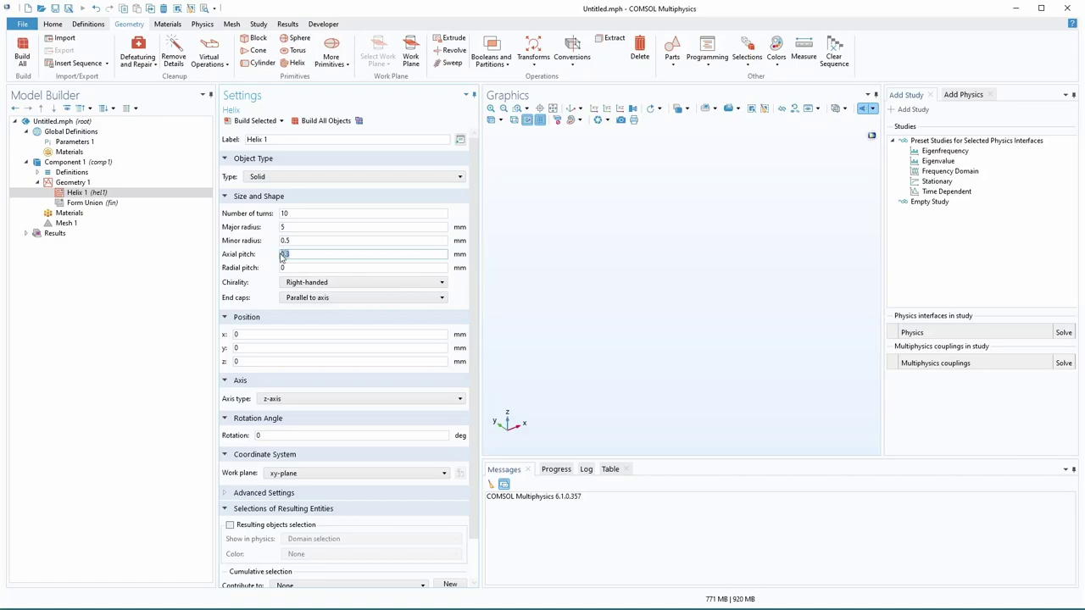
click(290, 254)
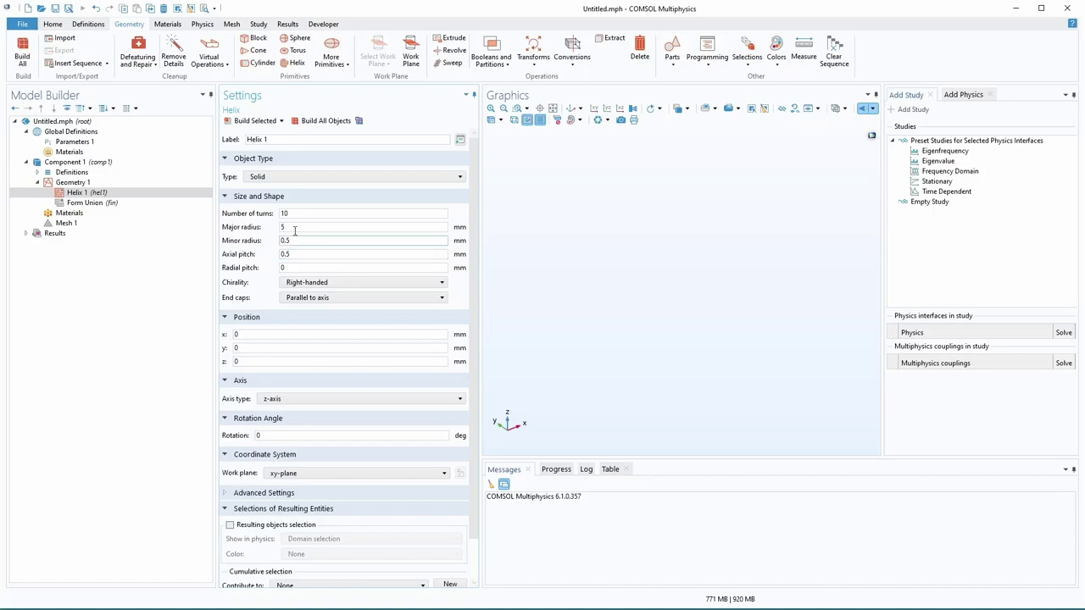
click(253, 120)
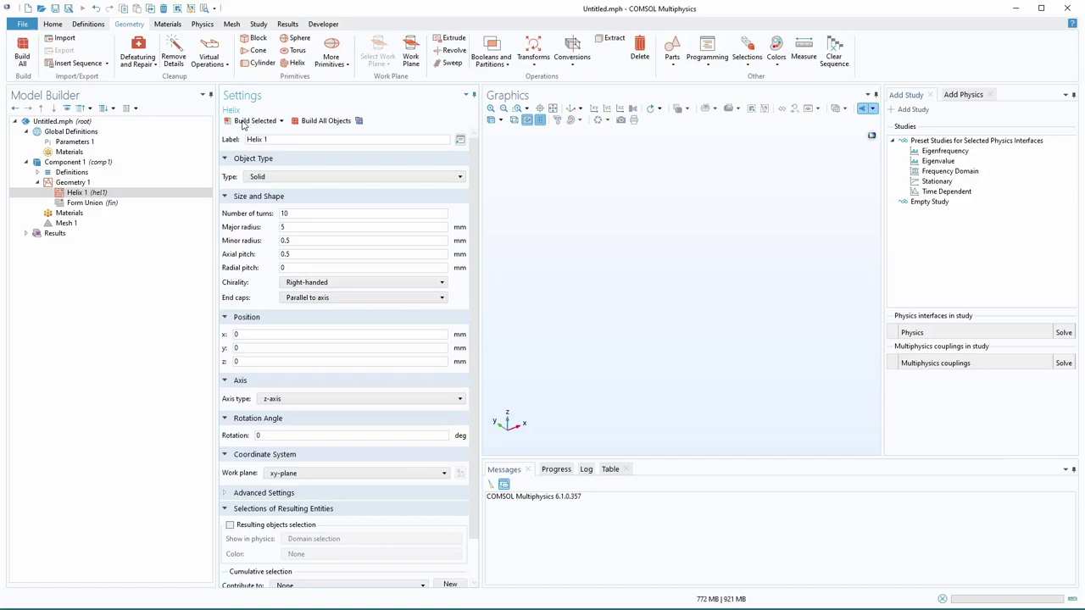
mouse_move(642, 323)
mouse_down()
mouse_move(646, 285)
mouse_move(648, 335)
mouse_up()
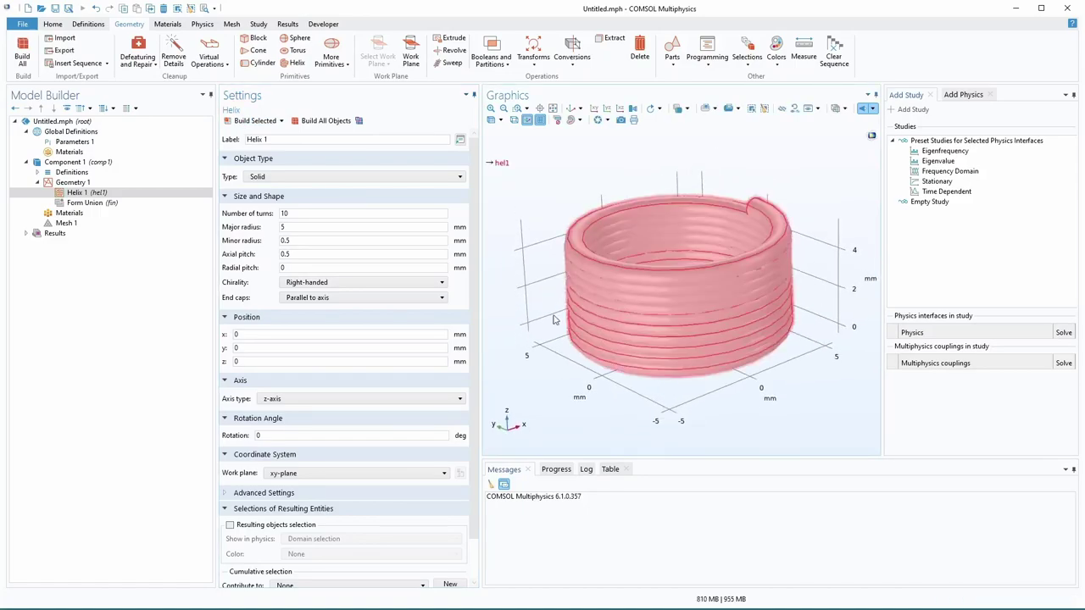
double_click(284, 254)
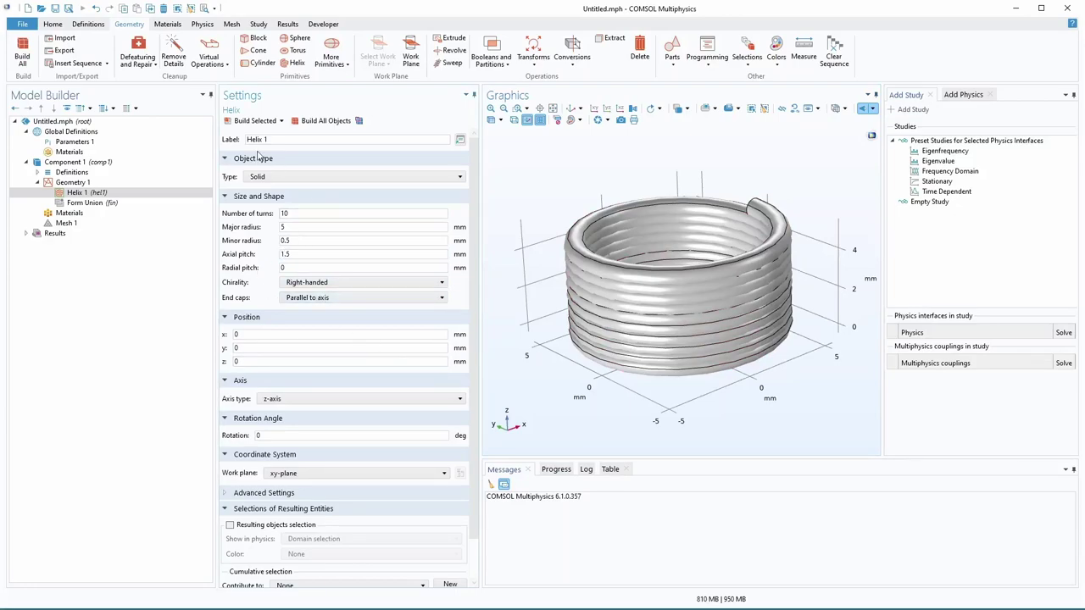
click(252, 121)
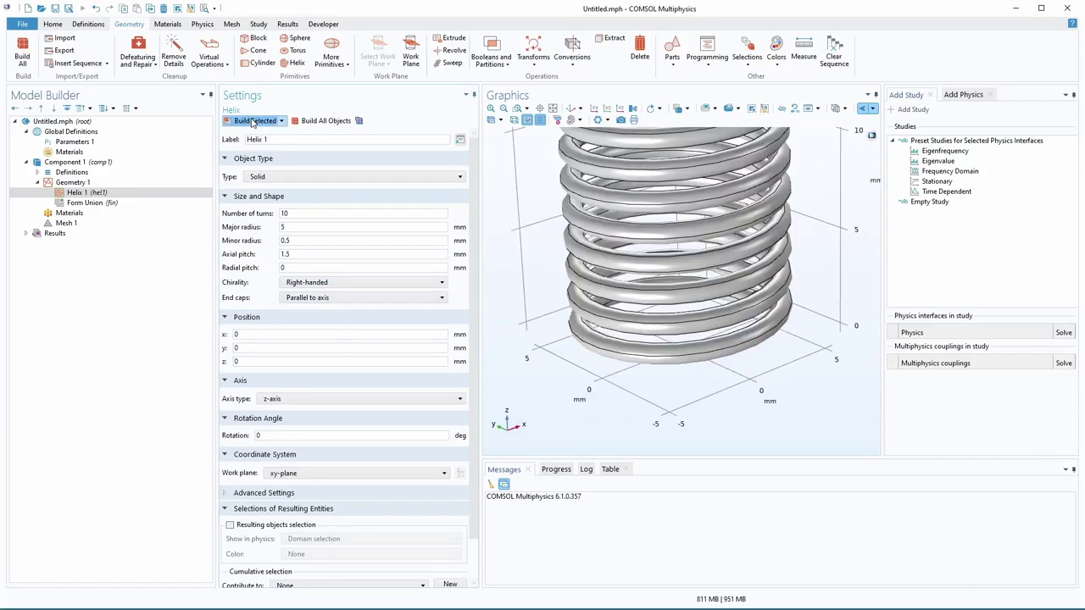
drag(669, 272, 689, 309)
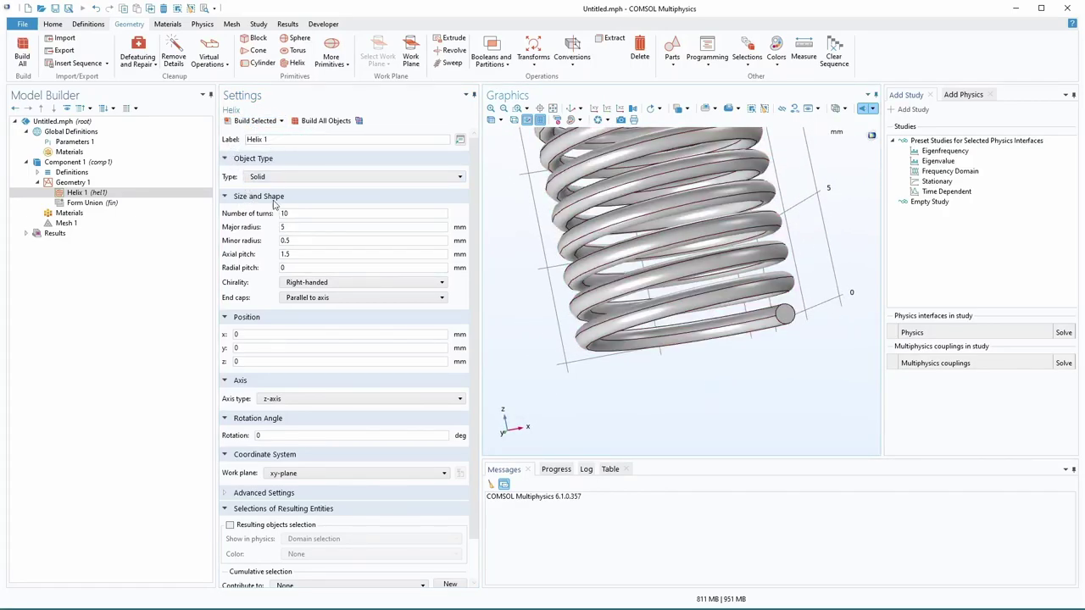
click(68, 193)
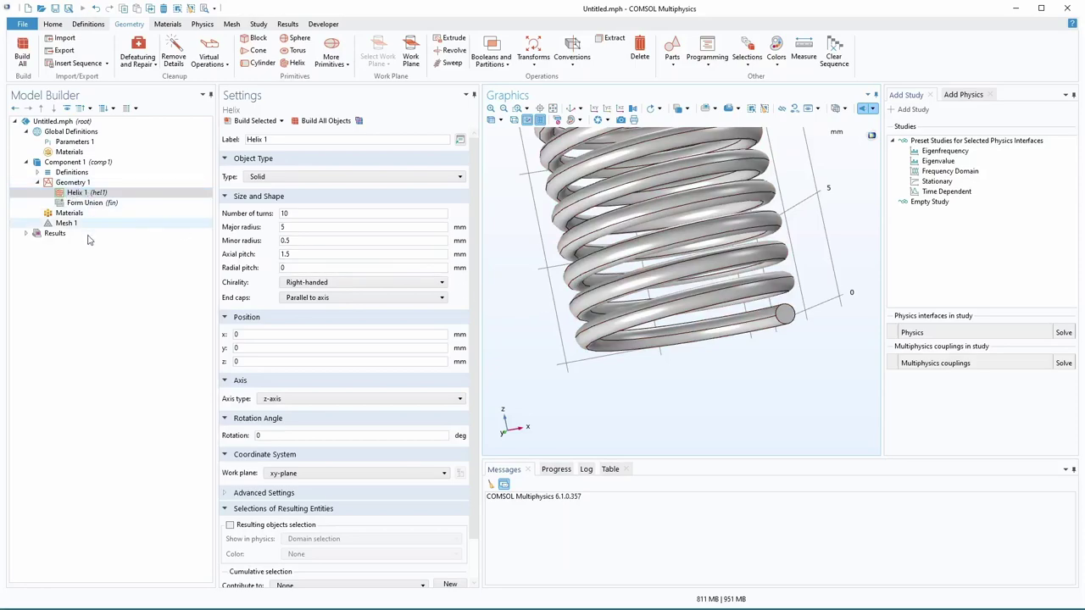
right_click(90, 193)
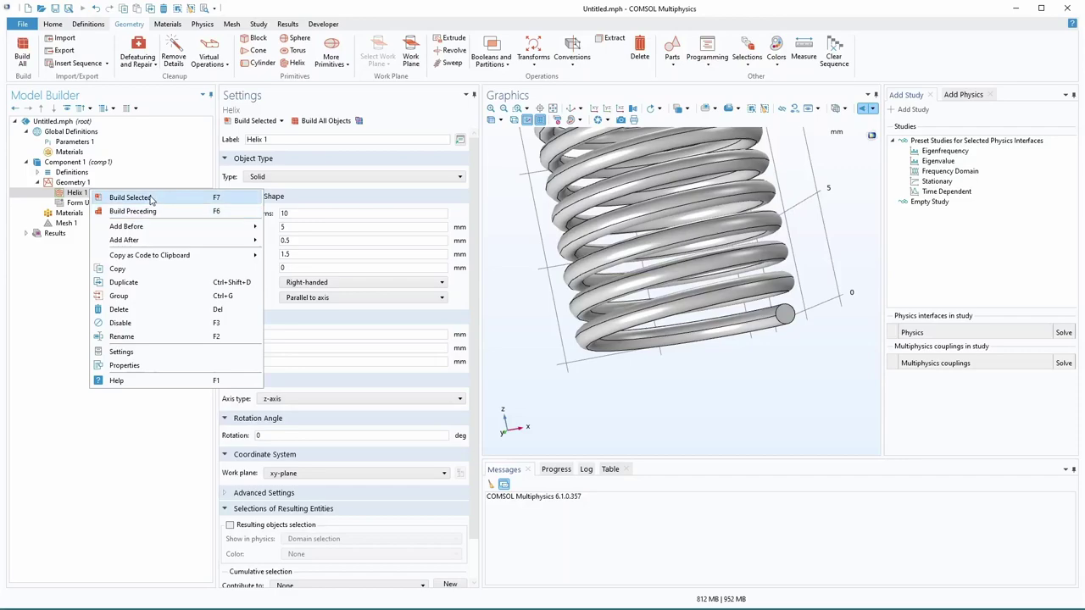
click(73, 196)
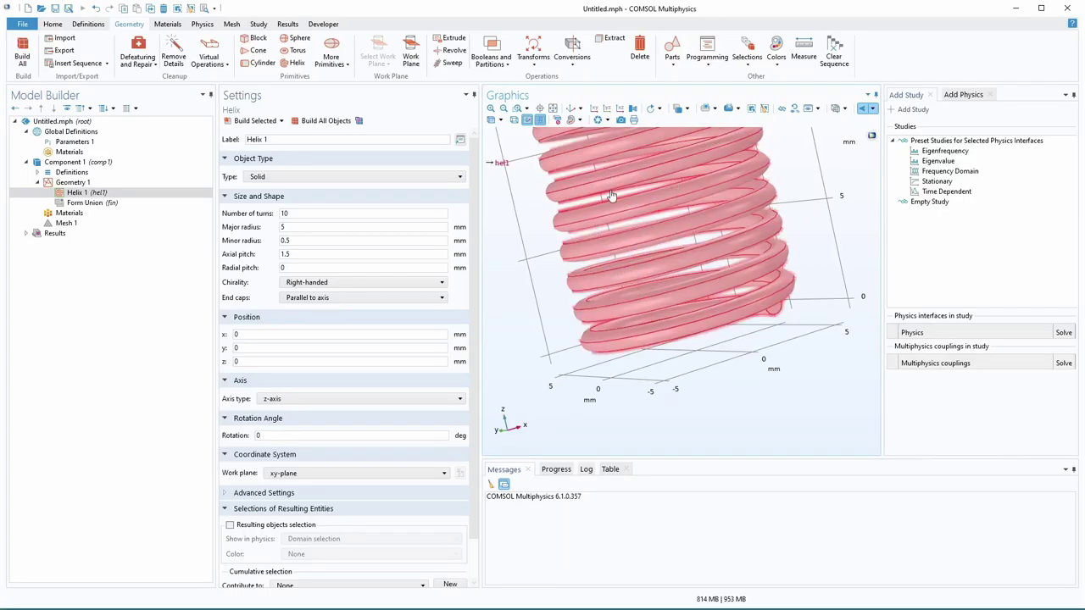
click(541, 272)
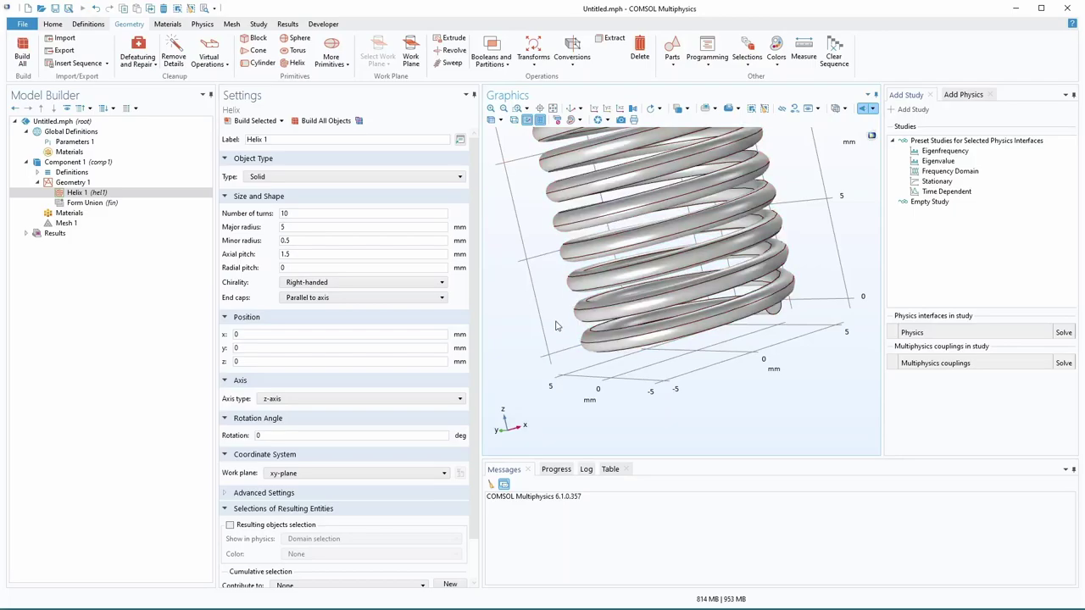
drag(549, 311, 566, 295)
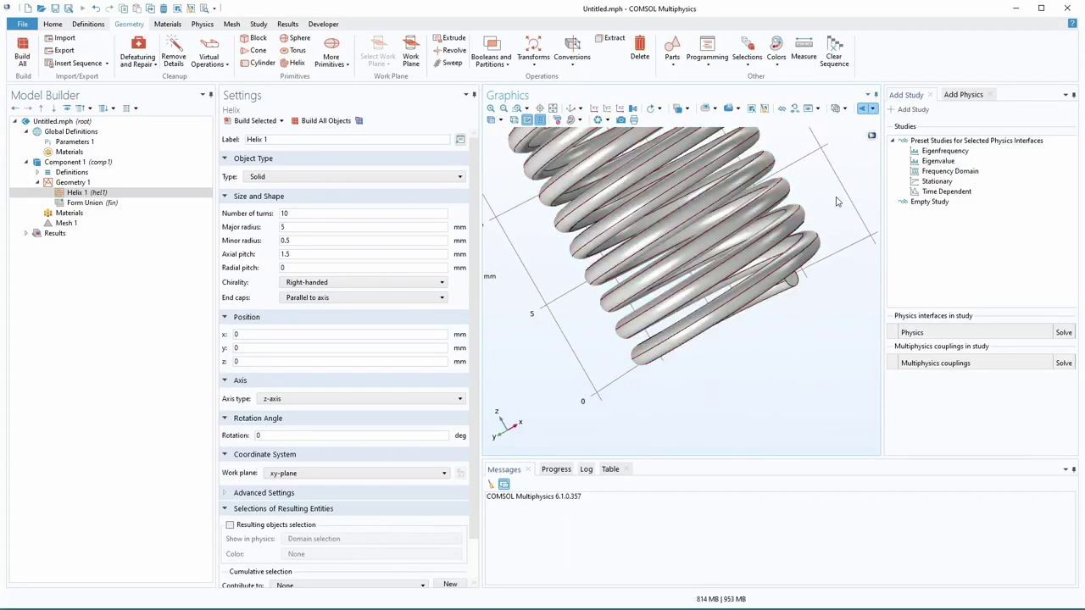
scroll(631, 271, up, 3)
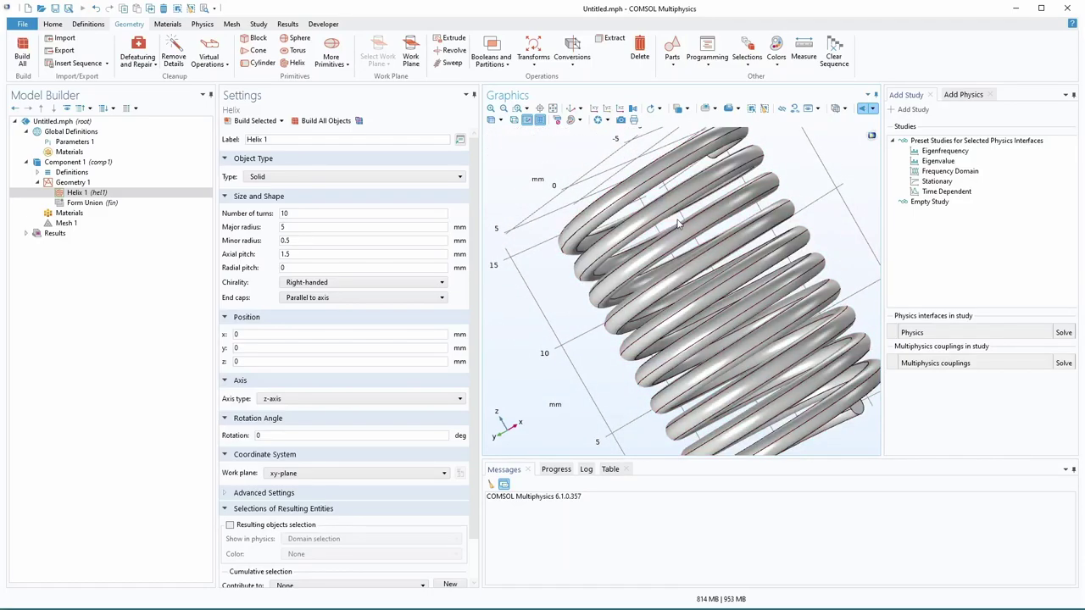
click(553, 112)
drag(591, 304, 548, 298)
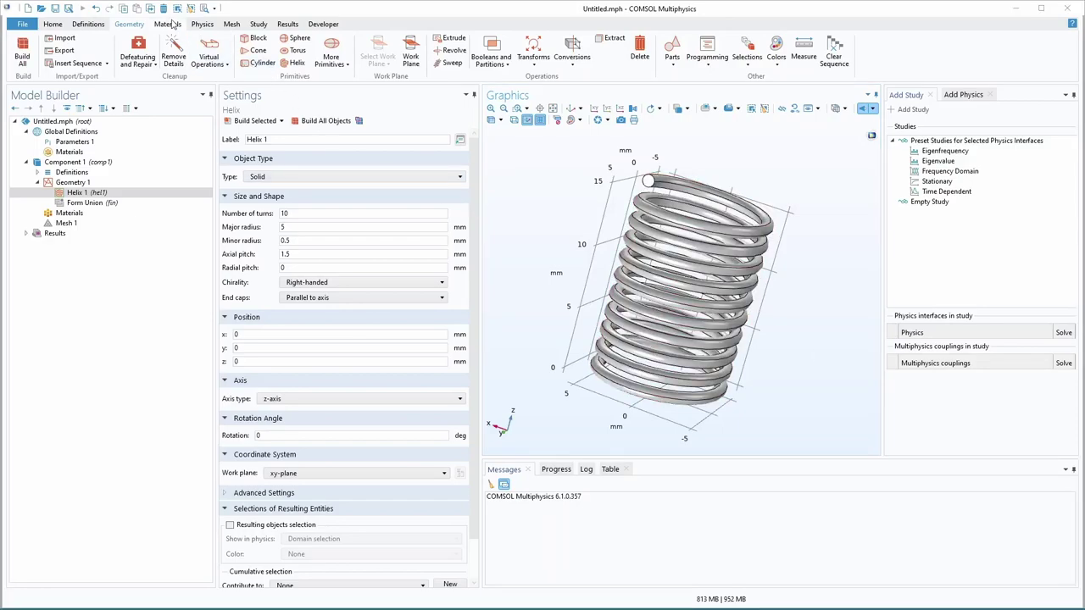
Add built-in Copper from the material library and drag it onto the helix coil.
click(169, 24)
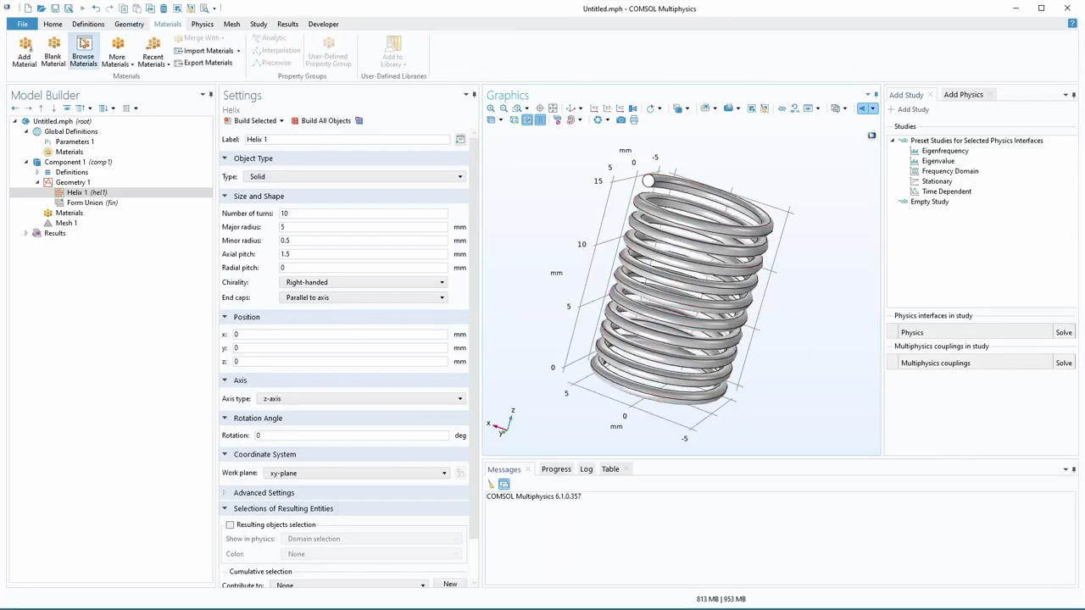
click(24, 53)
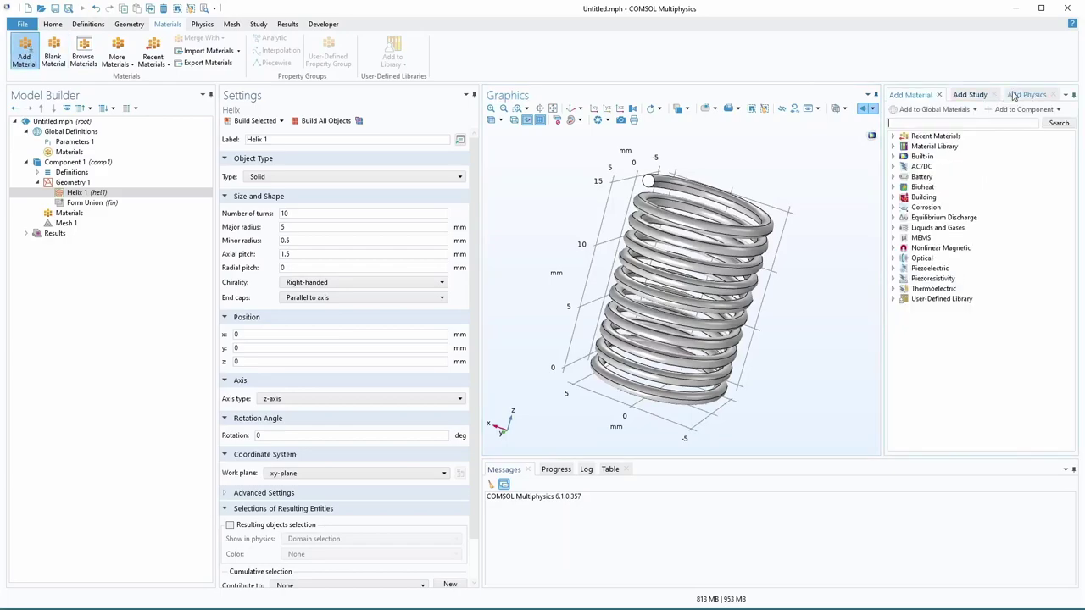
click(893, 158)
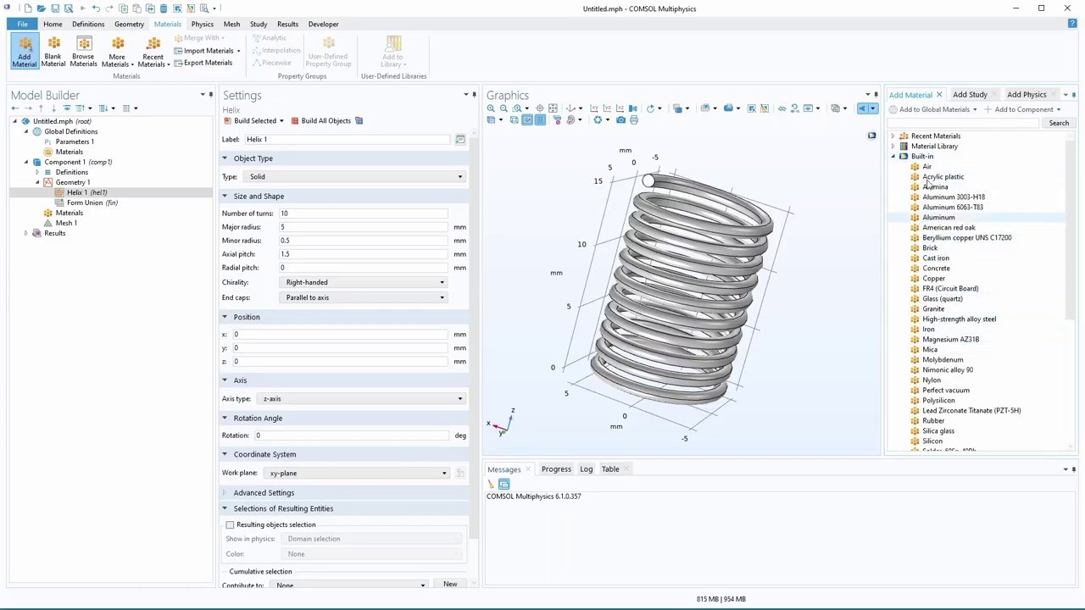
click(930, 283)
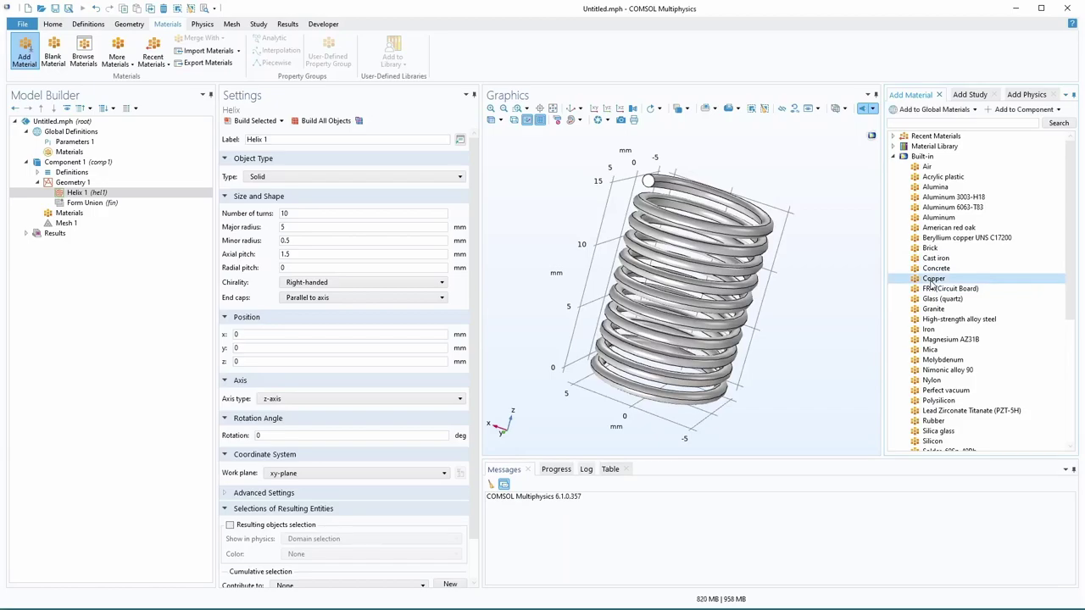
drag(812, 273, 618, 265)
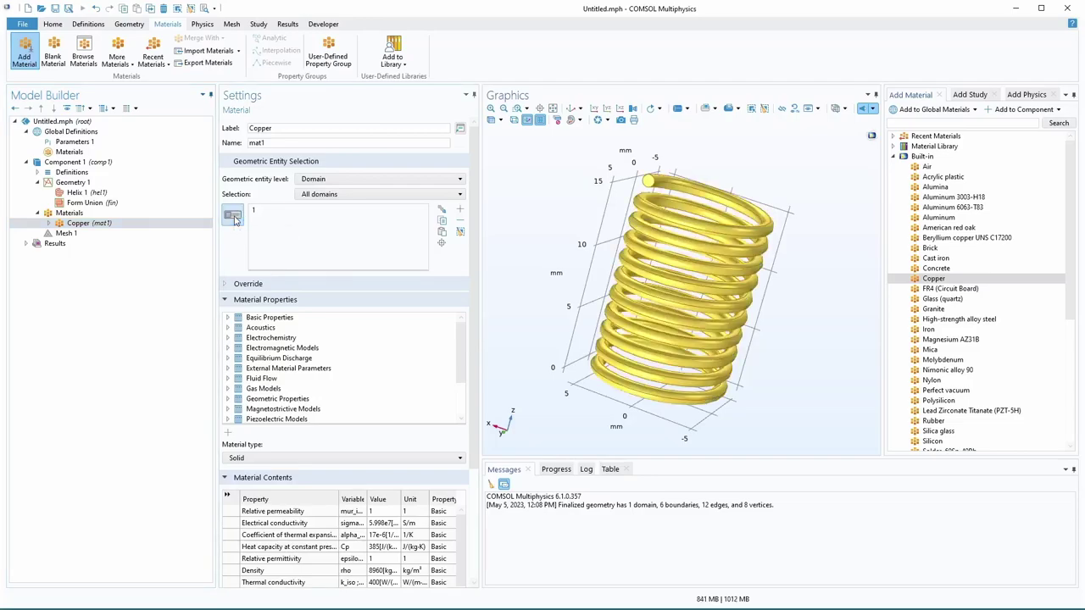
Clear Copper's domain selection and re-add the helix as domain 1, keeping entity level Domain.
click(262, 244)
click(269, 213)
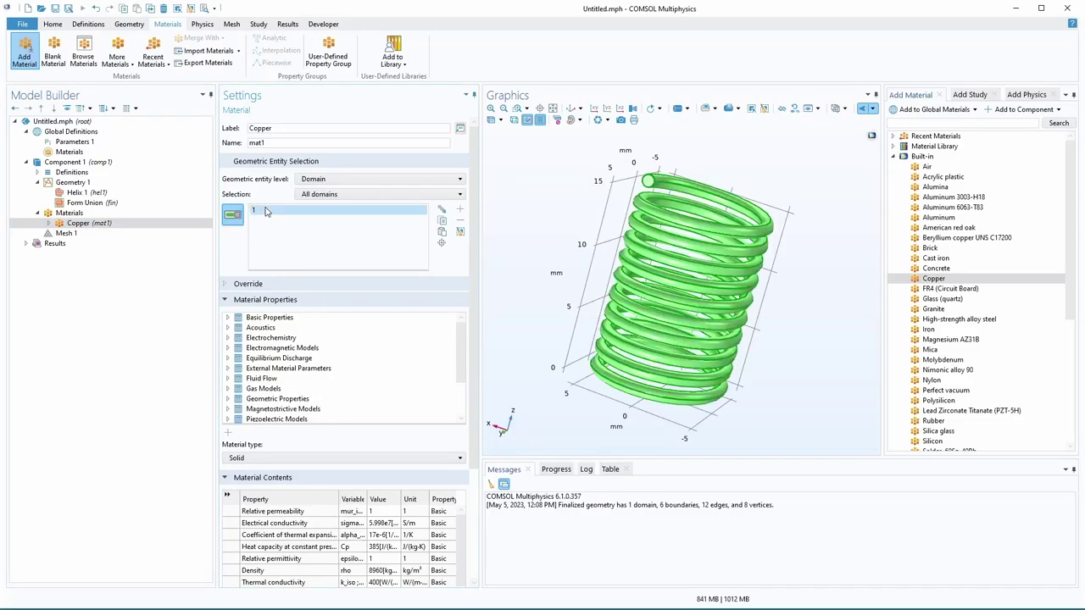
click(443, 222)
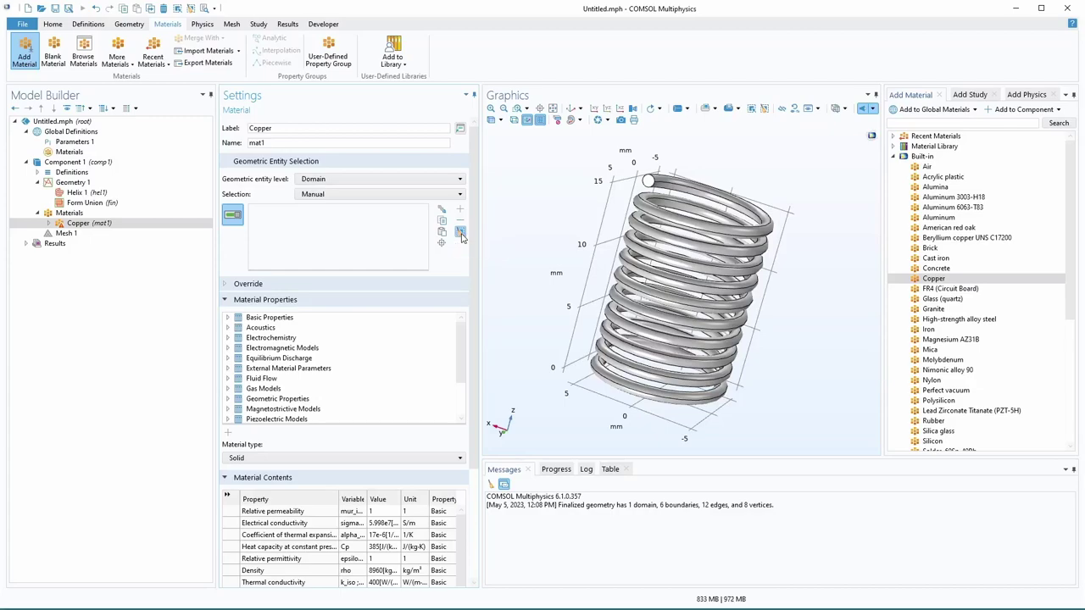
click(700, 227)
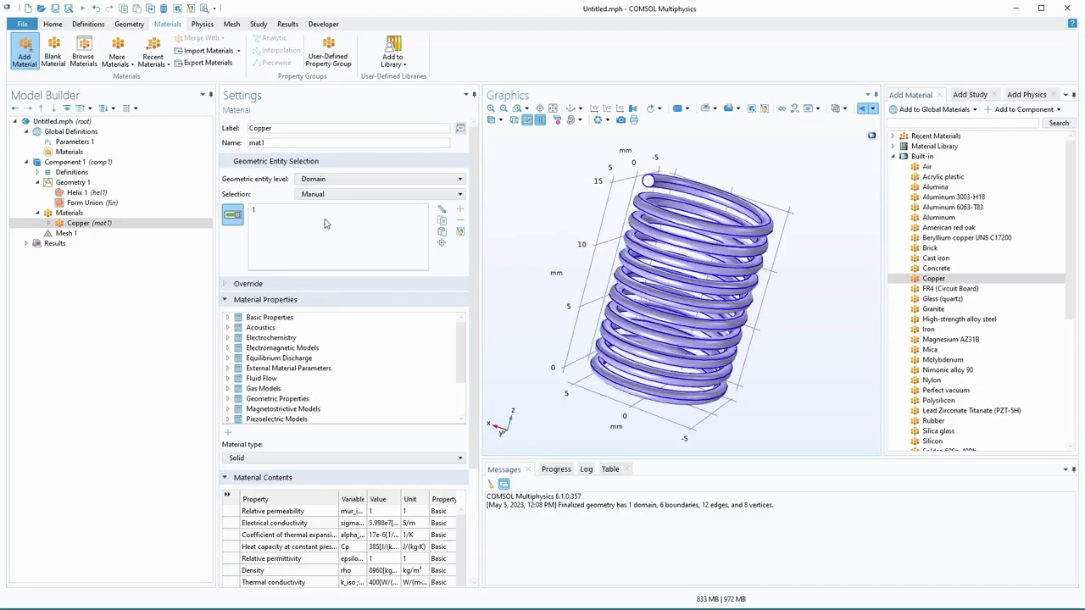
click(428, 194)
click(398, 180)
click(398, 179)
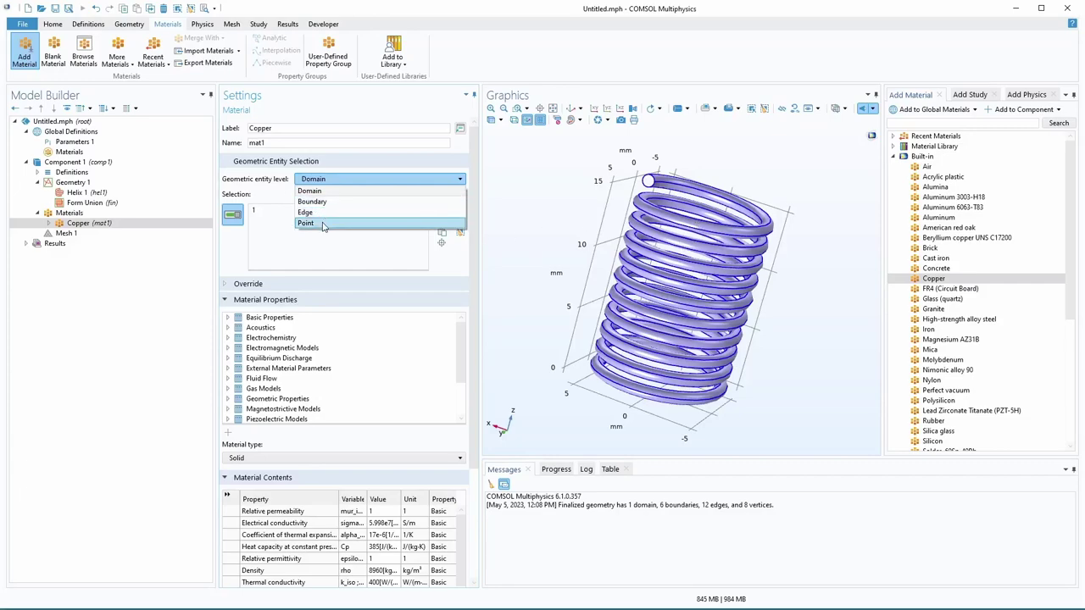
click(268, 191)
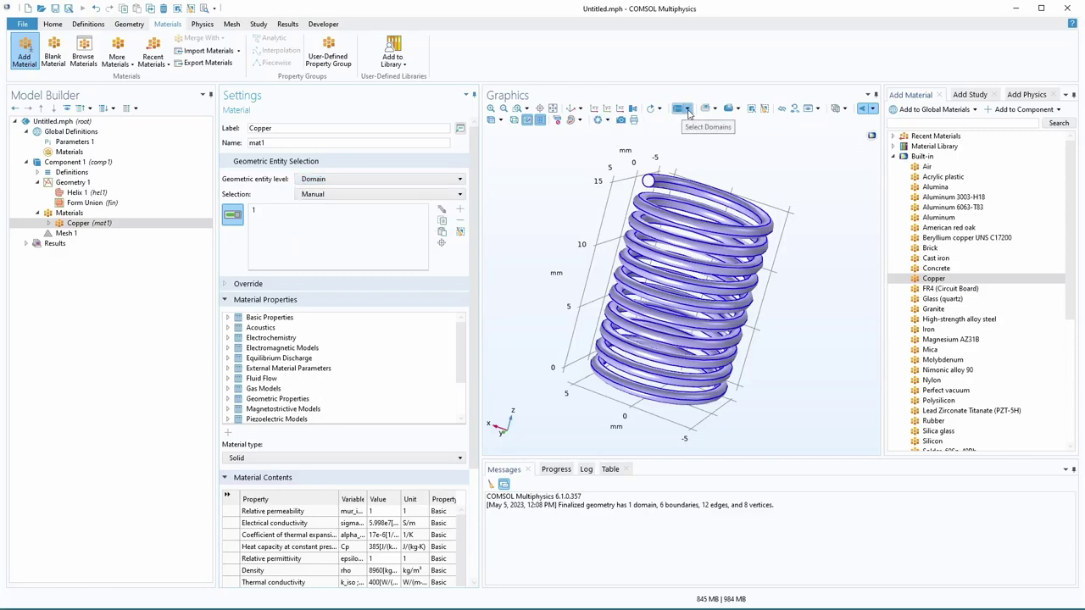
click(687, 111)
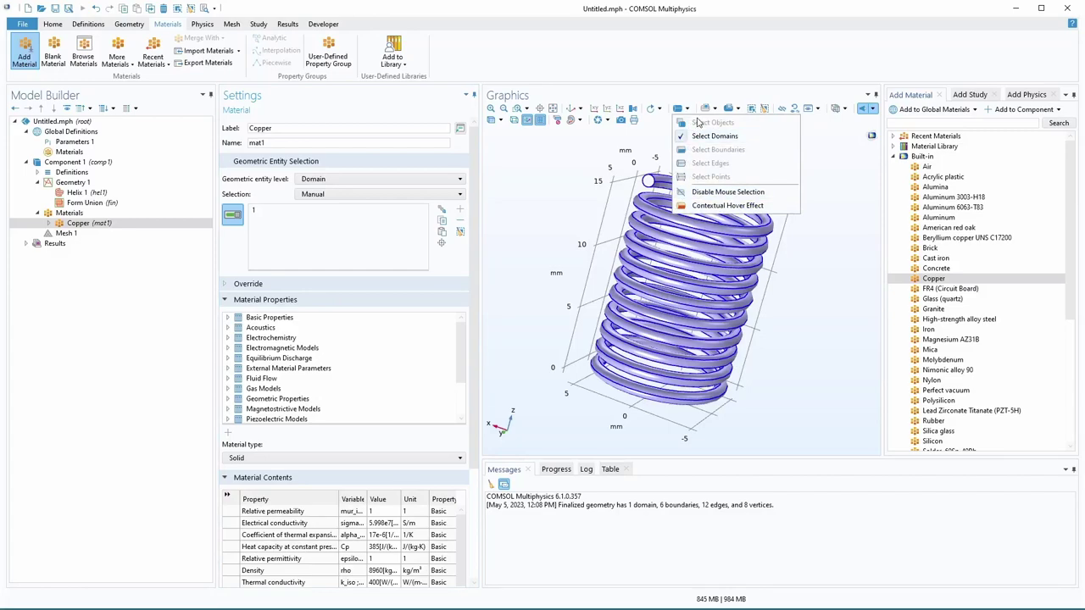
click(547, 167)
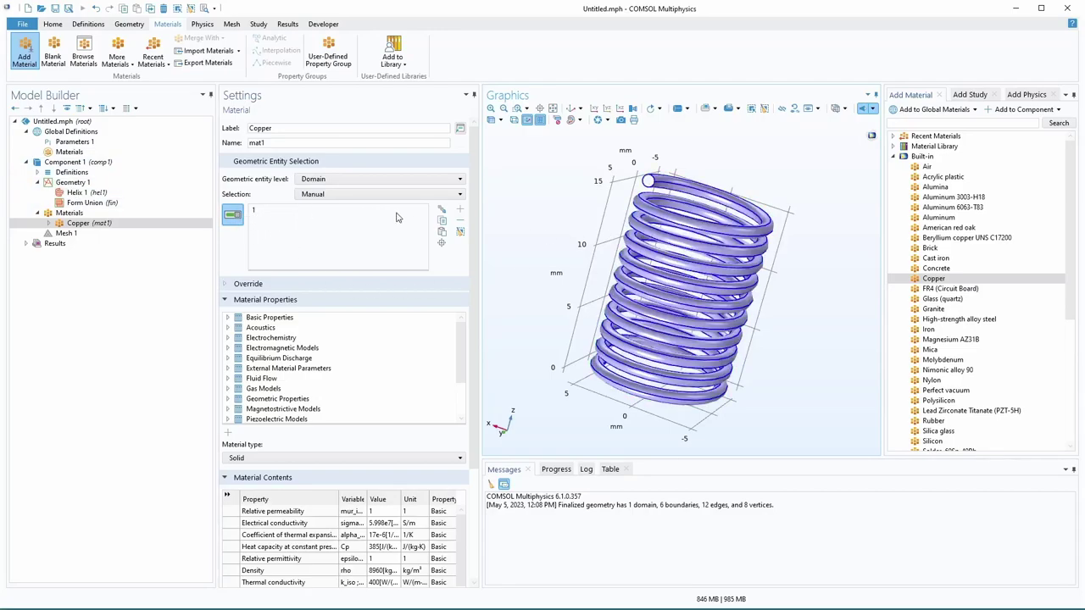
Widen the Material Contents value column to review Copper's electrical conductivity and other properties.
click(86, 223)
scroll(434, 432, down, 5)
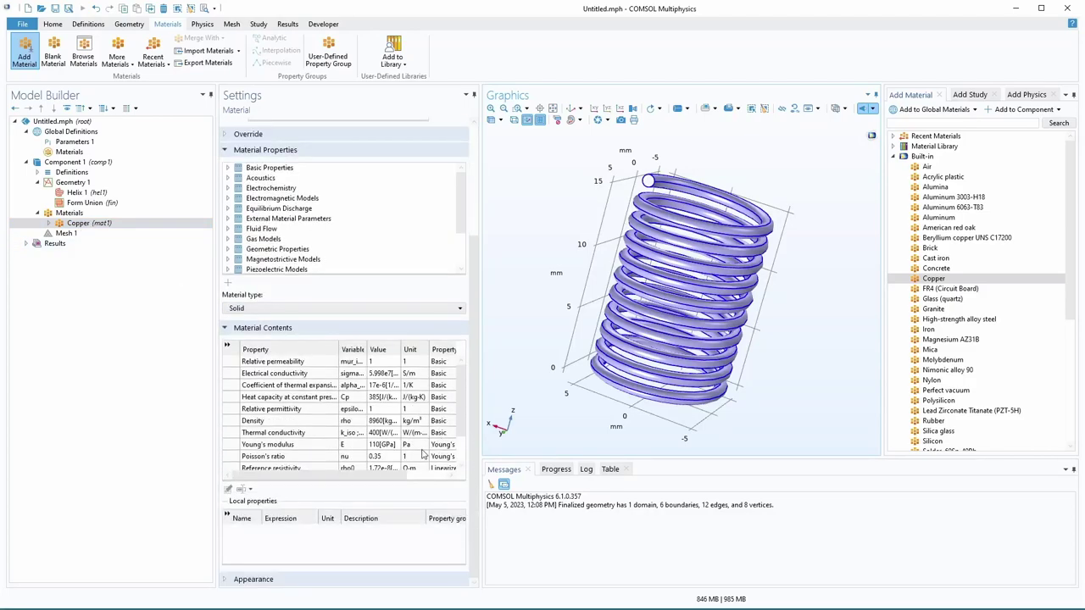
mouse_move(396, 349)
mouse_down()
mouse_move(417, 349)
mouse_move(375, 346)
mouse_up()
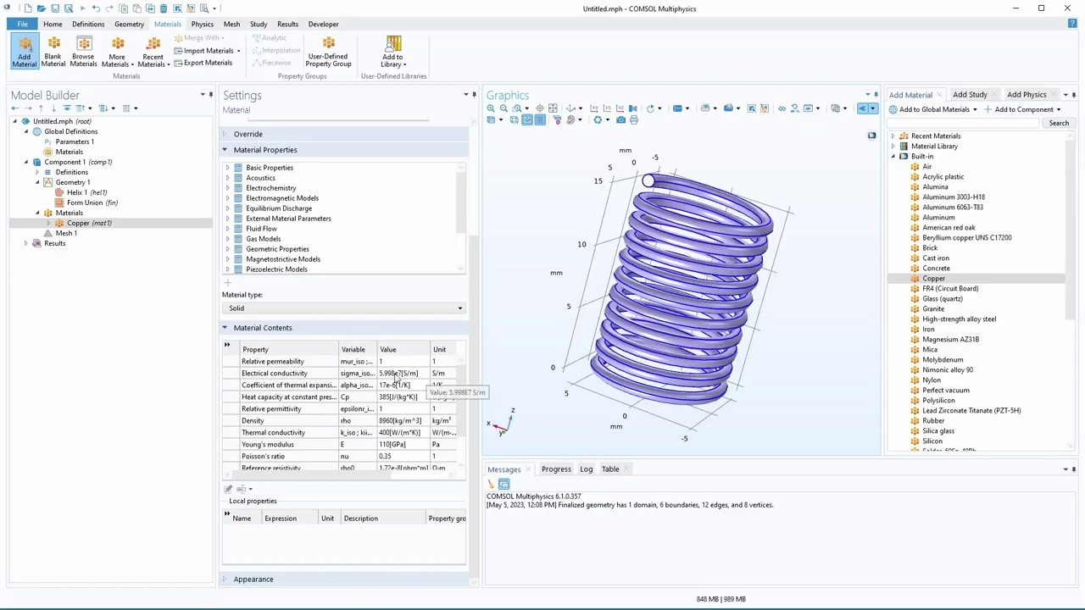
click(316, 377)
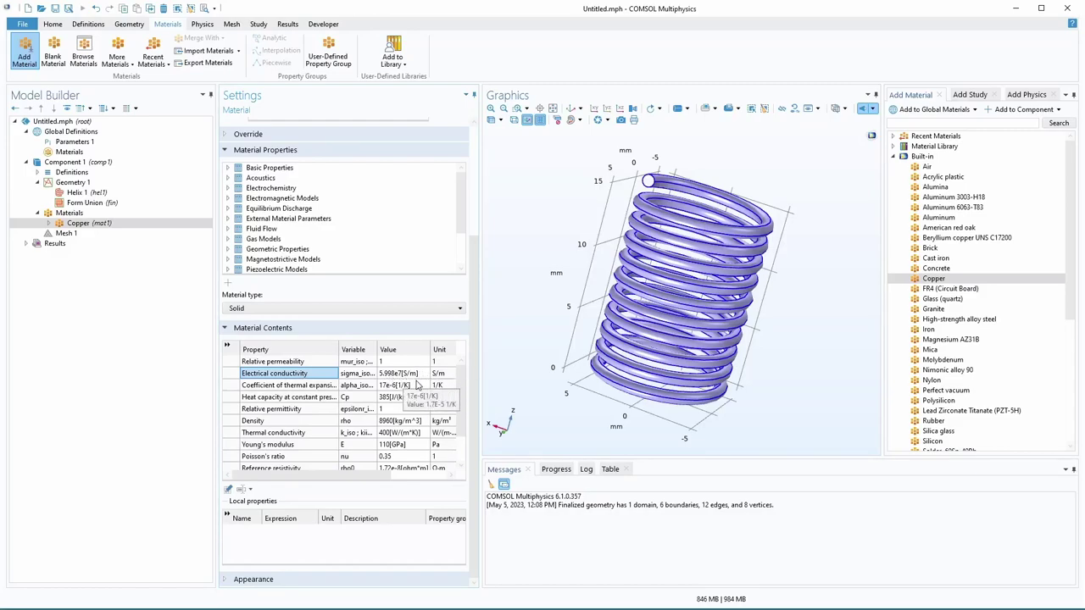
scroll(415, 466, down, 1)
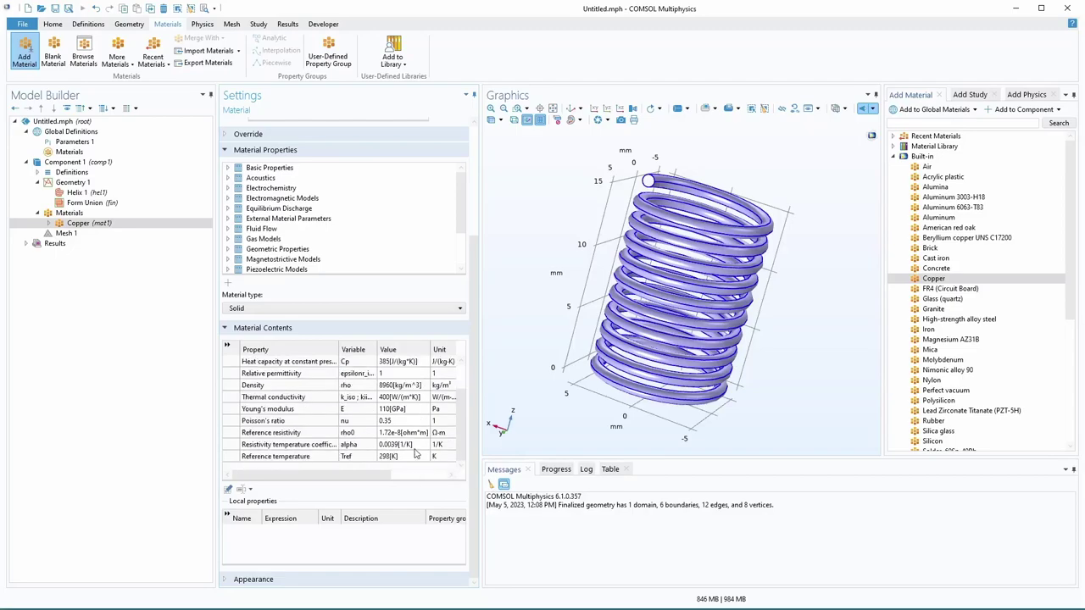
scroll(416, 466, up, 1)
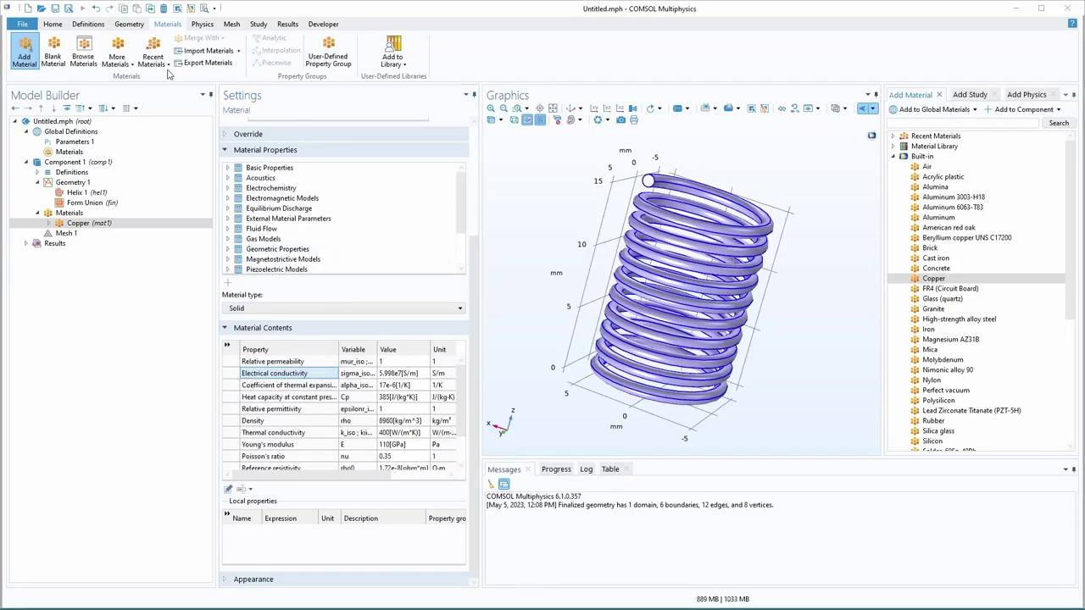
Add Magnetic Fields (mf) from AC/DC > Electromagnetic Fields and inspect its Ampère's Law 1 settings.
click(203, 26)
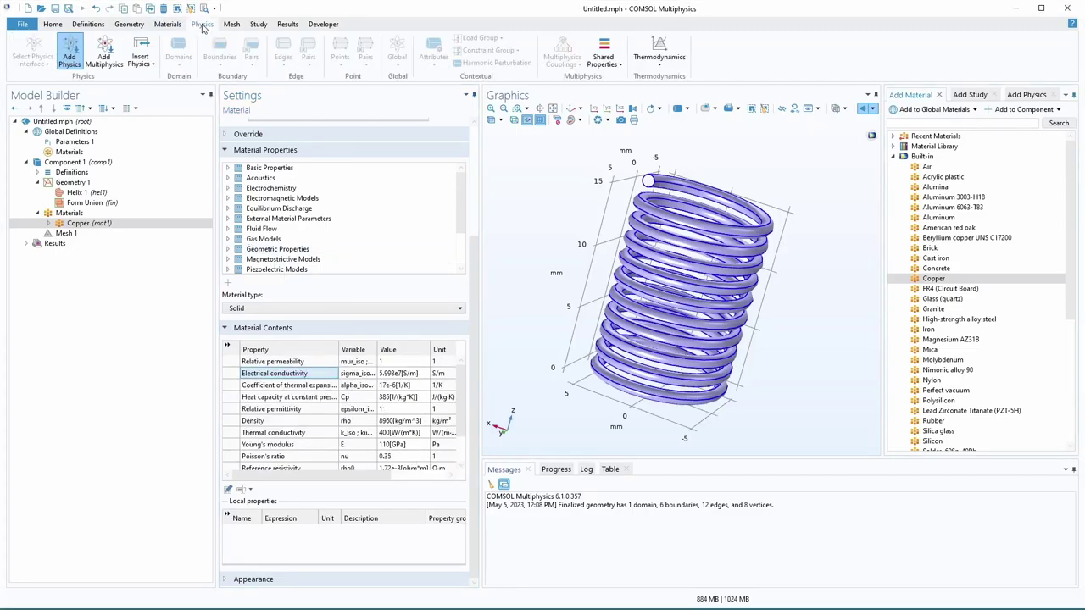
click(70, 48)
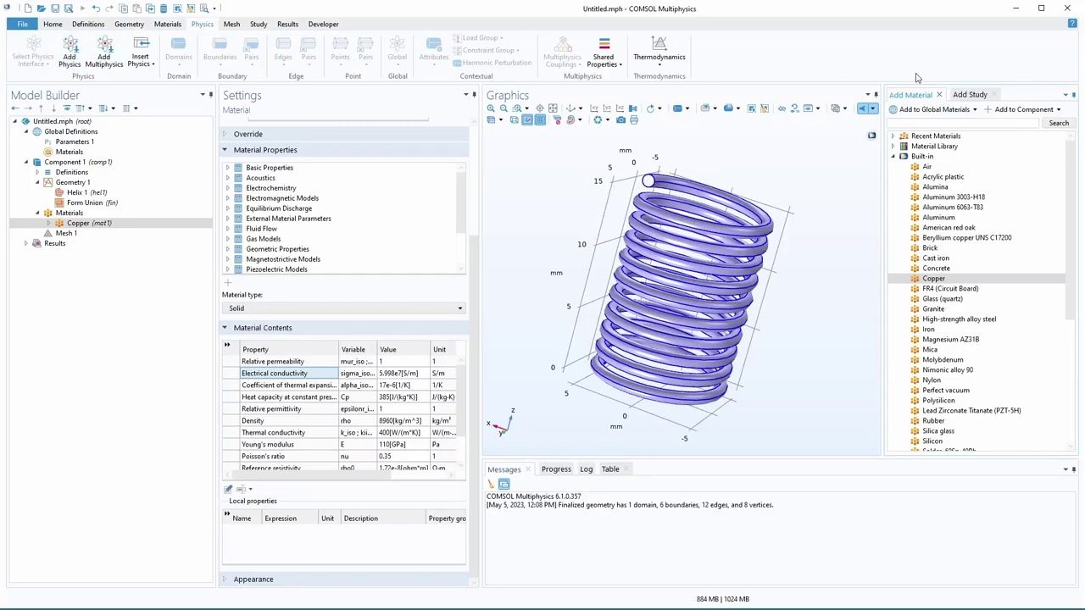
click(73, 46)
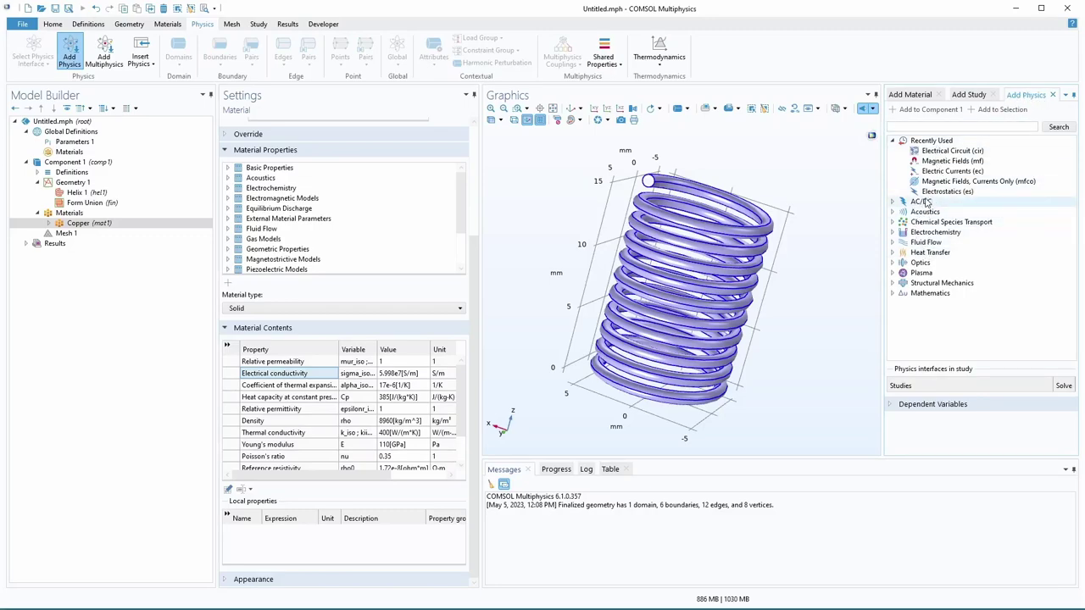
click(892, 142)
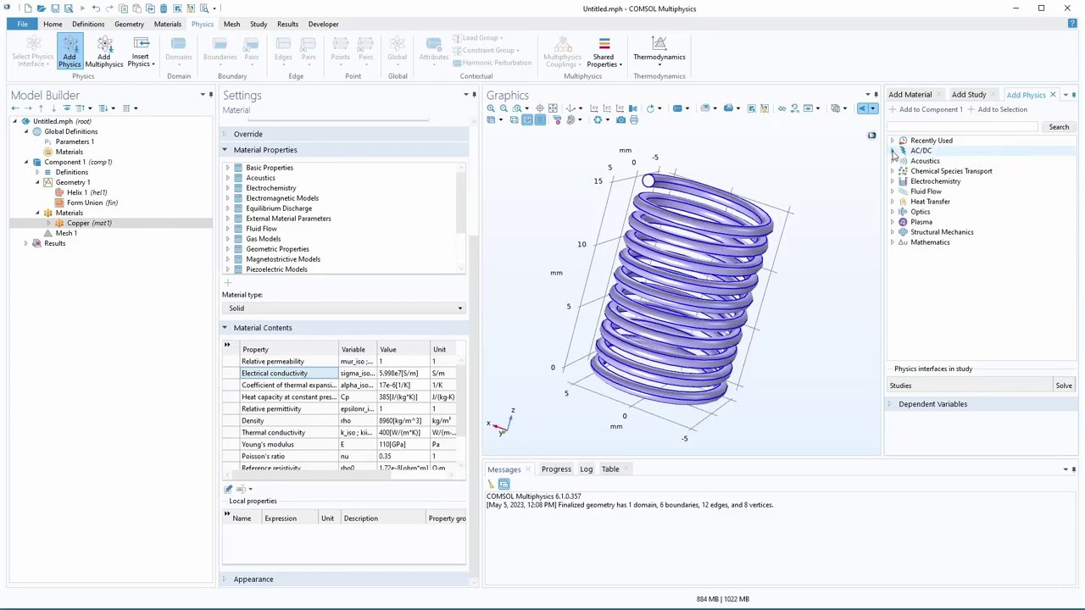
click(892, 151)
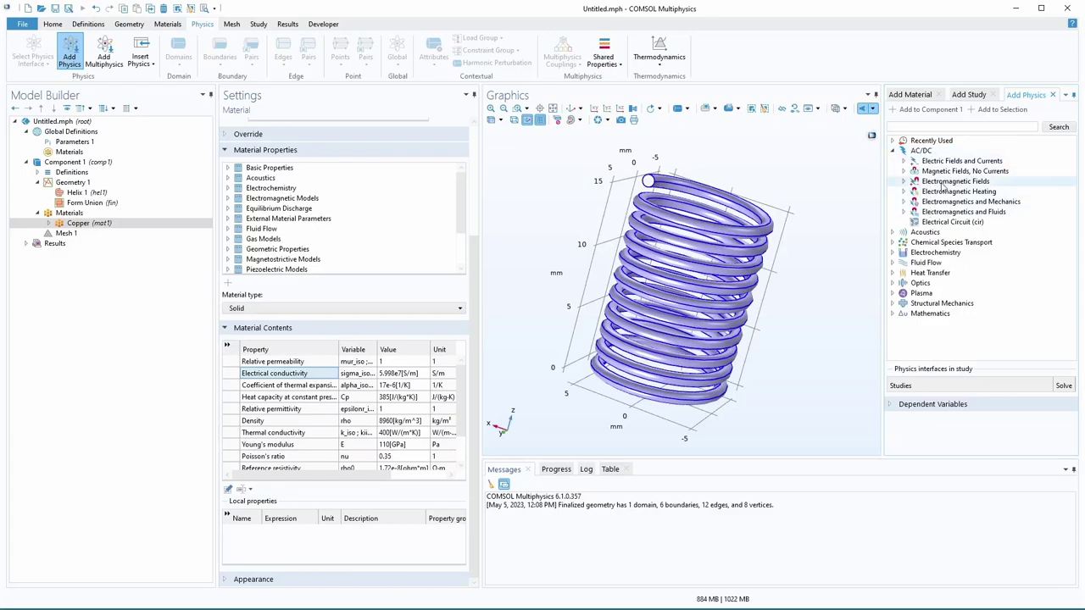
click(903, 181)
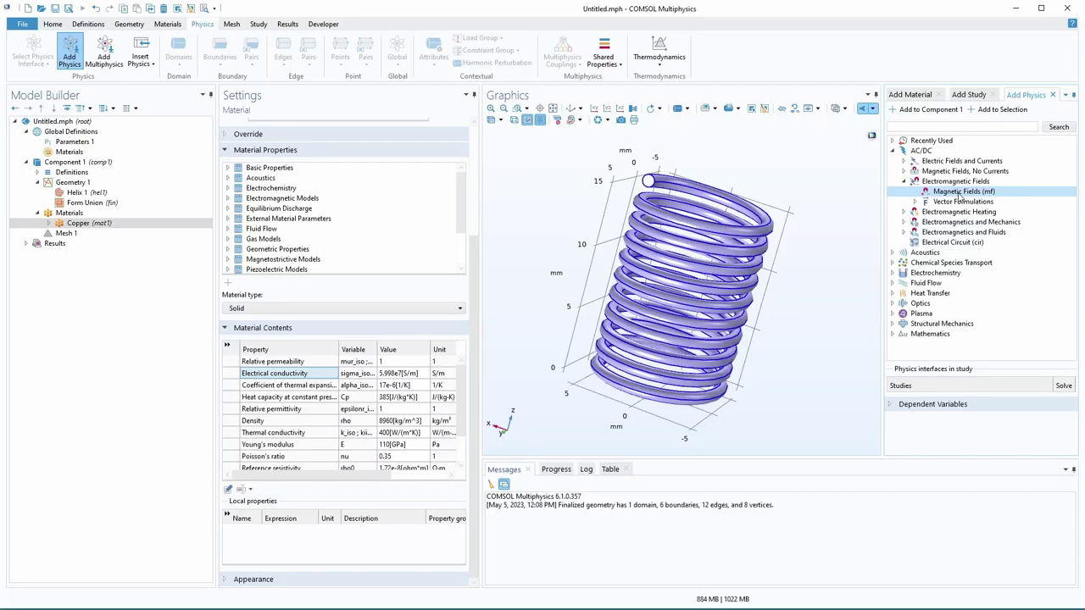
double_click(960, 193)
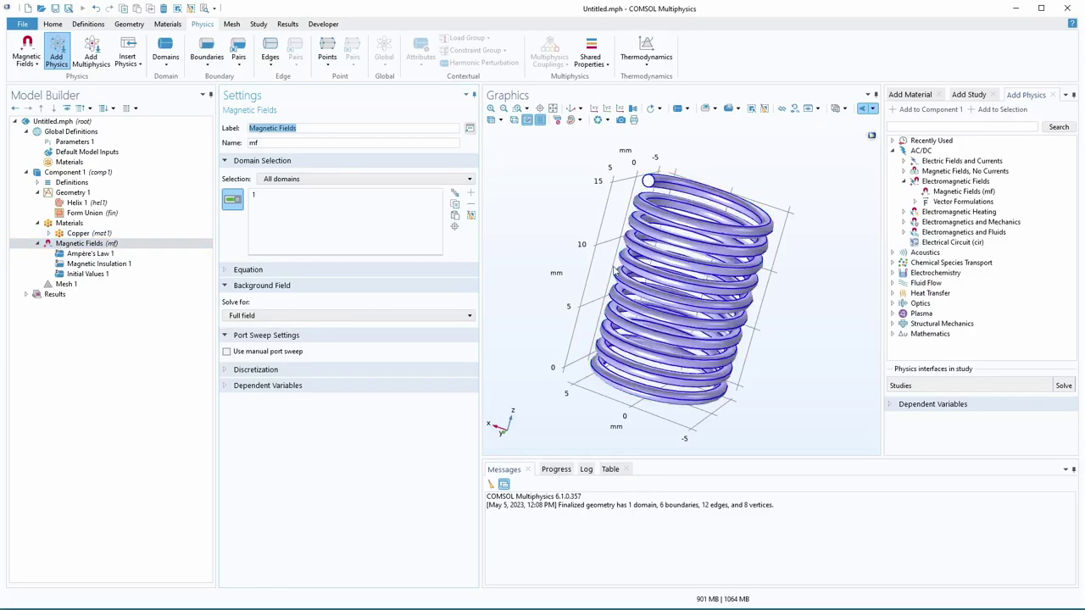
click(87, 256)
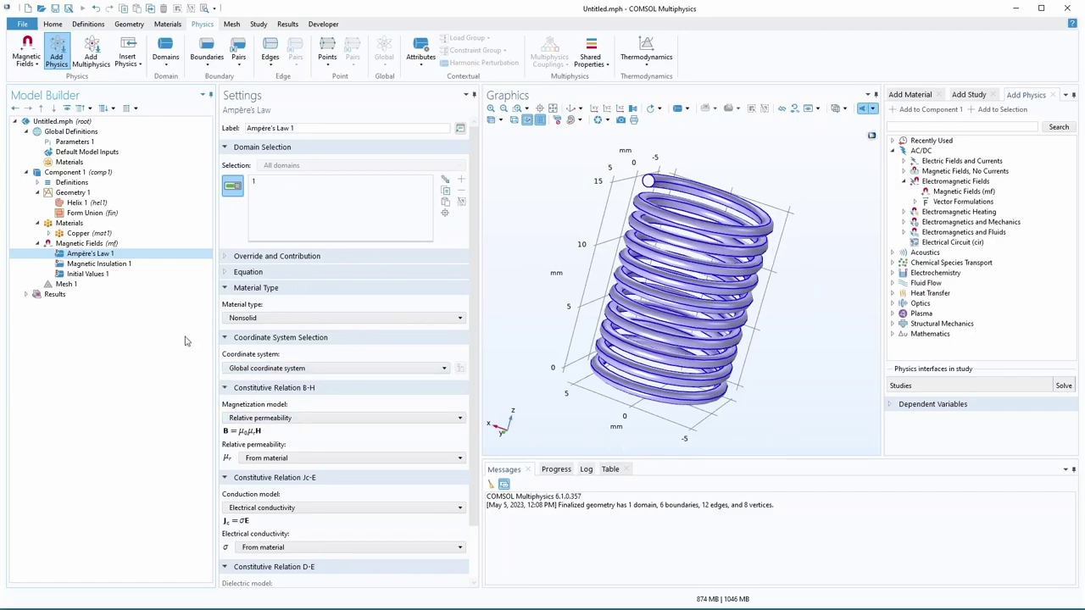
Add a Coil feature to Magnetic Fields and assign it the helix domain 1.
click(77, 247)
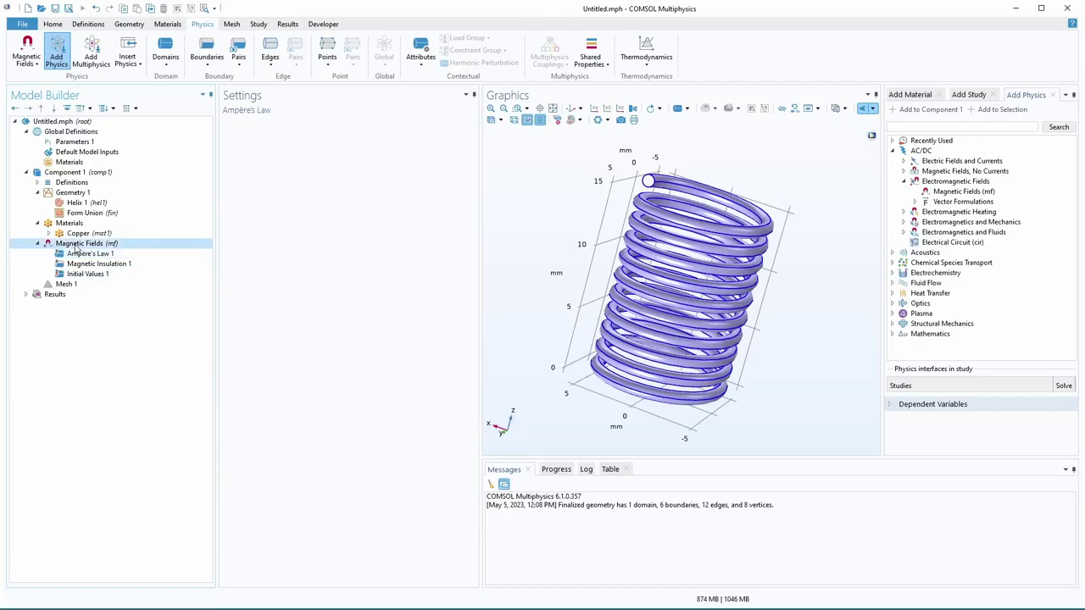
right_click(78, 247)
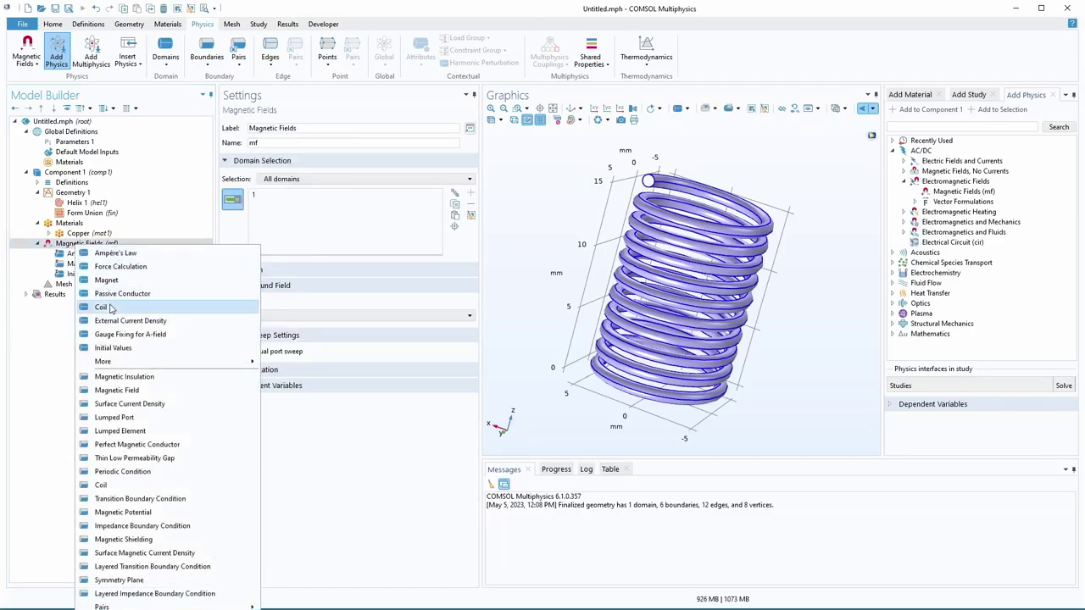
click(102, 307)
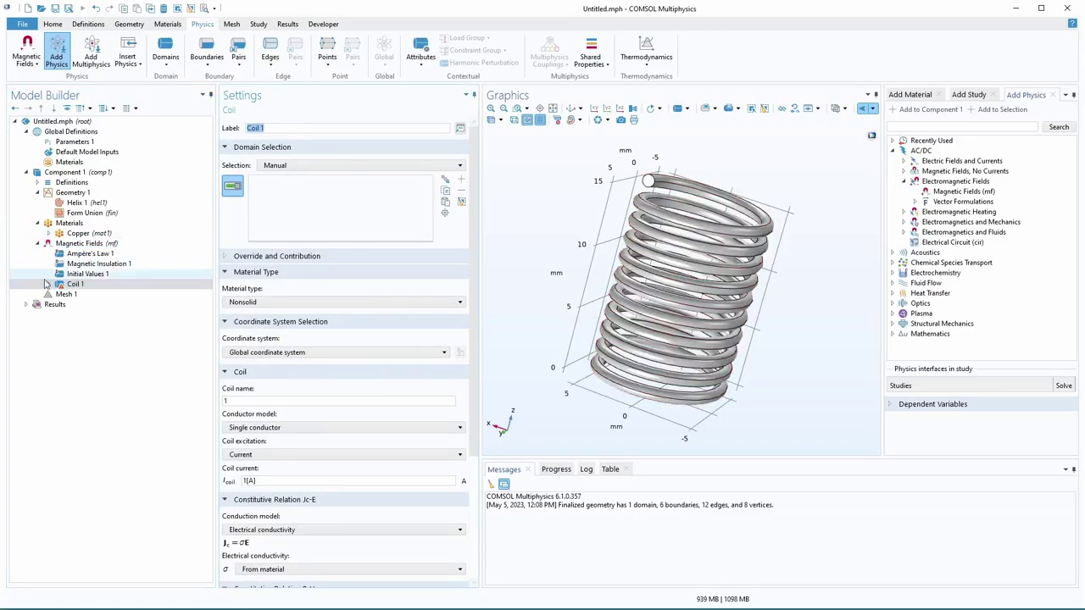
mouse_move(59, 291)
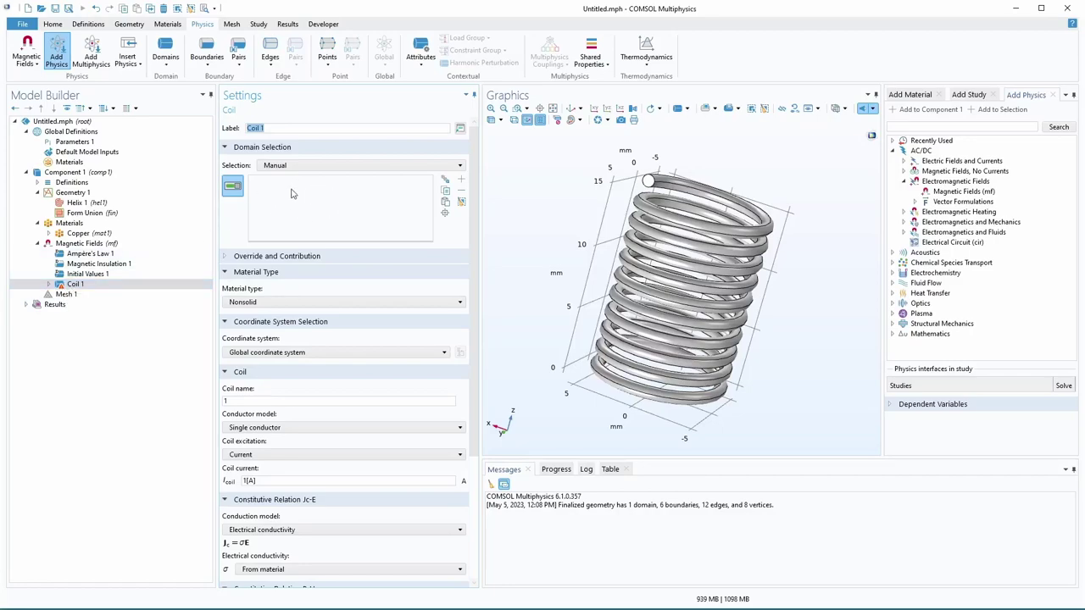
click(233, 186)
click(233, 186)
click(695, 247)
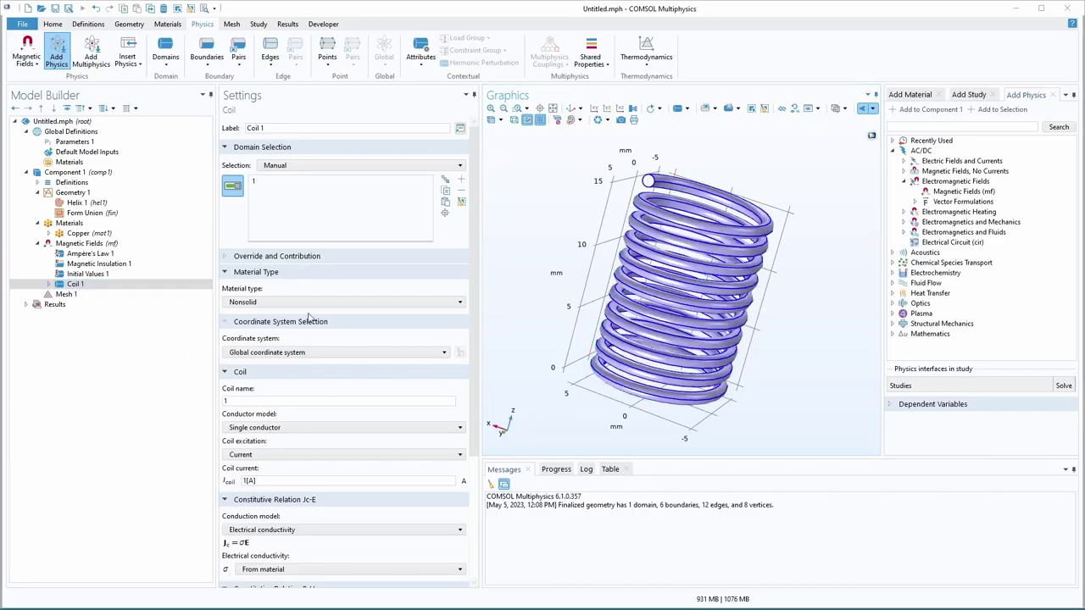
Set the coil's material type to From material and keep Current as its excitation.
click(254, 303)
click(250, 335)
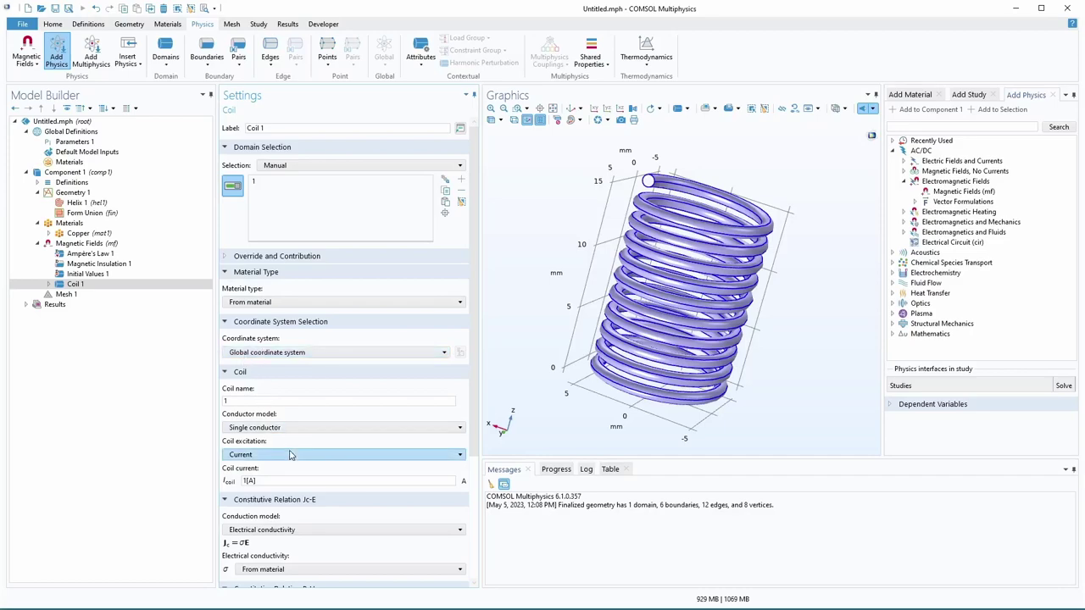
scroll(288, 556, down, 1)
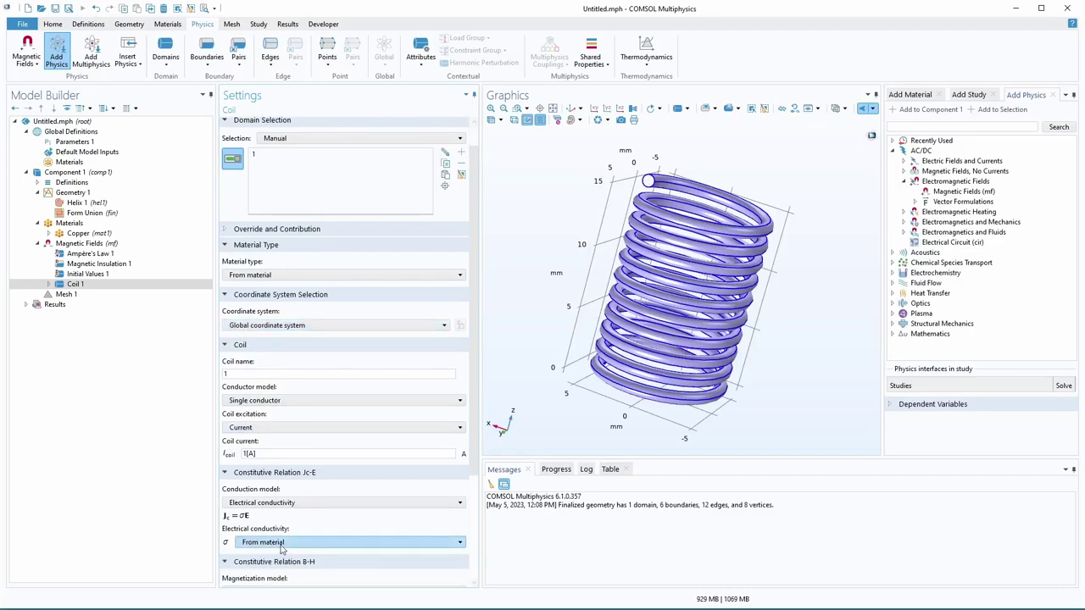
click(262, 430)
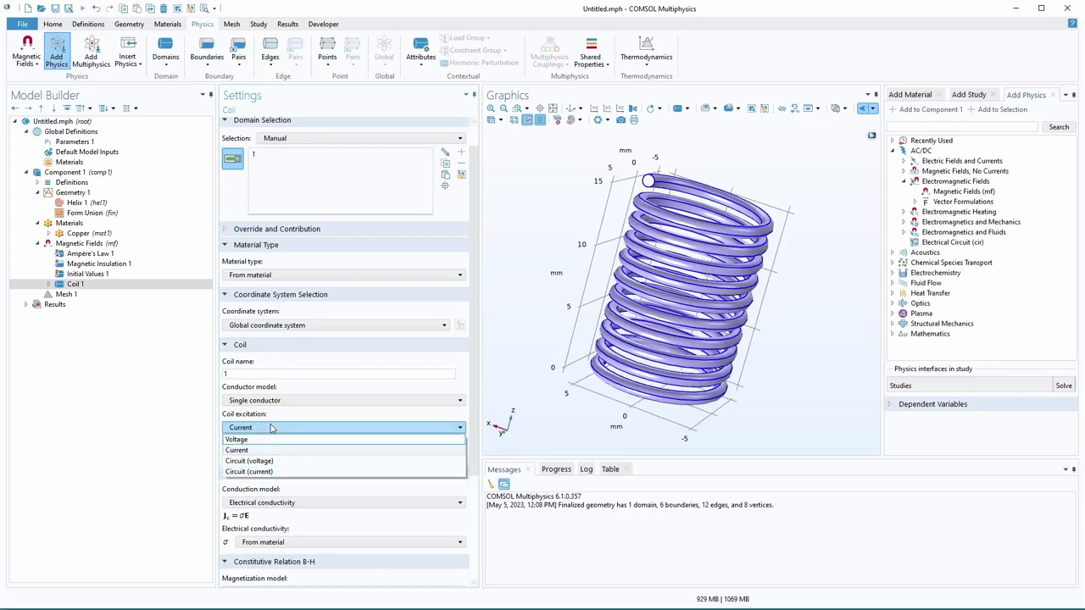
click(266, 450)
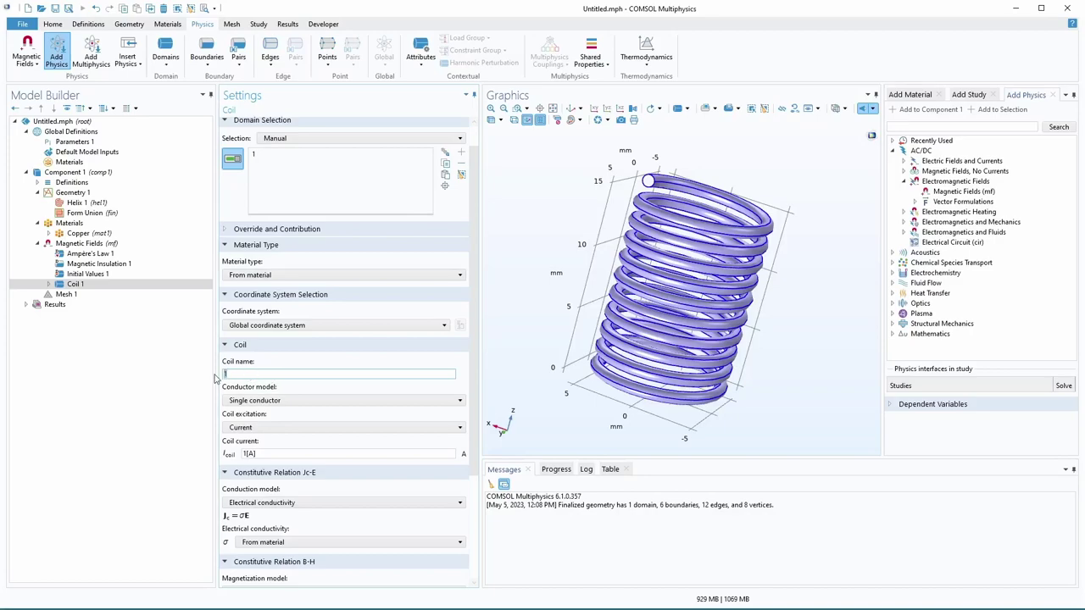
click(279, 403)
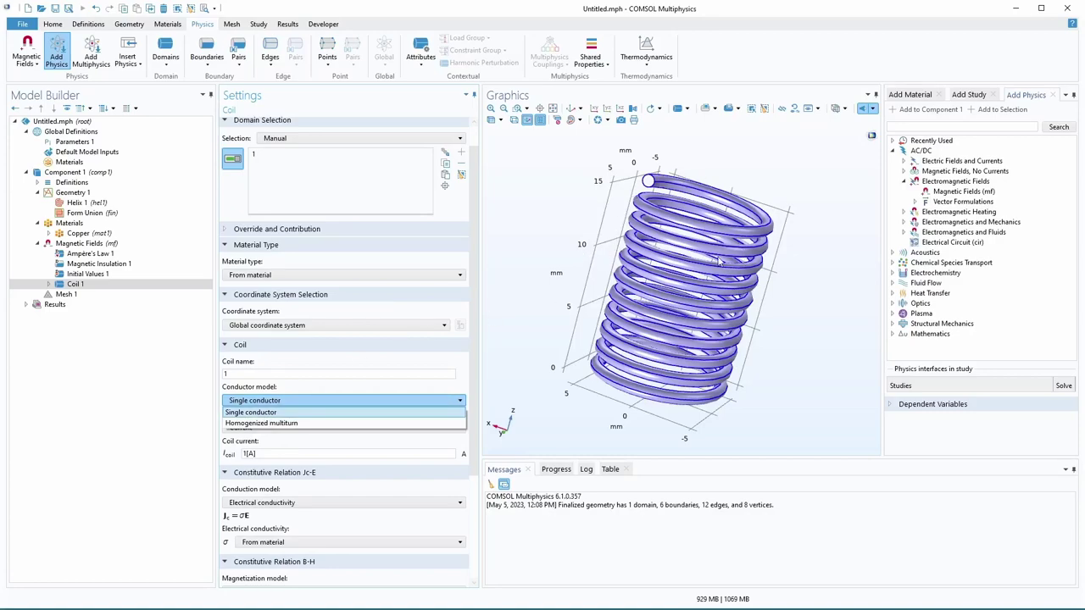
Try Homogenized multiturn, reviewing Linear coil type, Current excitation and 10 turns.
click(271, 423)
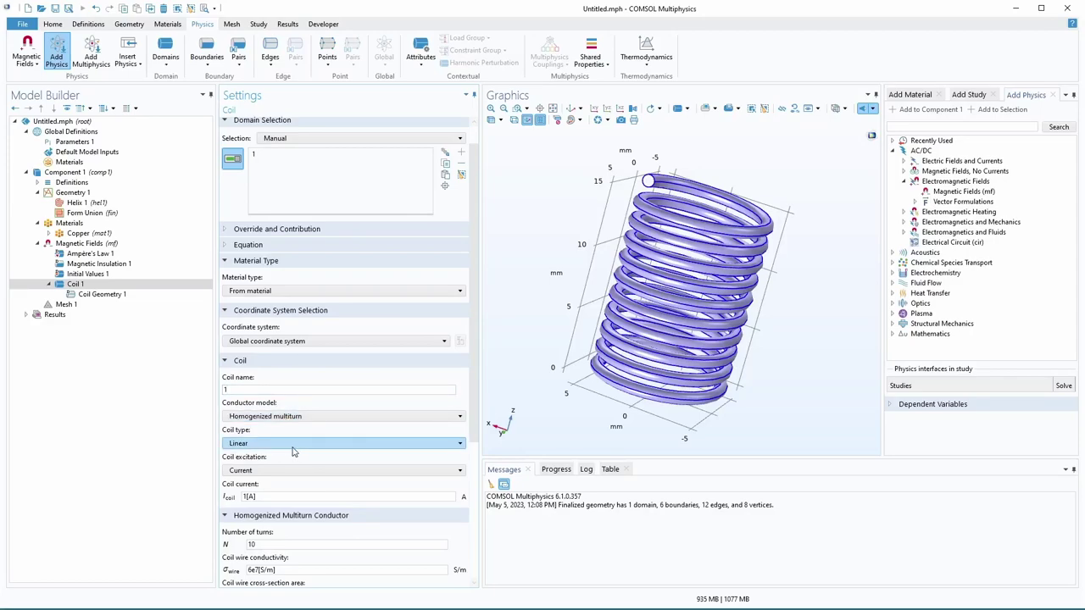
click(293, 450)
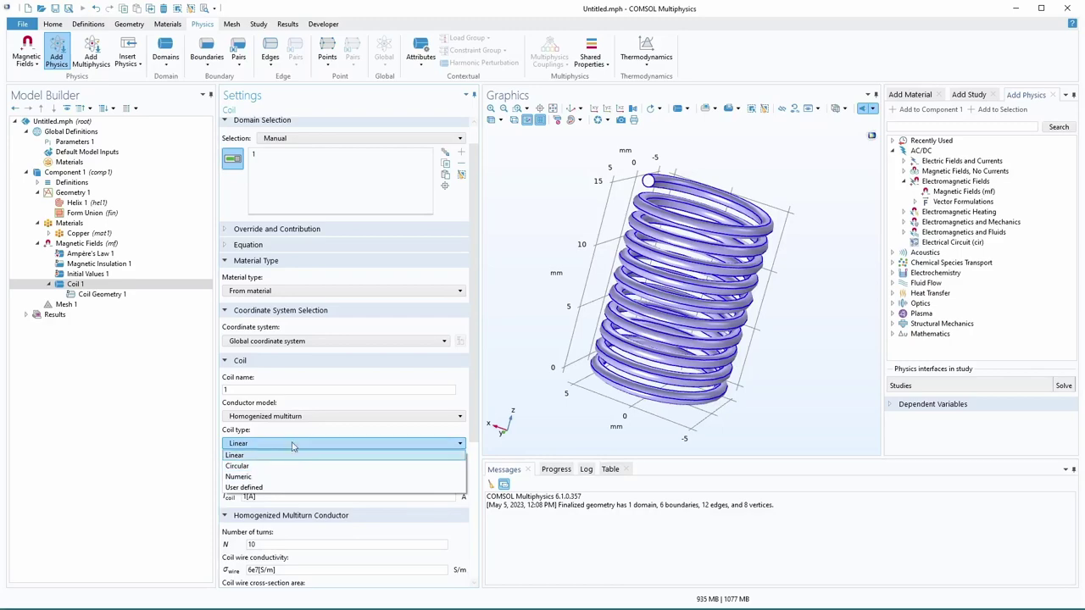
click(291, 453)
click(276, 470)
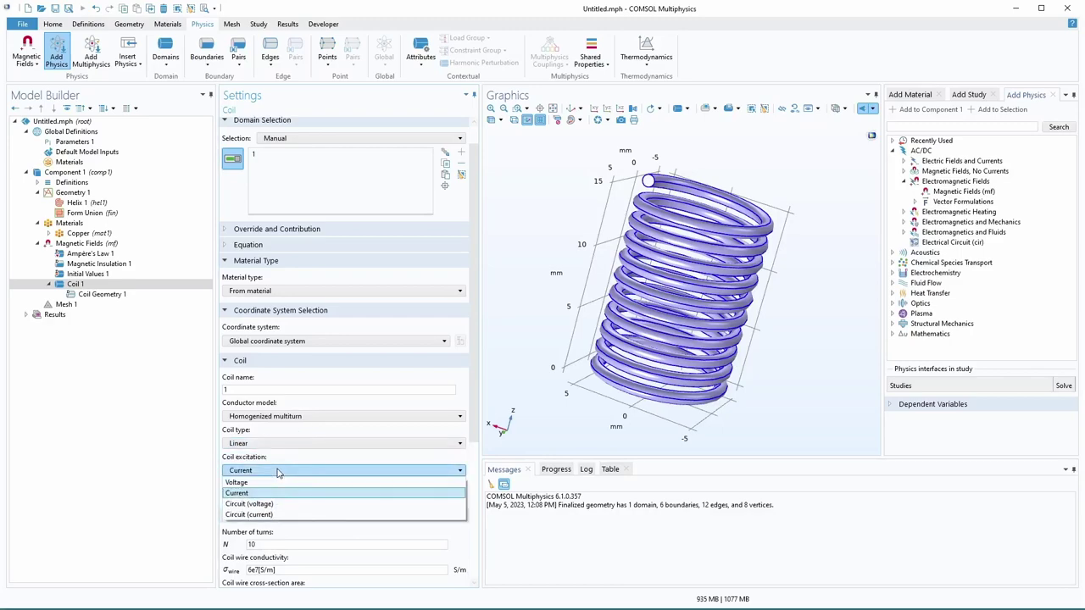
click(277, 471)
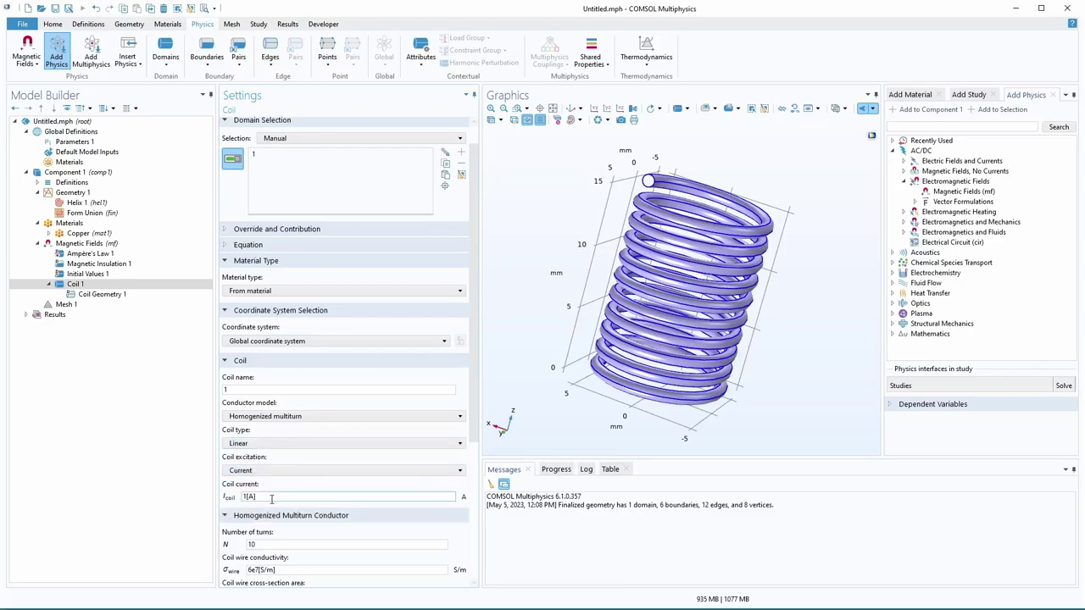
scroll(269, 498, down, 2)
double_click(250, 491)
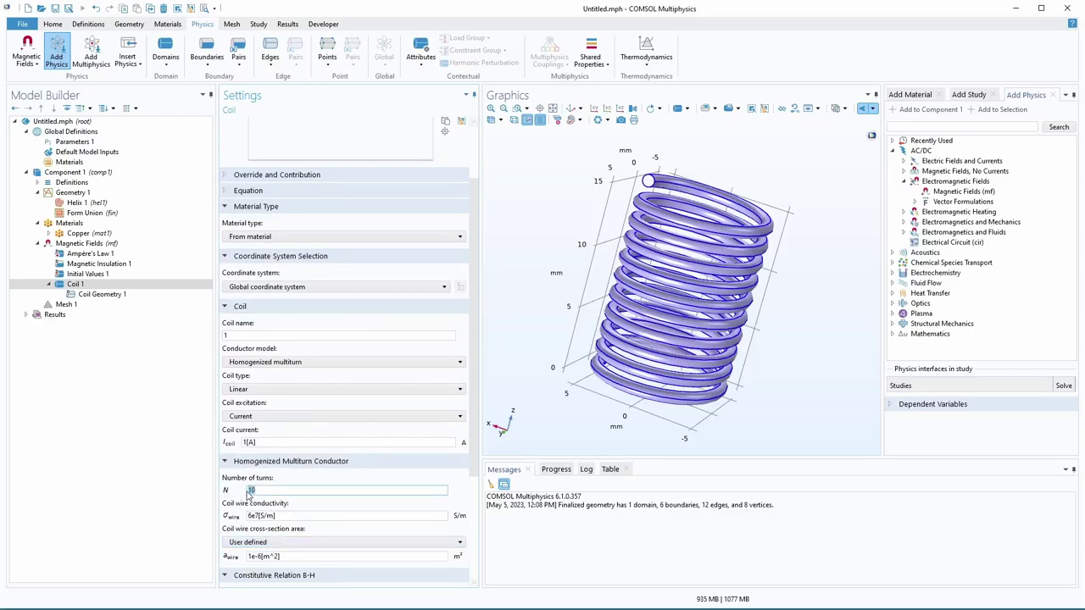
scroll(252, 493, up, 3)
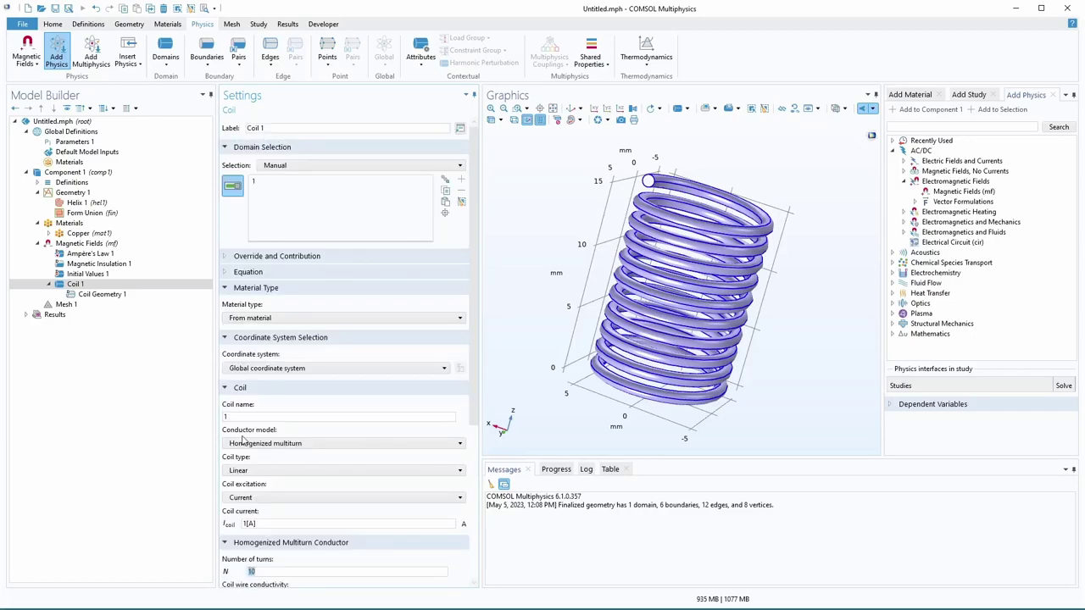
Switch the coil's conductor model back to Single conductor.
click(284, 368)
click(274, 444)
click(274, 443)
click(268, 457)
scroll(285, 467, down, 2)
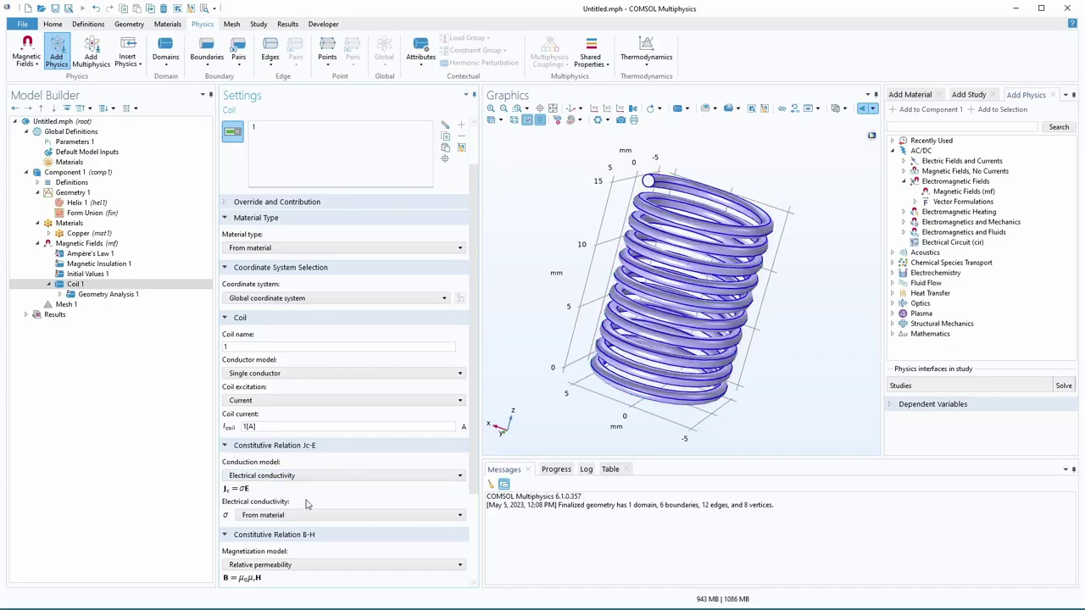
Set boundary 4, the coil end cap, as Input 1 of Geometry Analysis 1.
click(60, 294)
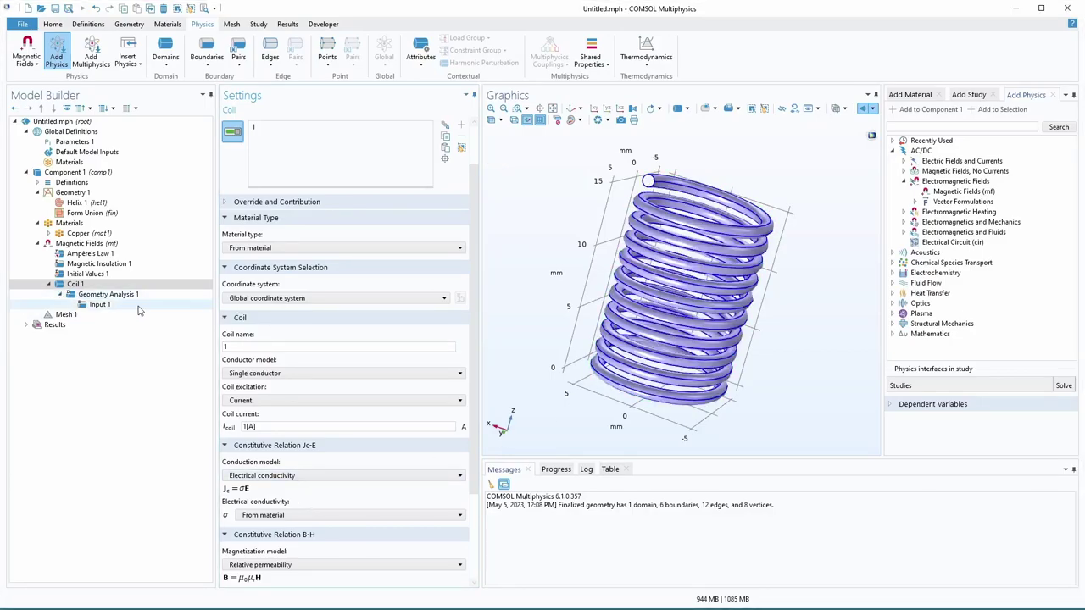
click(93, 305)
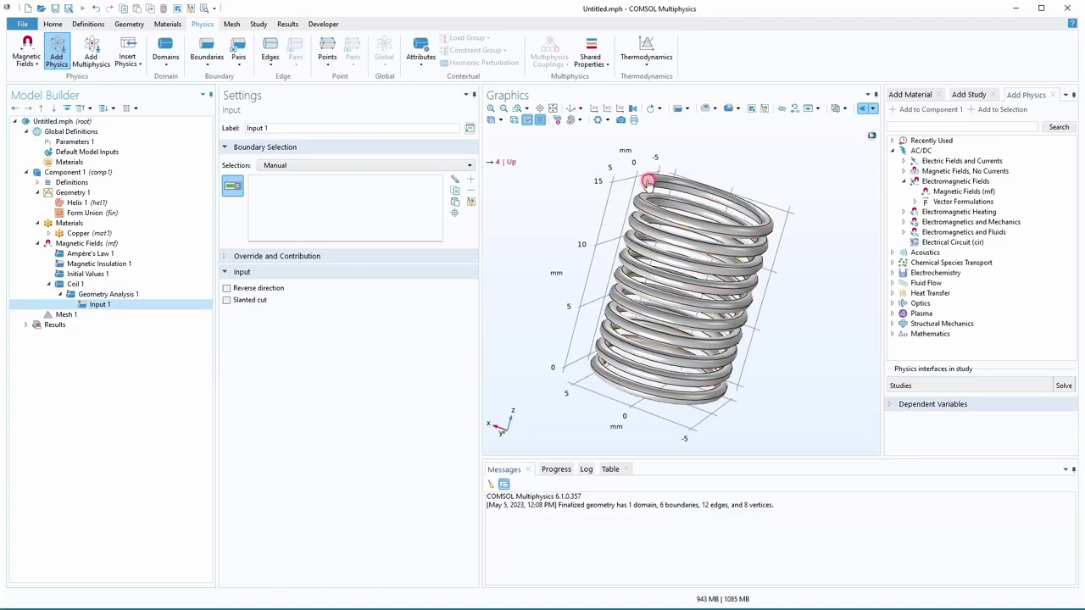
click(681, 109)
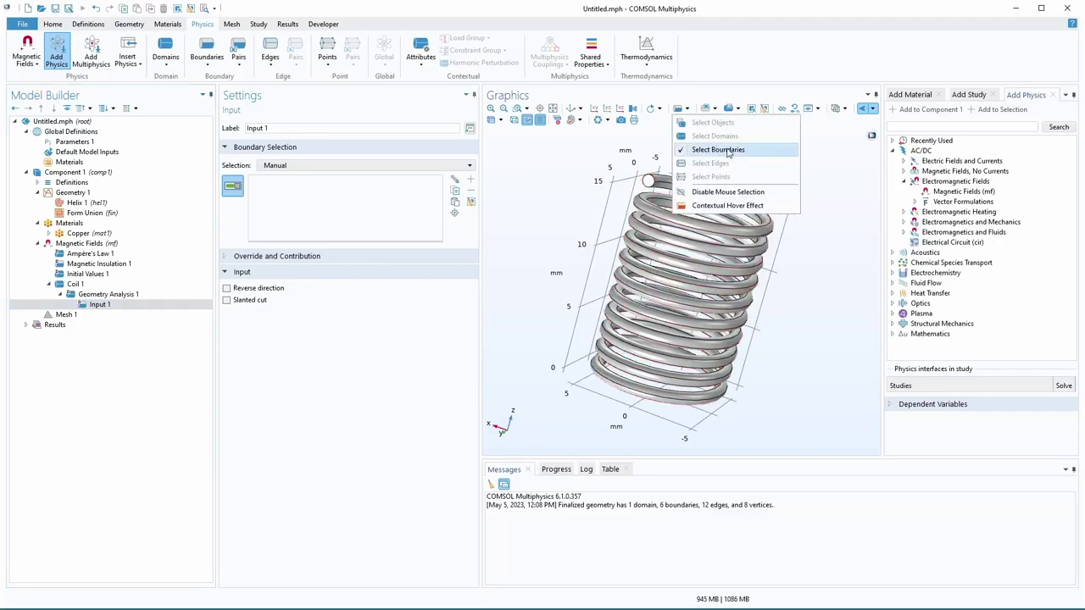
click(566, 173)
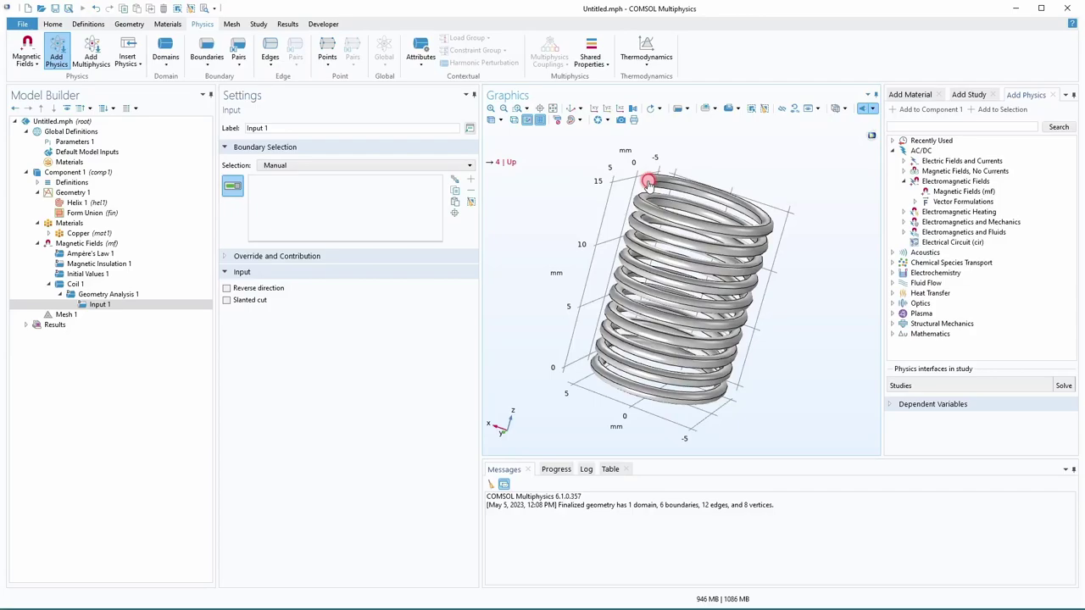
click(647, 183)
Rotate and zoom the view in on the coil's end cap.
drag(647, 183, 578, 280)
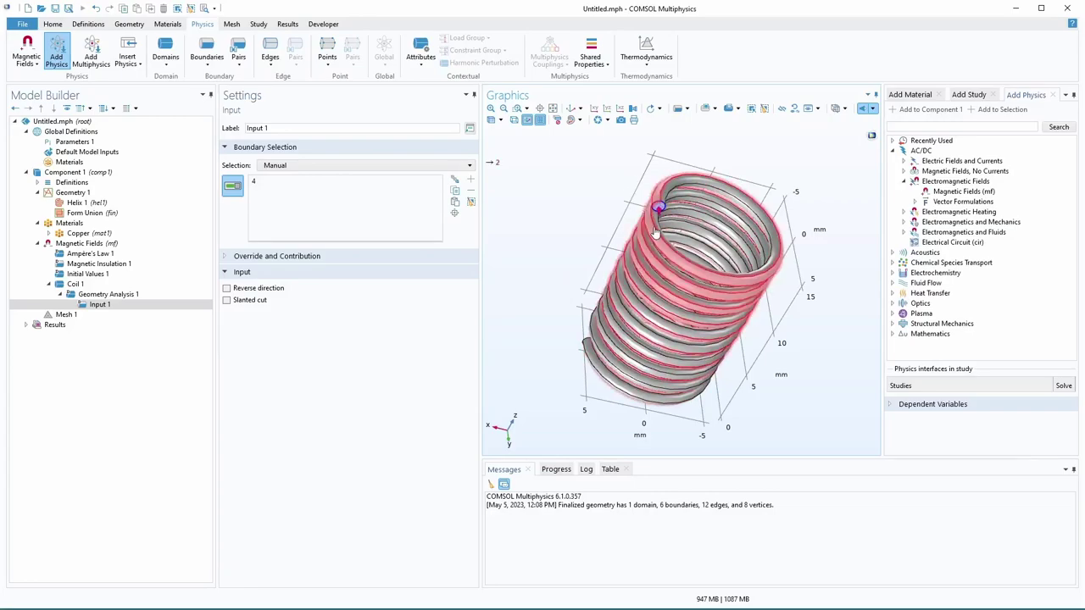
scroll(653, 205, up, 3)
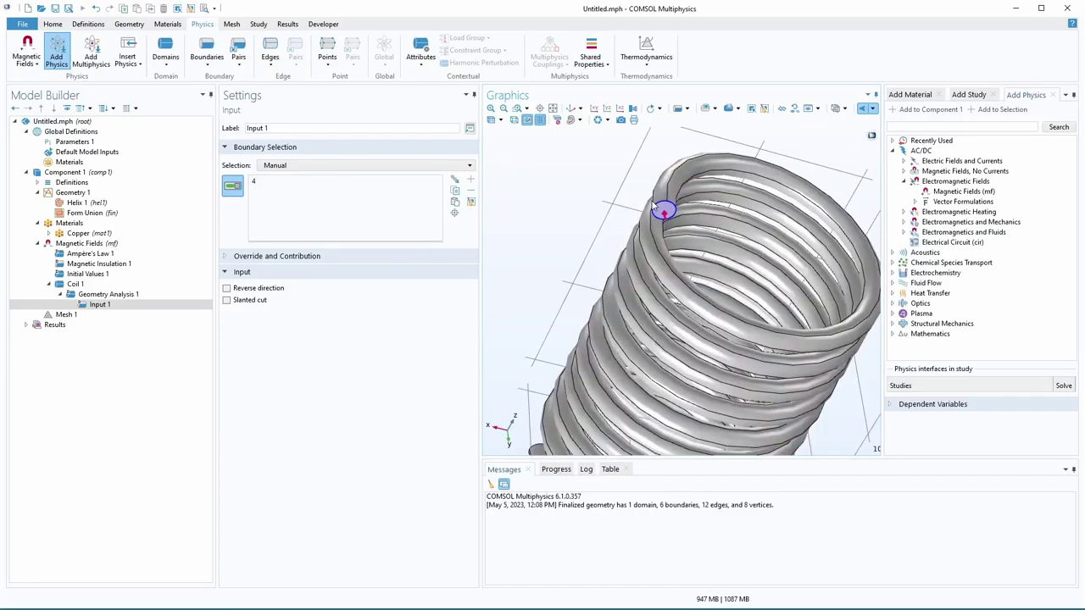
scroll(653, 205, up, 4)
scroll(556, 283, up, 1)
drag(555, 283, 679, 338)
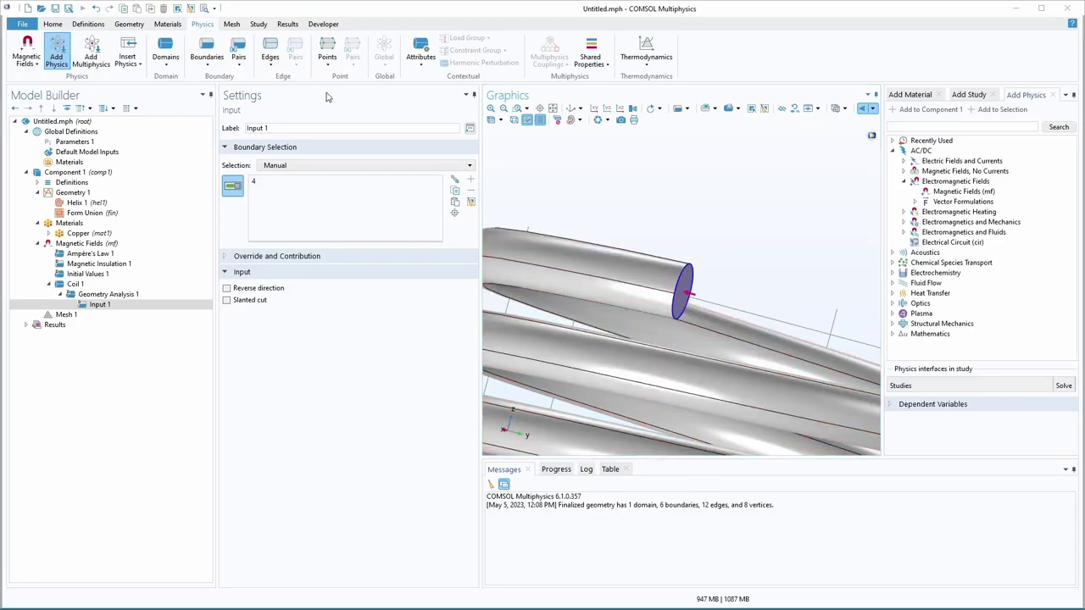
click(228, 24)
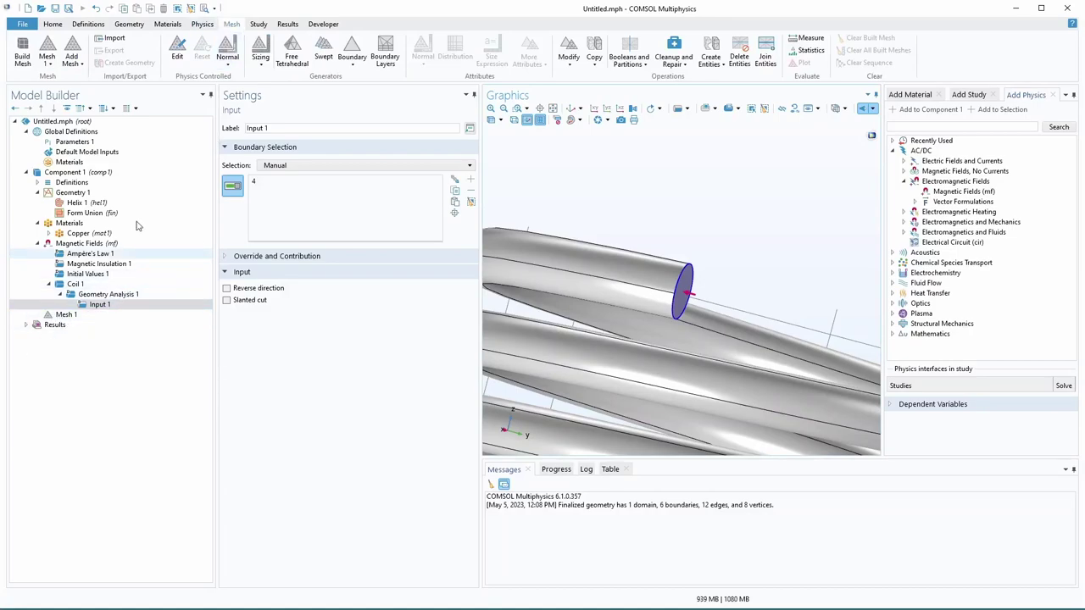
click(228, 65)
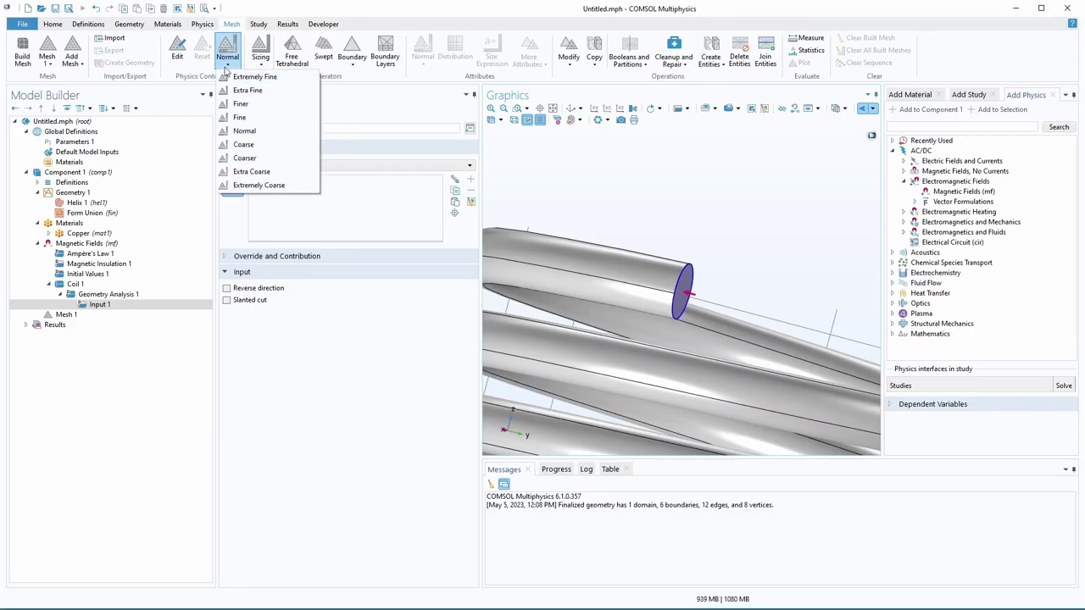
click(229, 66)
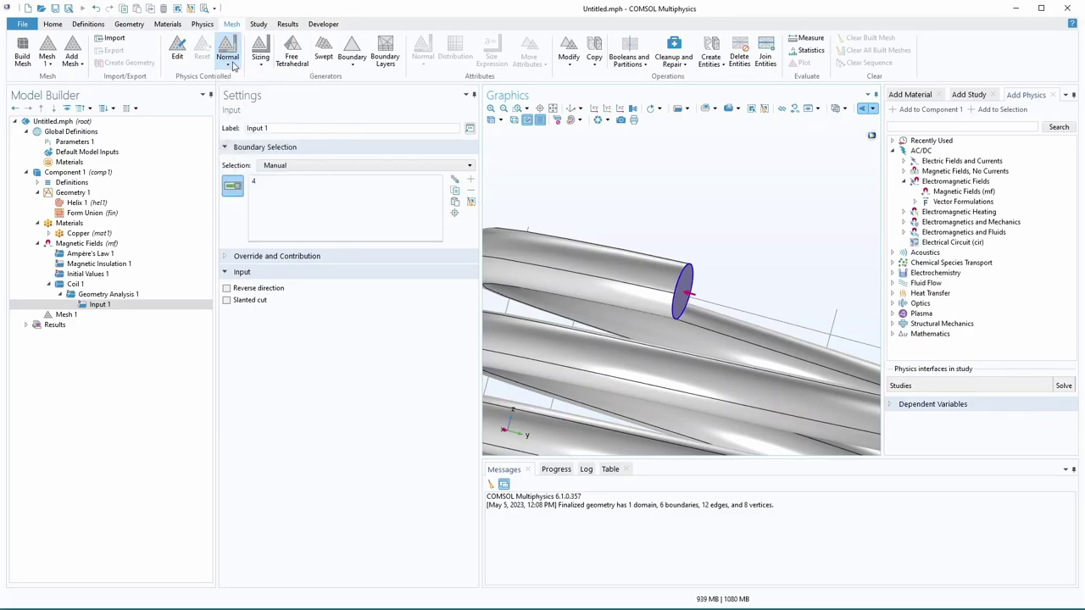
click(23, 47)
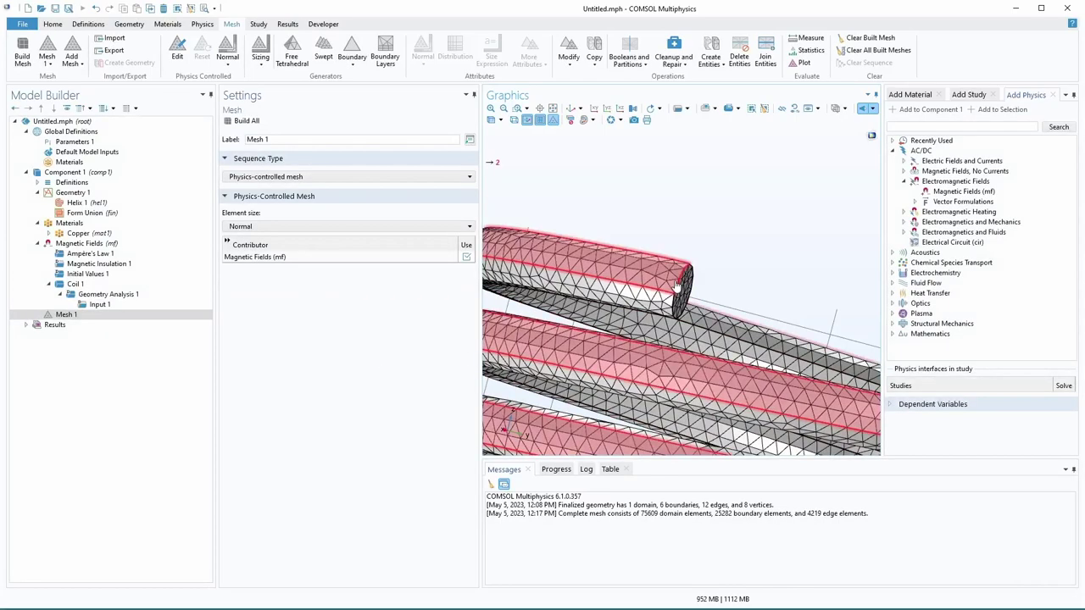
click(75, 316)
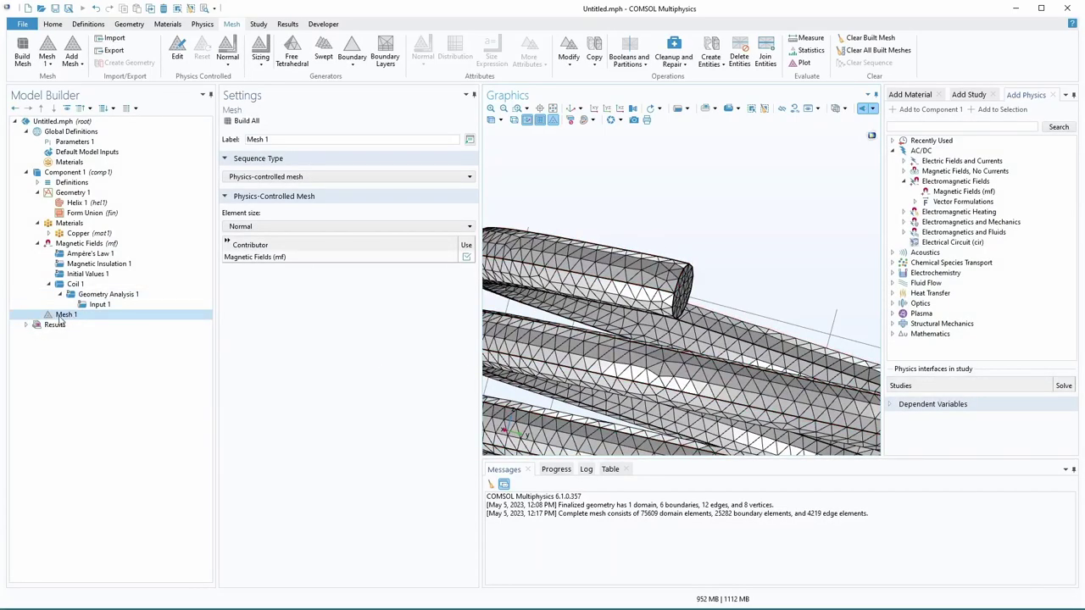
click(83, 204)
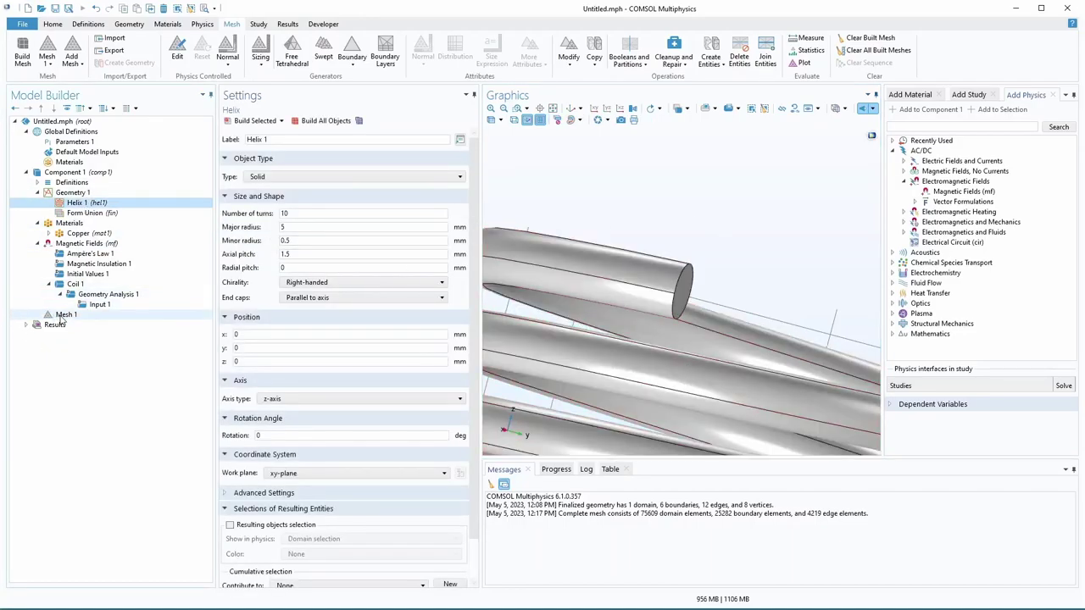
click(64, 316)
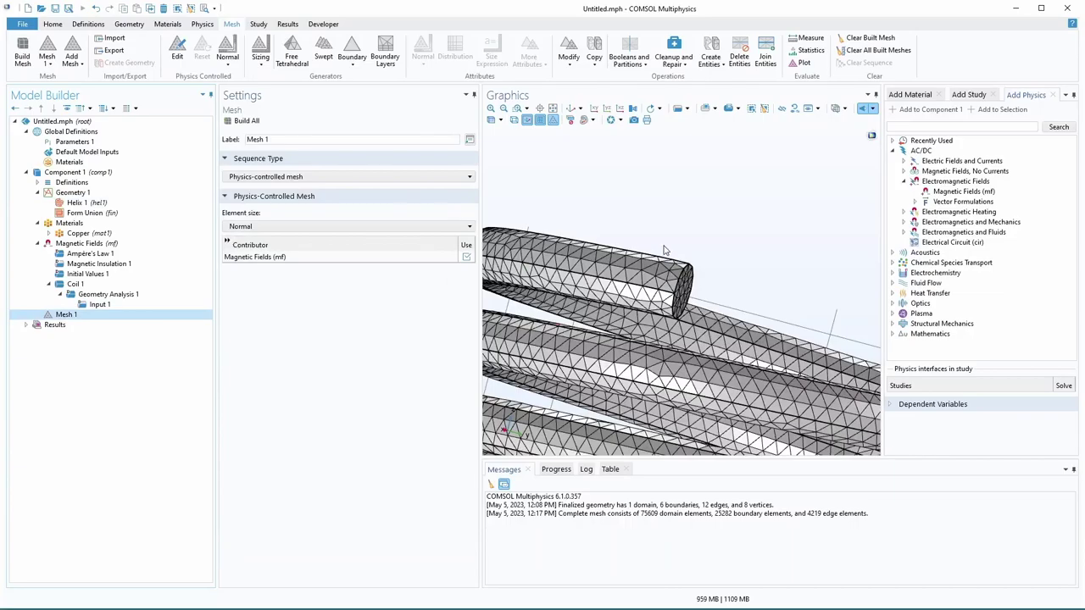
drag(744, 263, 736, 270)
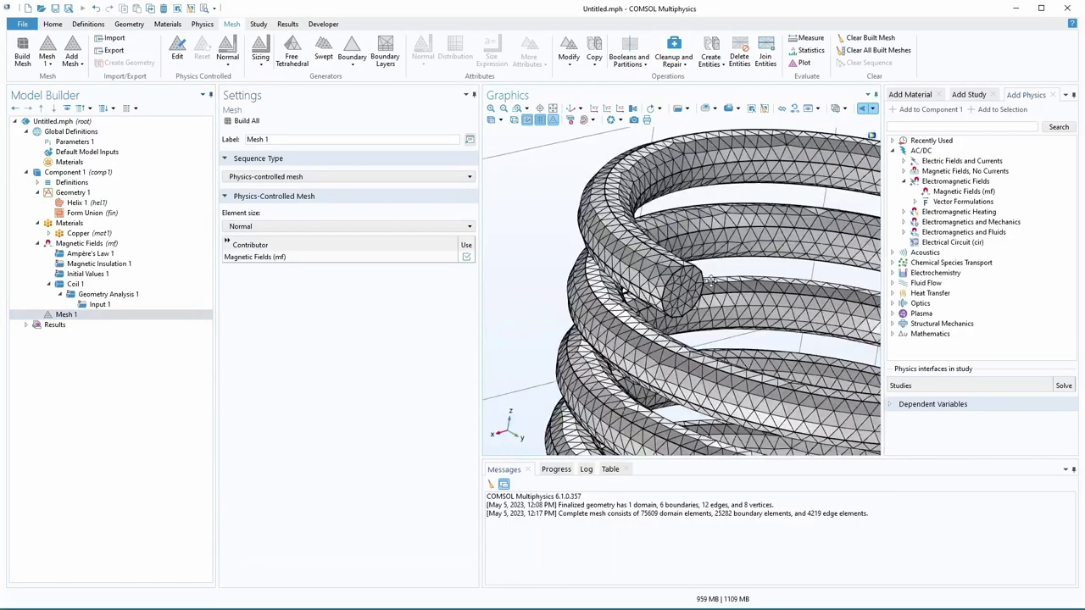
scroll(709, 279, down, 4)
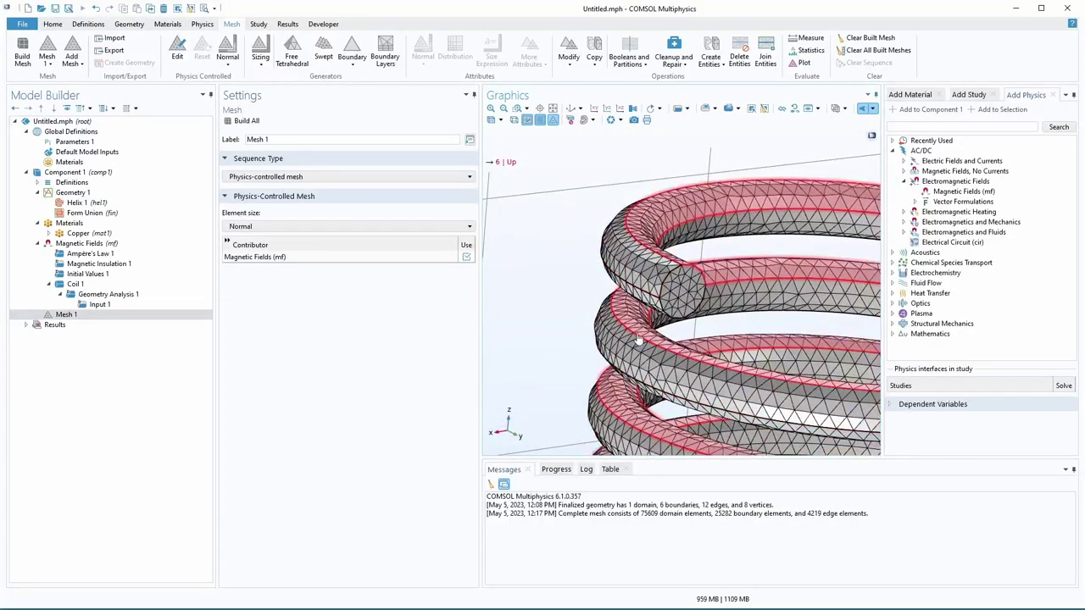
click(553, 107)
drag(637, 268, 591, 282)
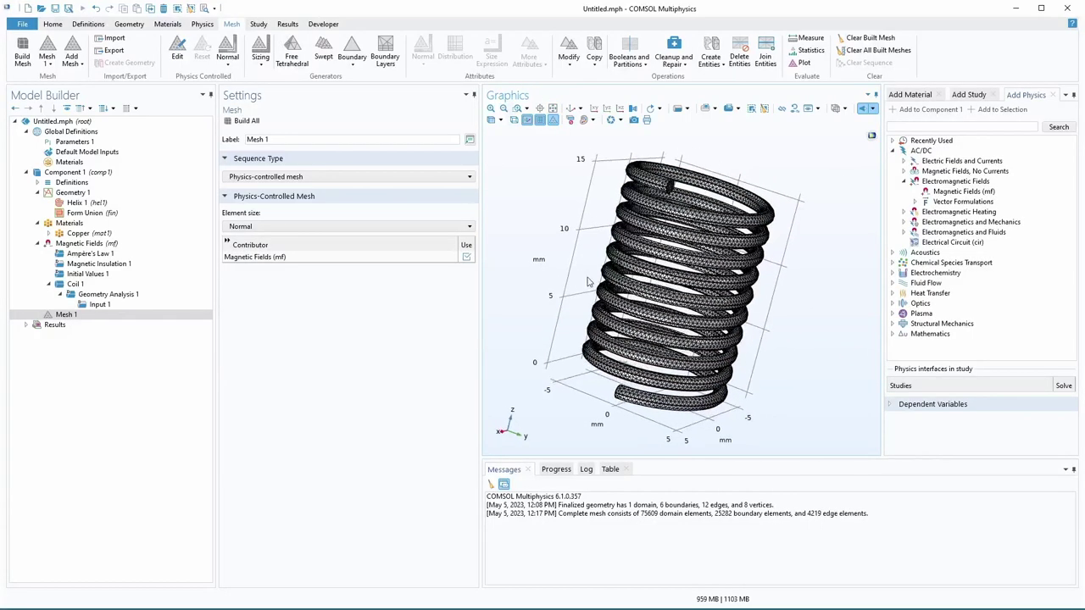
click(227, 62)
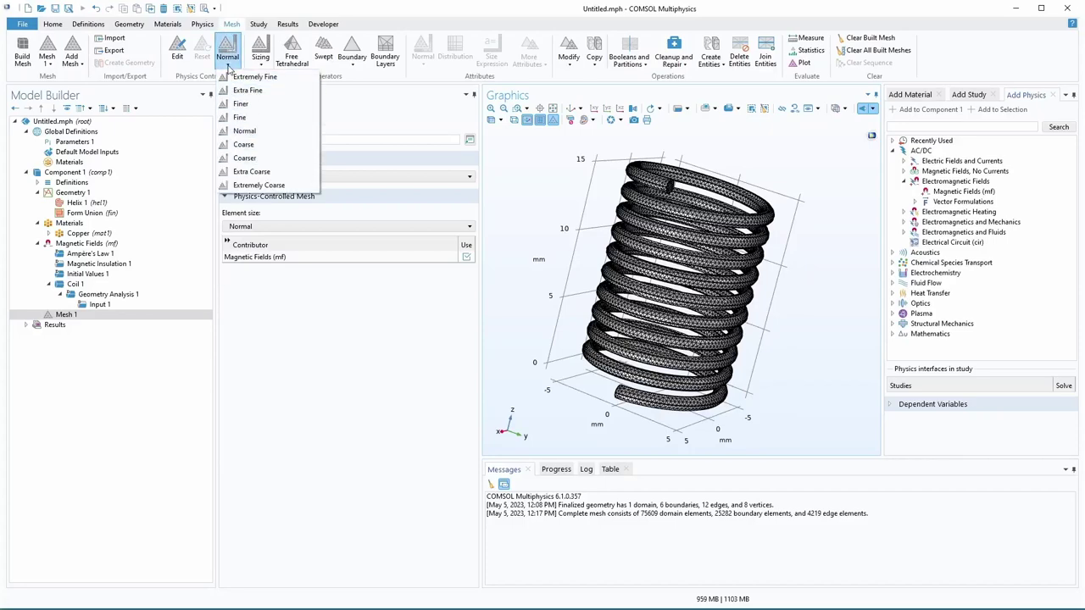
click(227, 64)
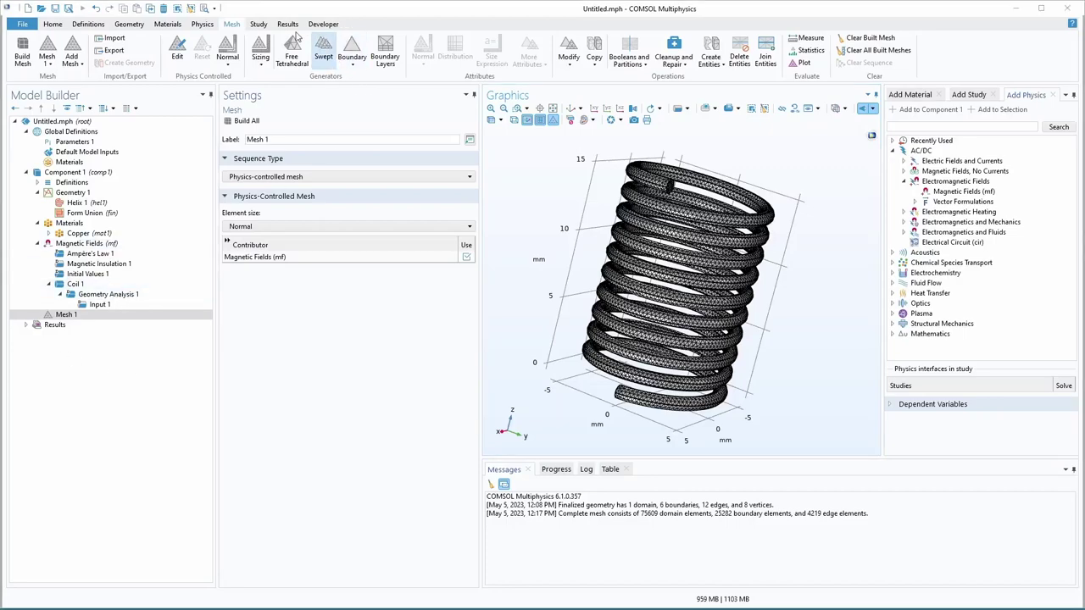
Add a Frequency Domain study to the model from the Add Study list.
click(258, 24)
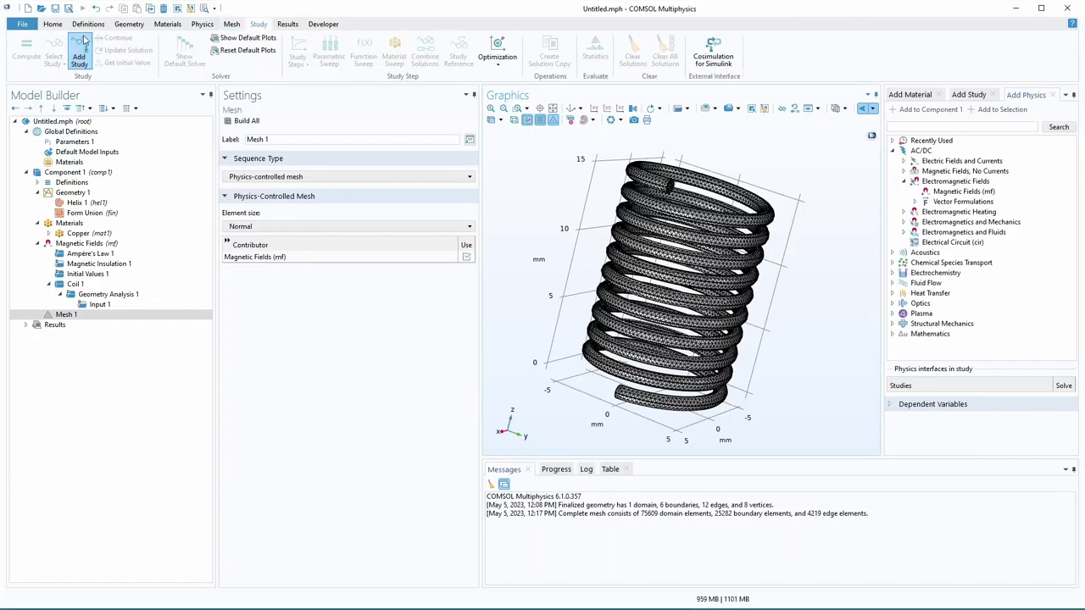
click(968, 95)
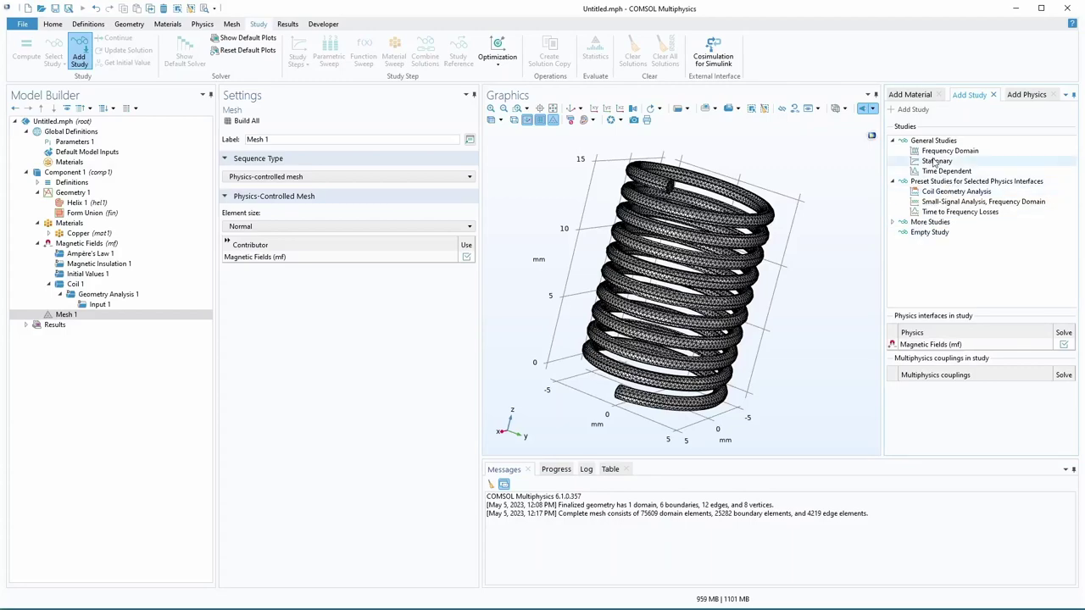
click(892, 221)
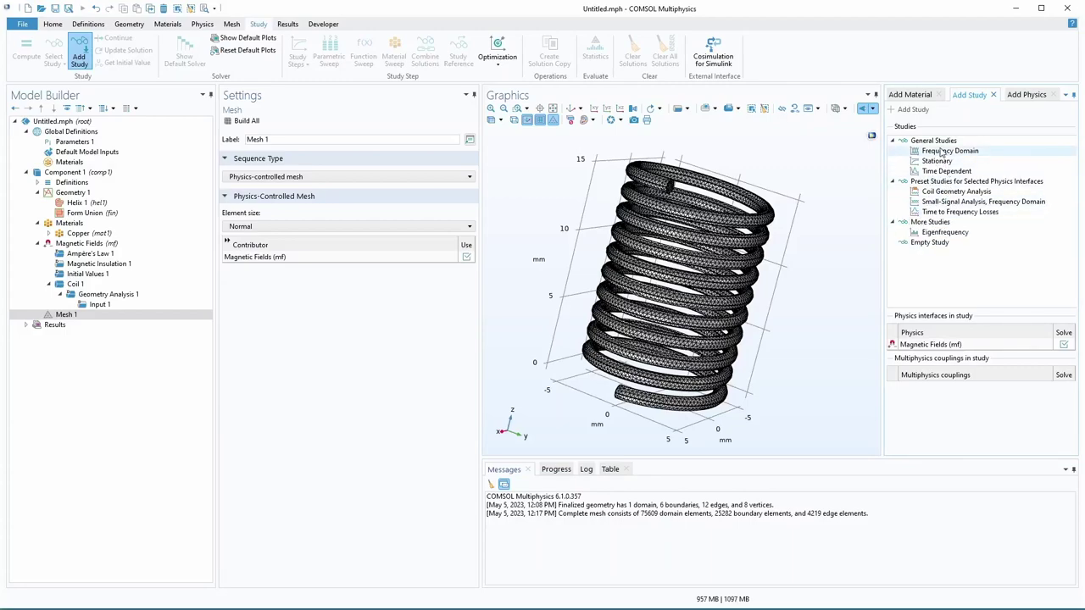
click(941, 151)
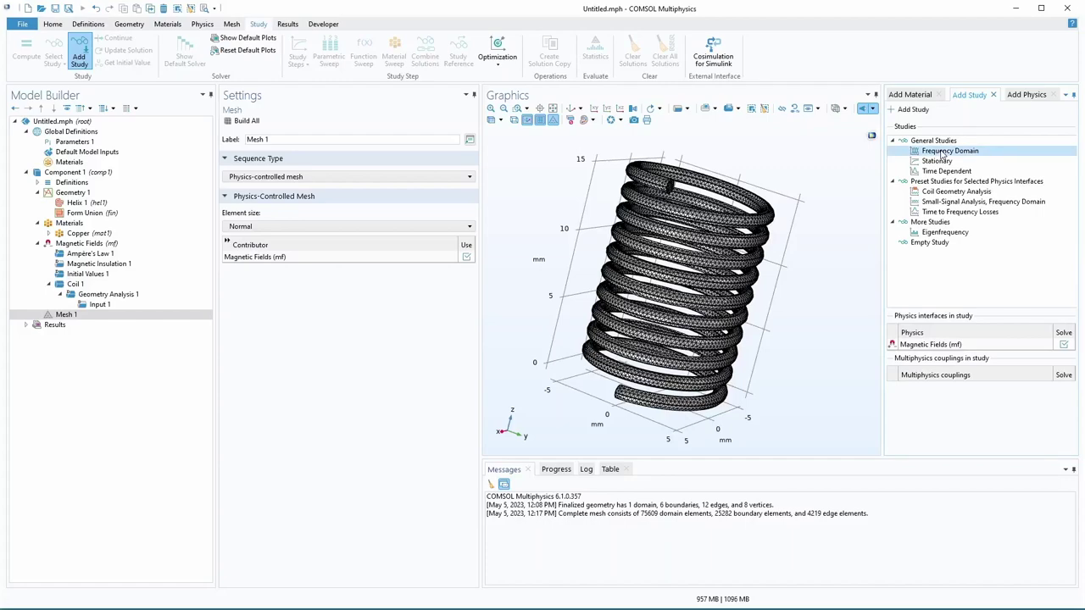
double_click(941, 152)
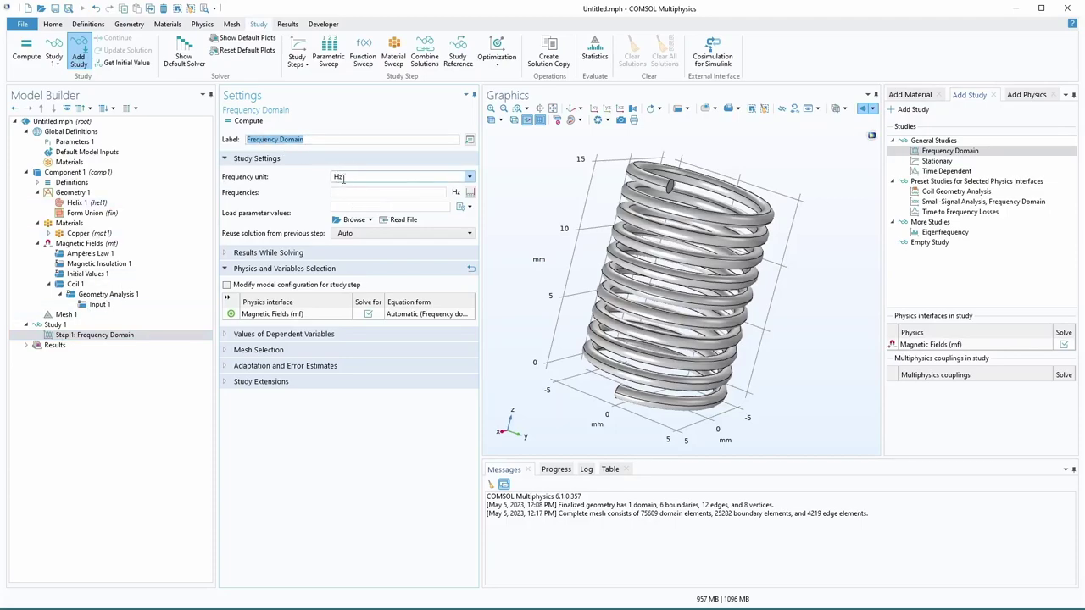
Set the frequency unit to kHz and the frequency list to 1, 10, 100.
click(467, 179)
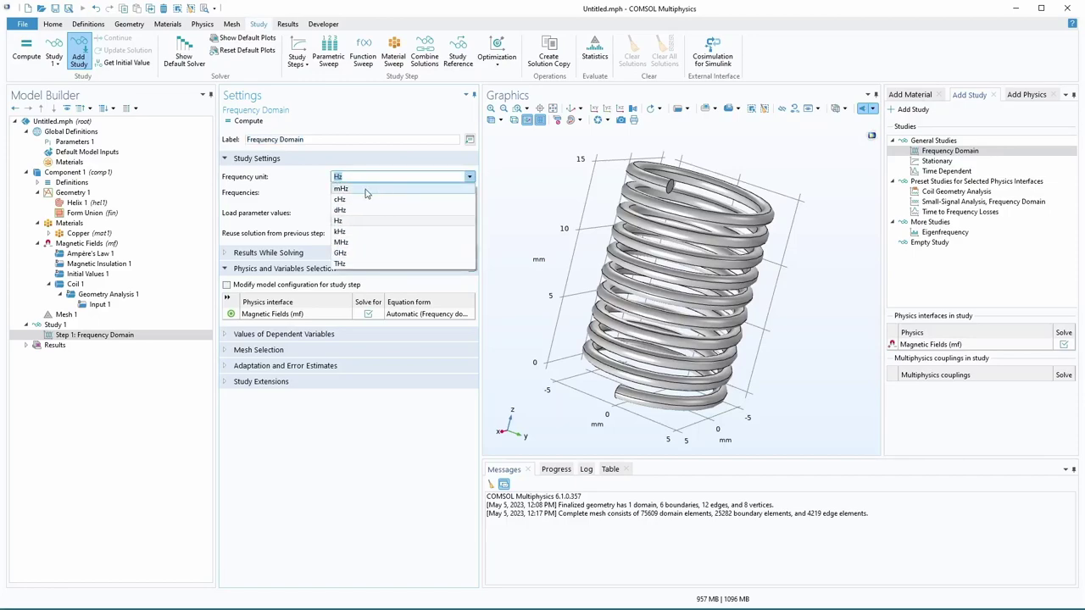
click(355, 196)
click(356, 194)
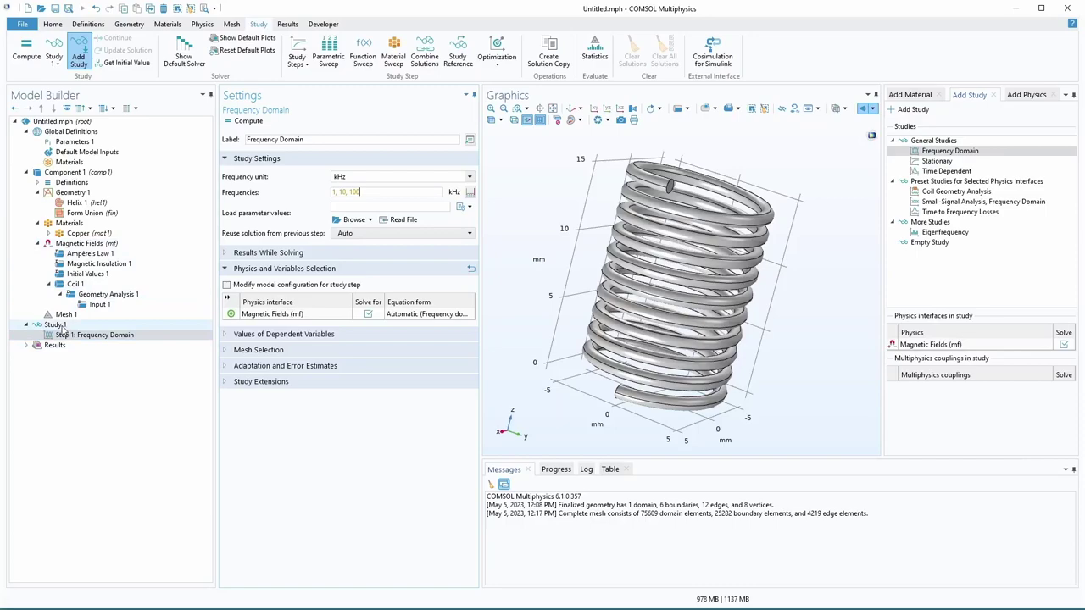
click(368, 314)
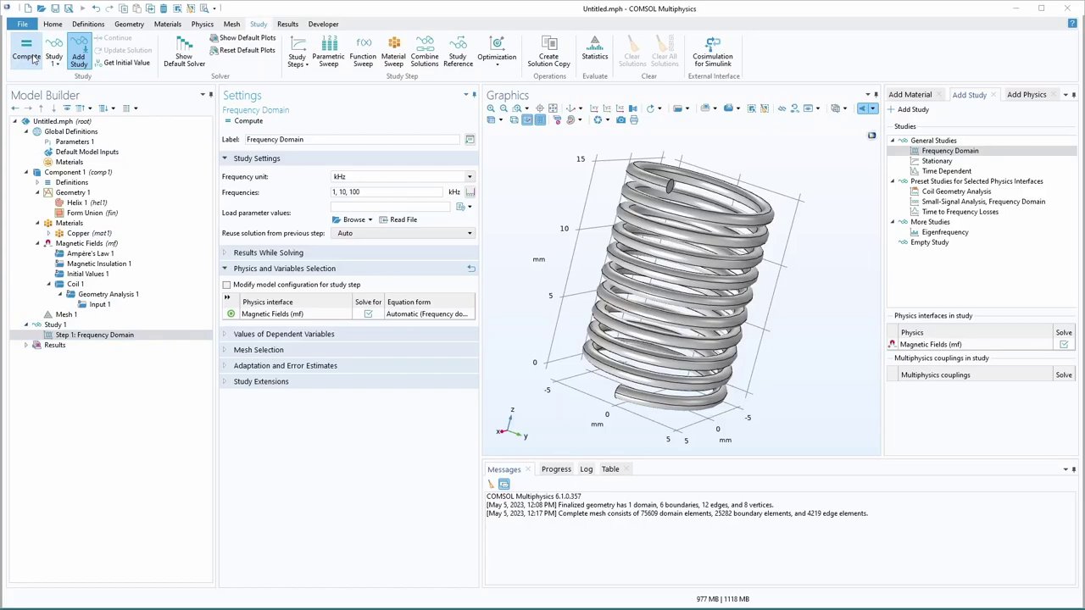
Compute Study 1, dismiss the Coil 1 error, and select the Coil Geometry Analysis study type.
click(60, 327)
right_click(62, 327)
click(96, 336)
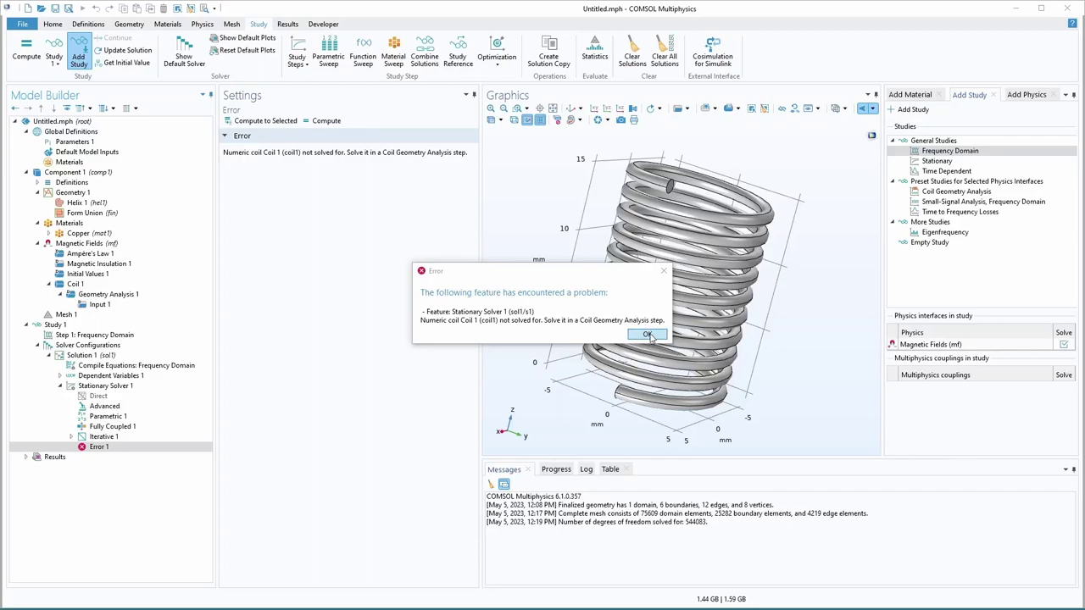
click(648, 335)
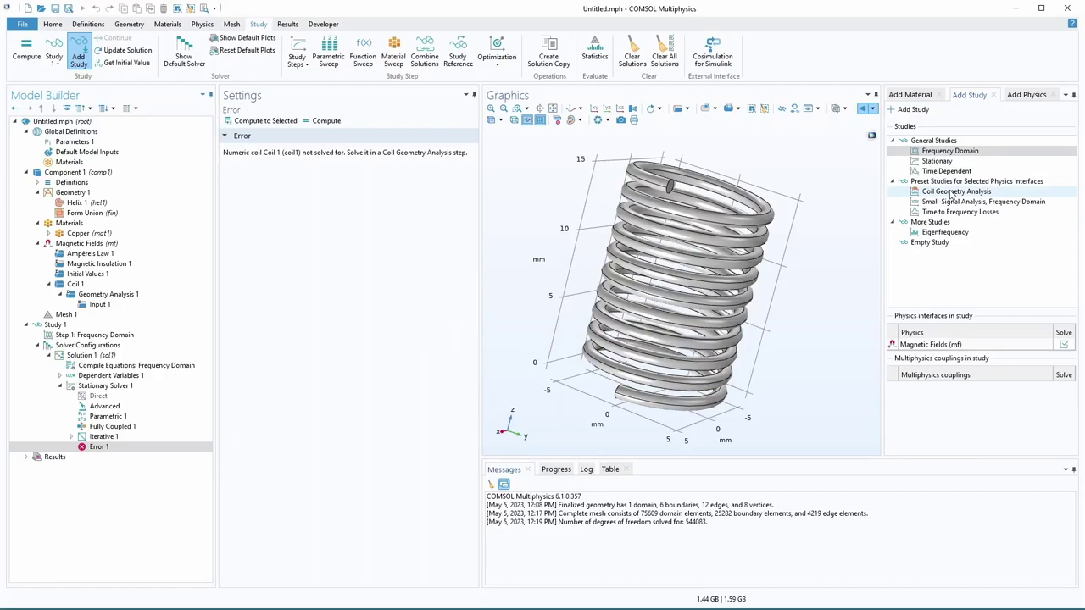
click(958, 193)
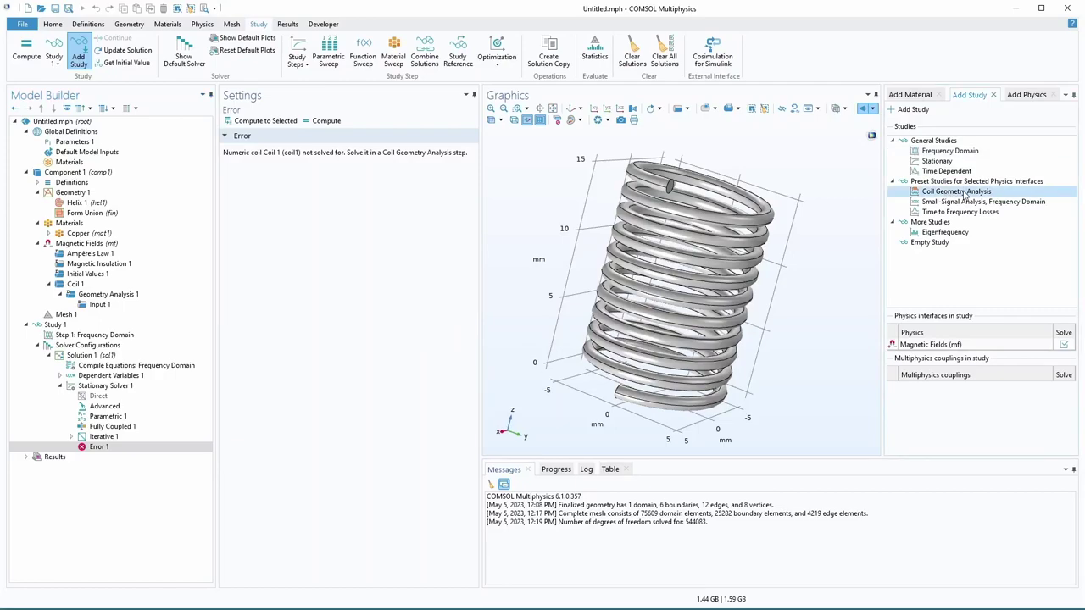
Add a Coil Geometry Analysis step and move it to the top of Study 1.
double_click(963, 195)
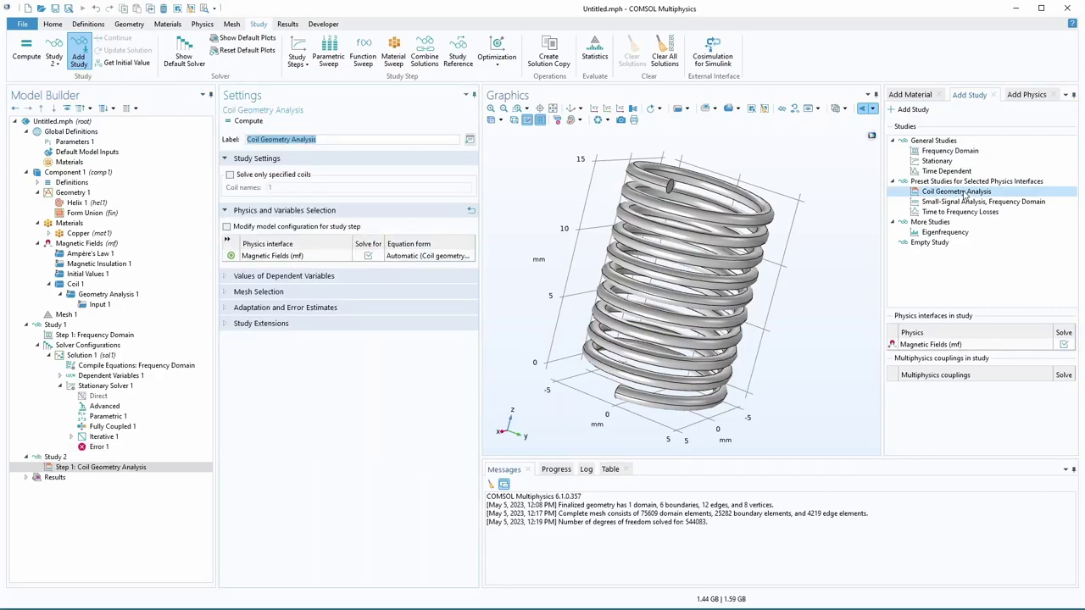
click(54, 469)
drag(56, 473, 69, 336)
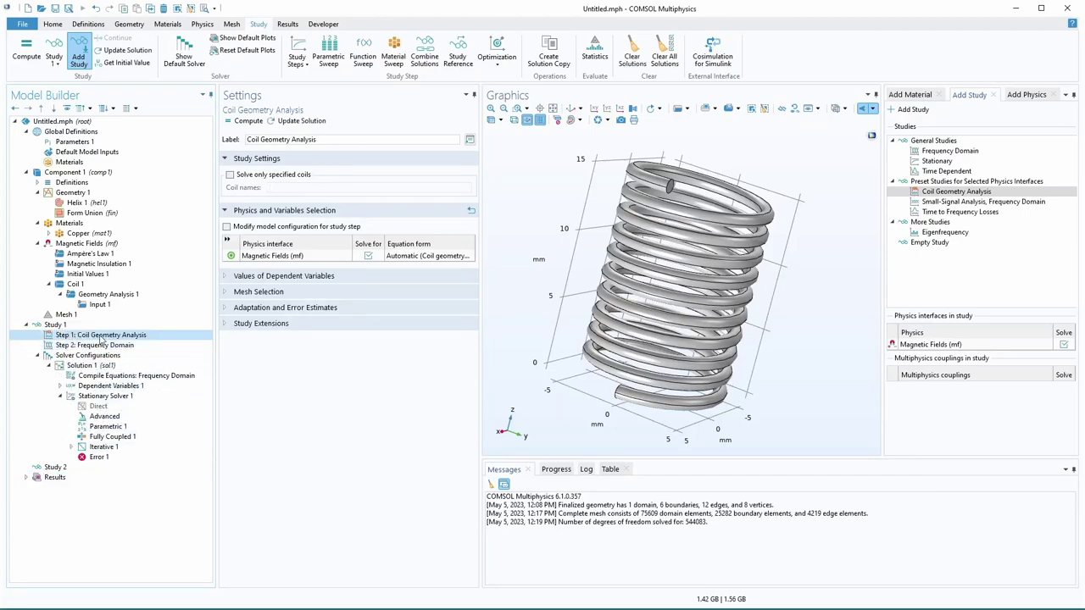
Delete the now-empty Study 2 and view the failed-solve message.
click(56, 469)
right_click(57, 472)
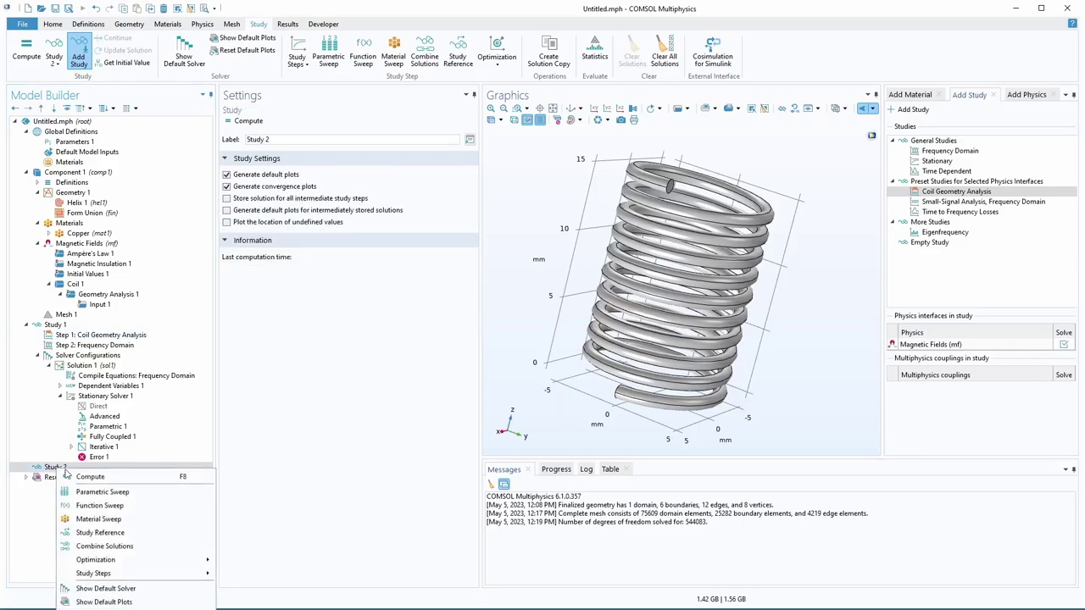
click(52, 470)
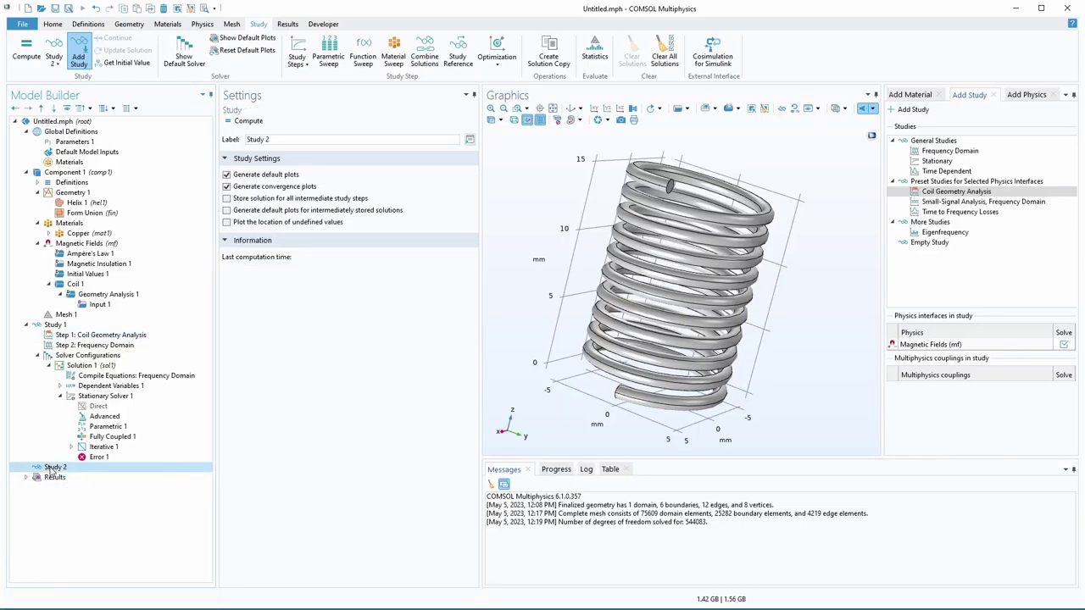
key(Delete)
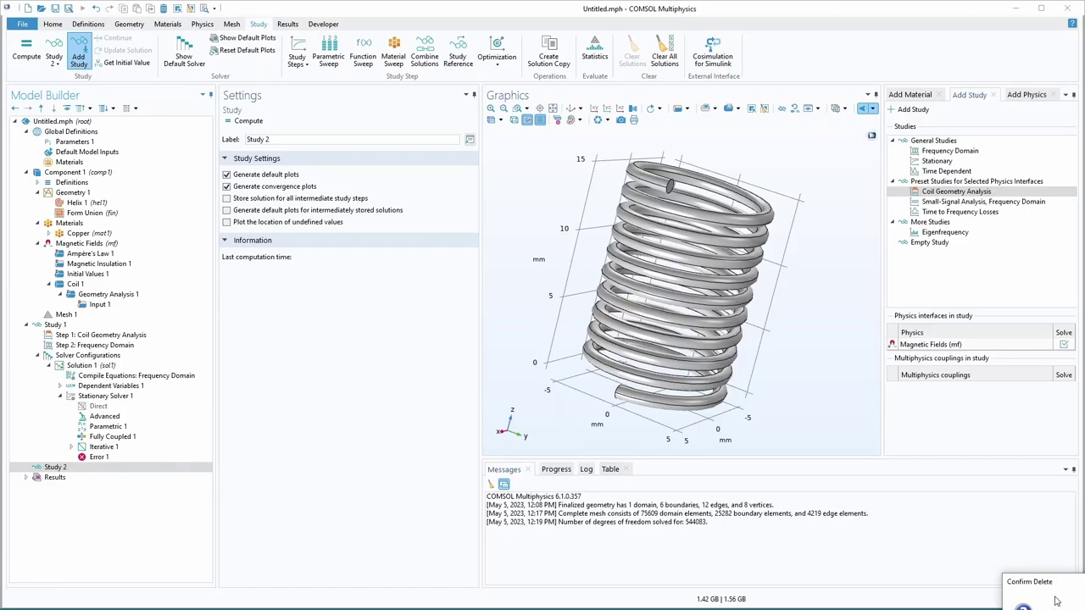
click(1070, 585)
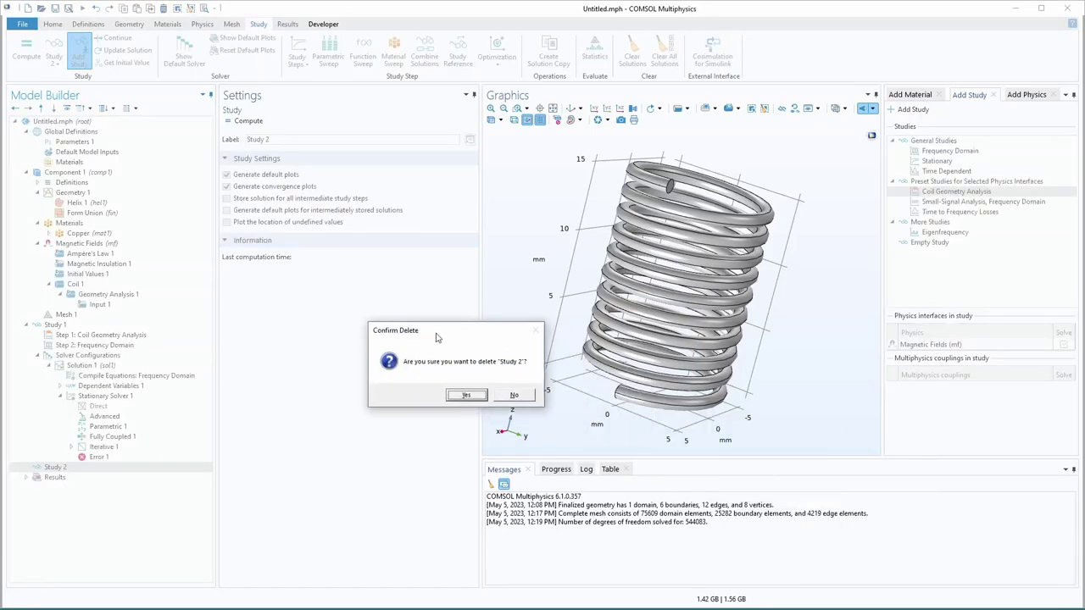
click(455, 387)
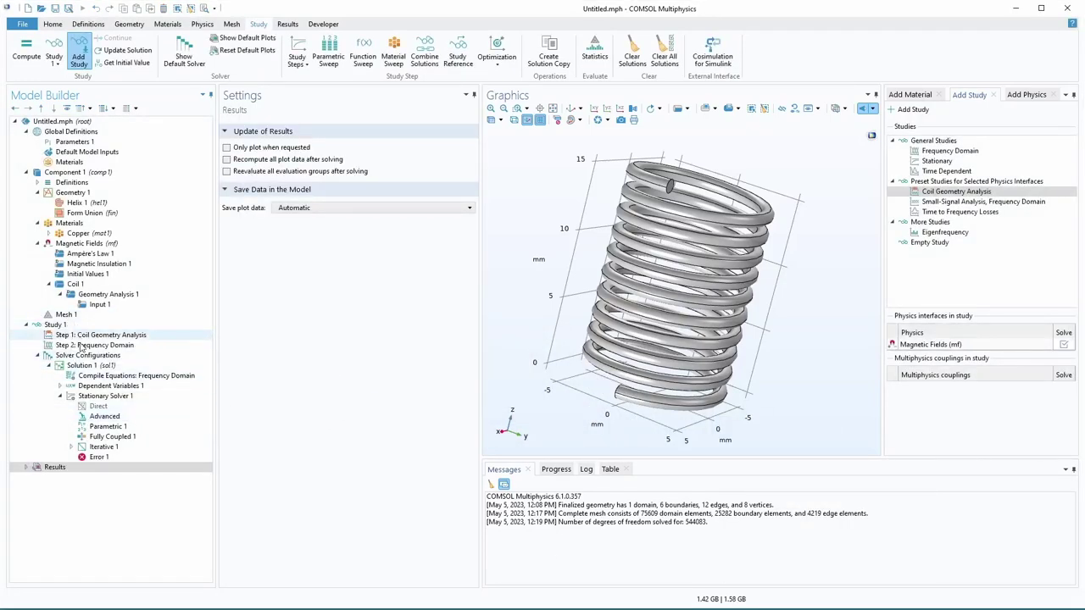
click(95, 457)
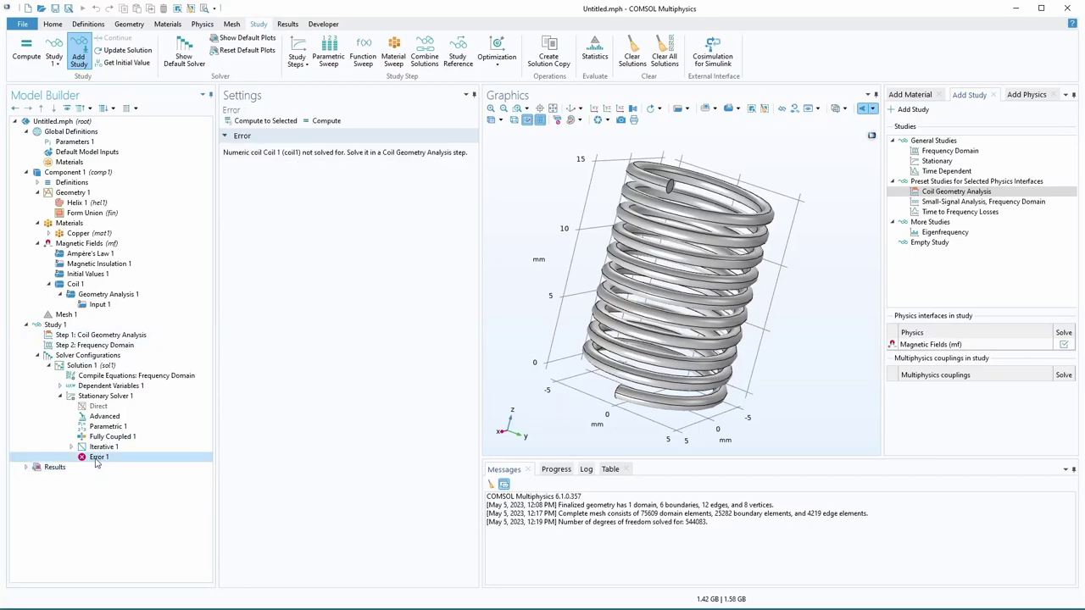
Review Solution 1, the Coil Geometry Analysis and Frequency Domain steps, and Stationary Solver 1's log.
click(84, 366)
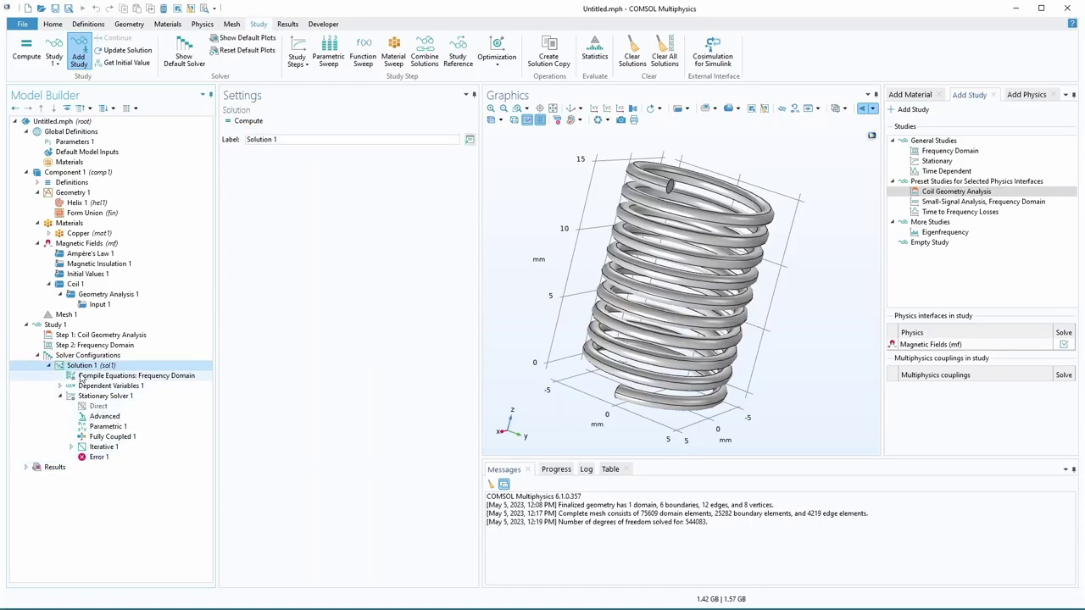
click(92, 337)
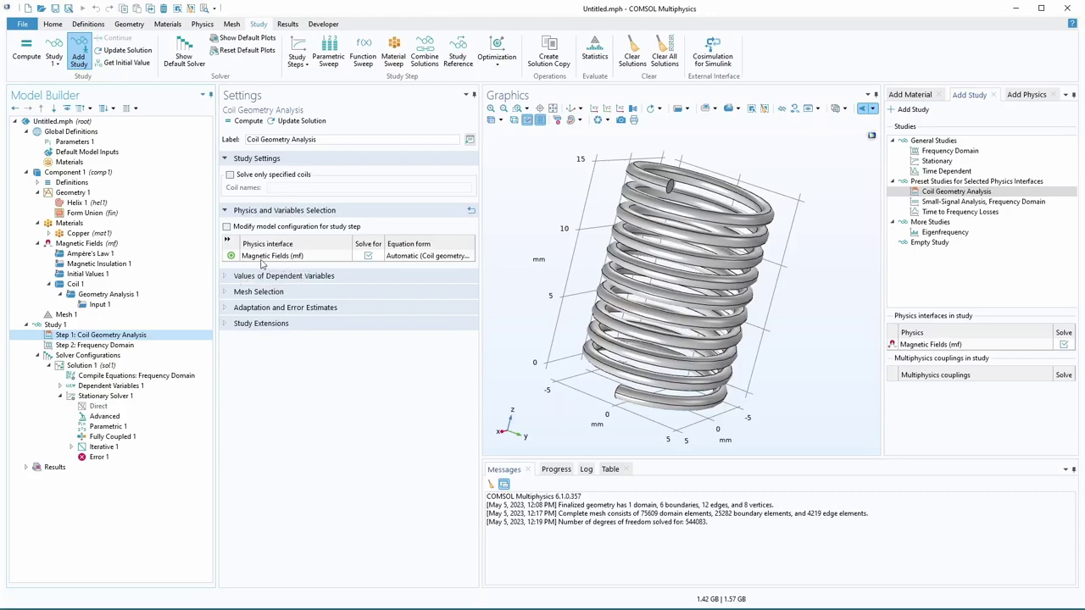
click(111, 346)
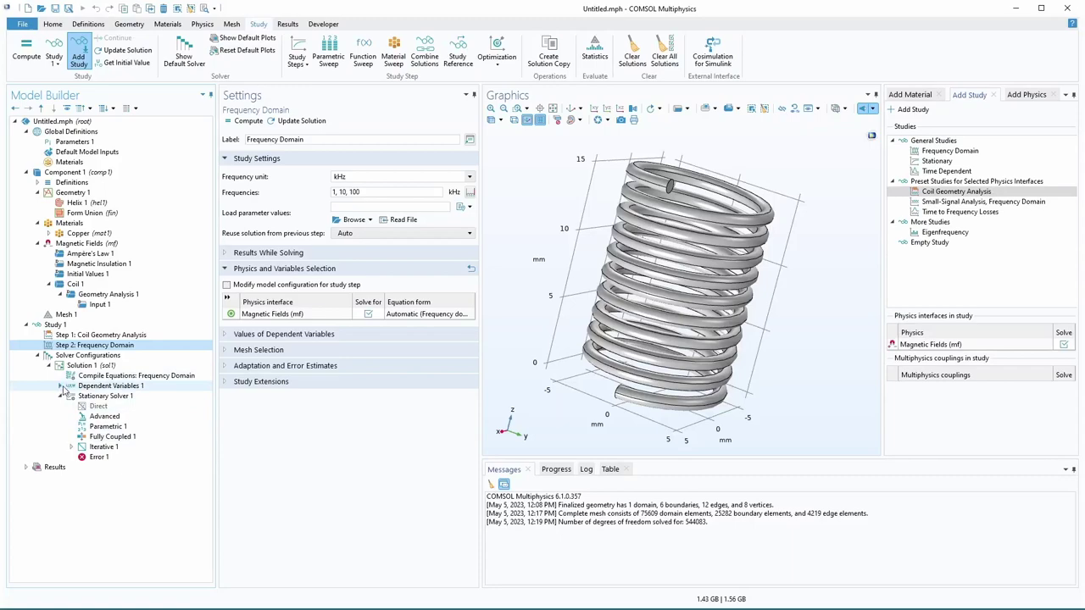
click(94, 396)
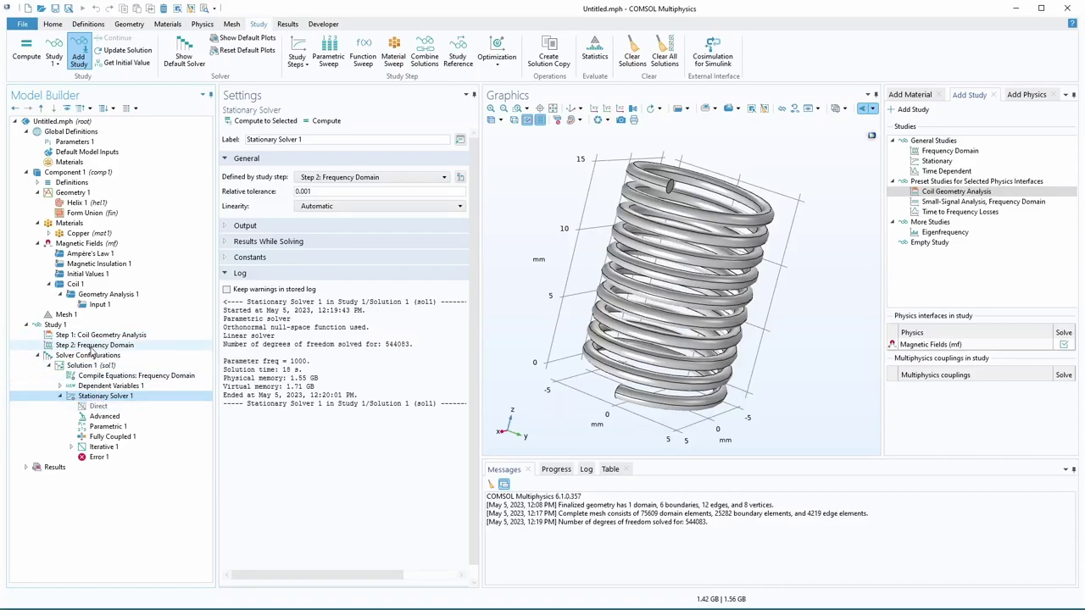
Inspect the direct and iterative solver nodes and keep Fully Coupled 1's linear solver iterative.
click(99, 407)
click(103, 447)
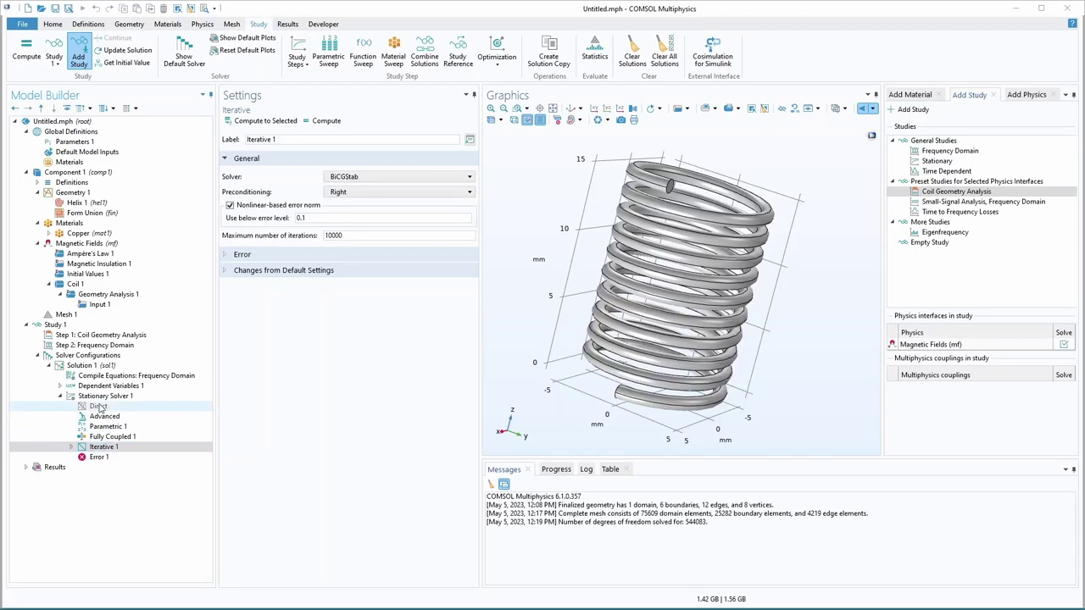
right_click(106, 449)
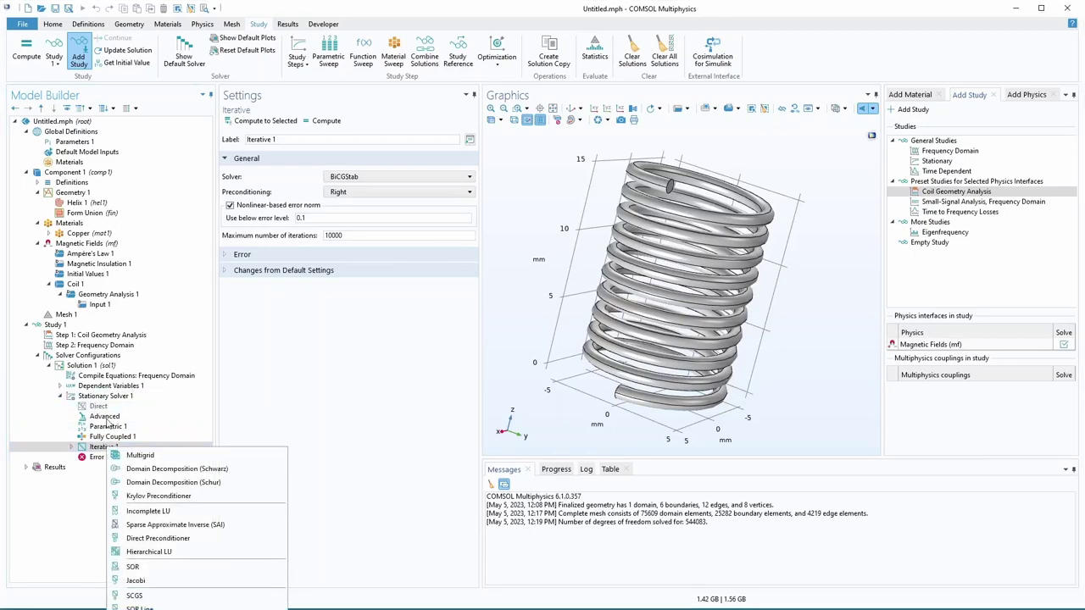
right_click(99, 406)
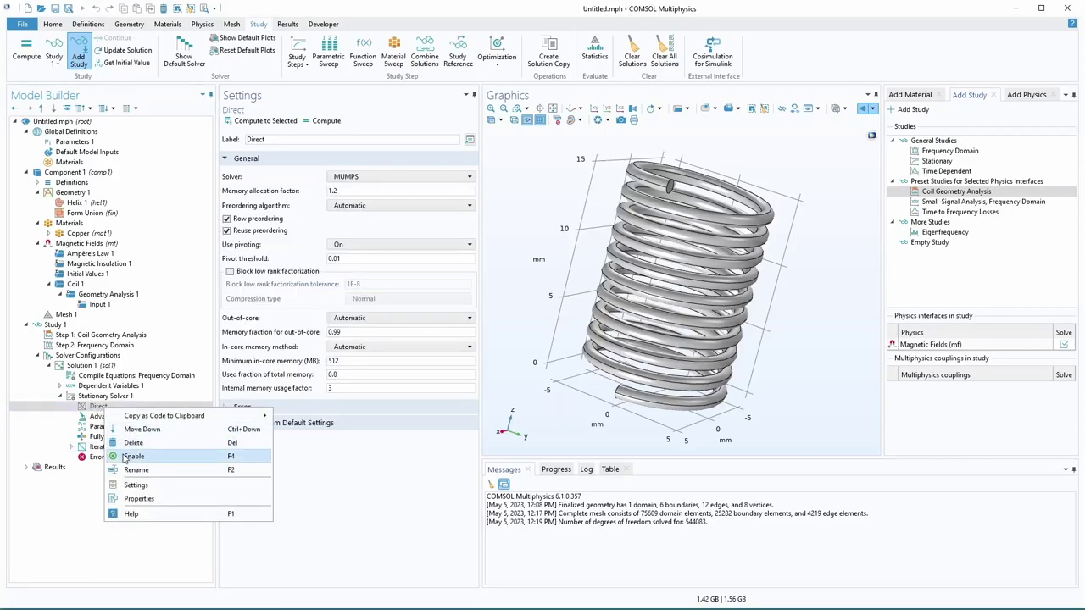
click(94, 447)
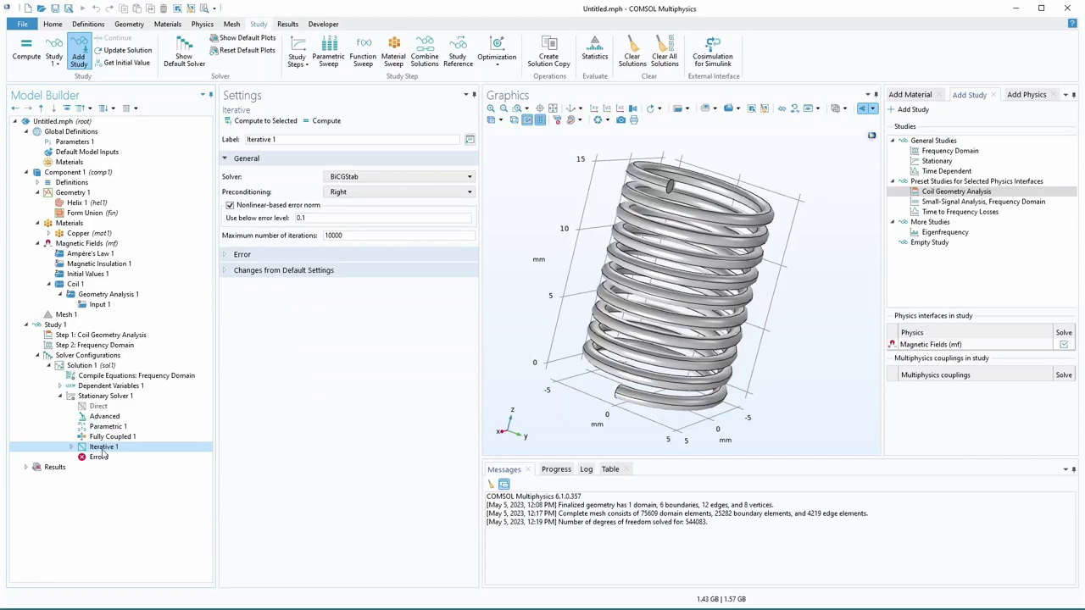
click(112, 437)
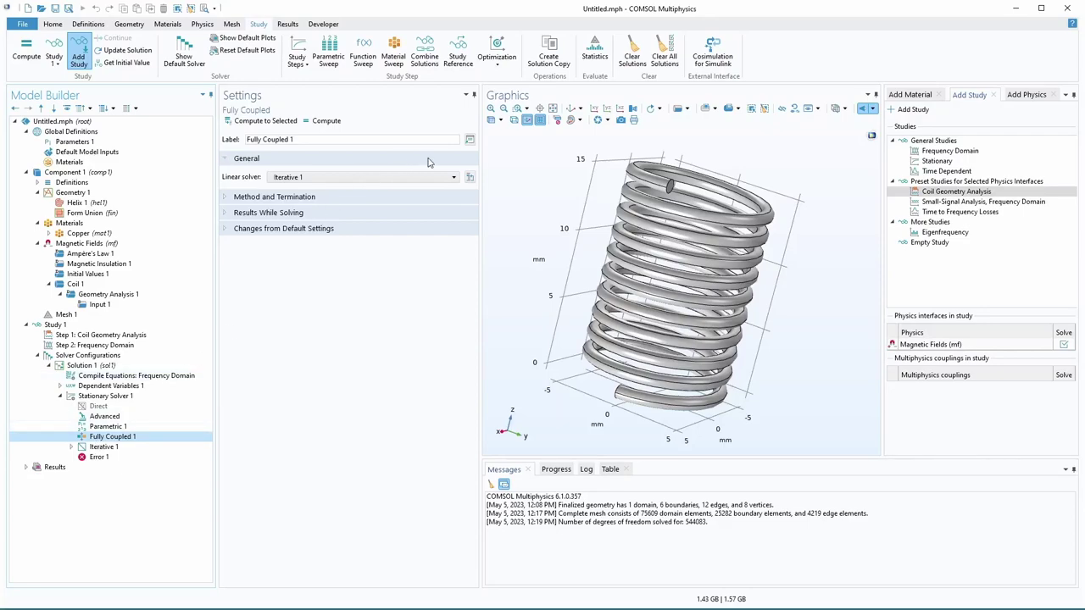
click(302, 180)
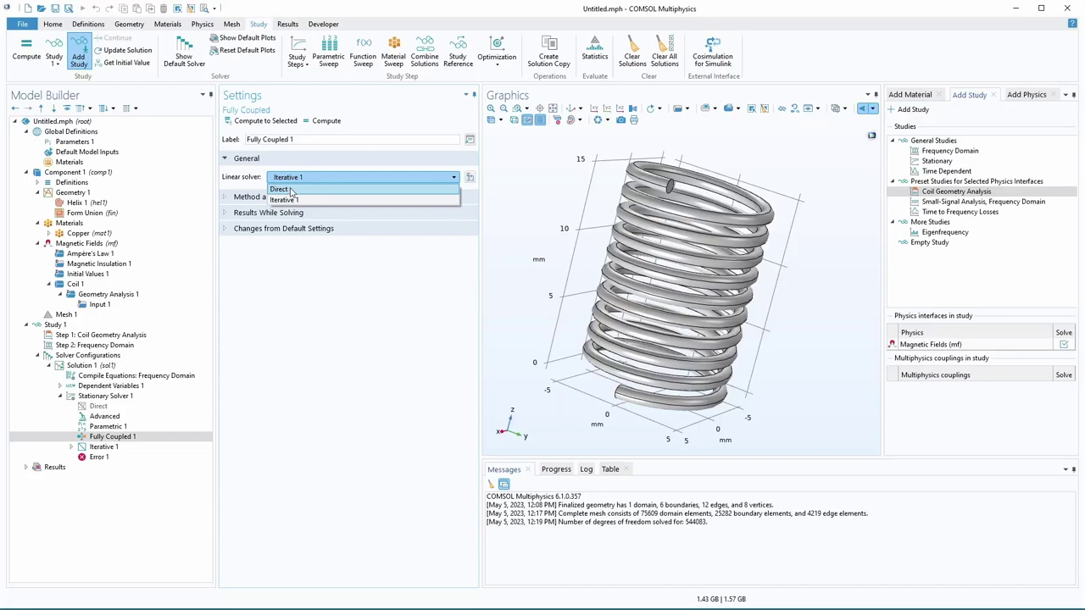
click(259, 402)
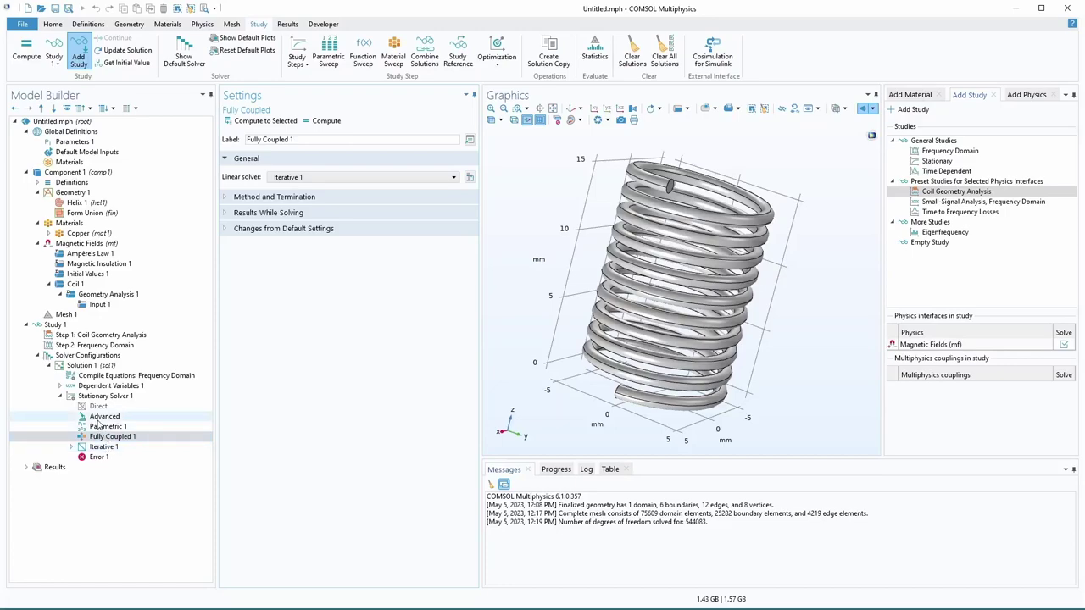
Confirm Iterative 1 keeps BiCGStab as its solver method.
click(103, 447)
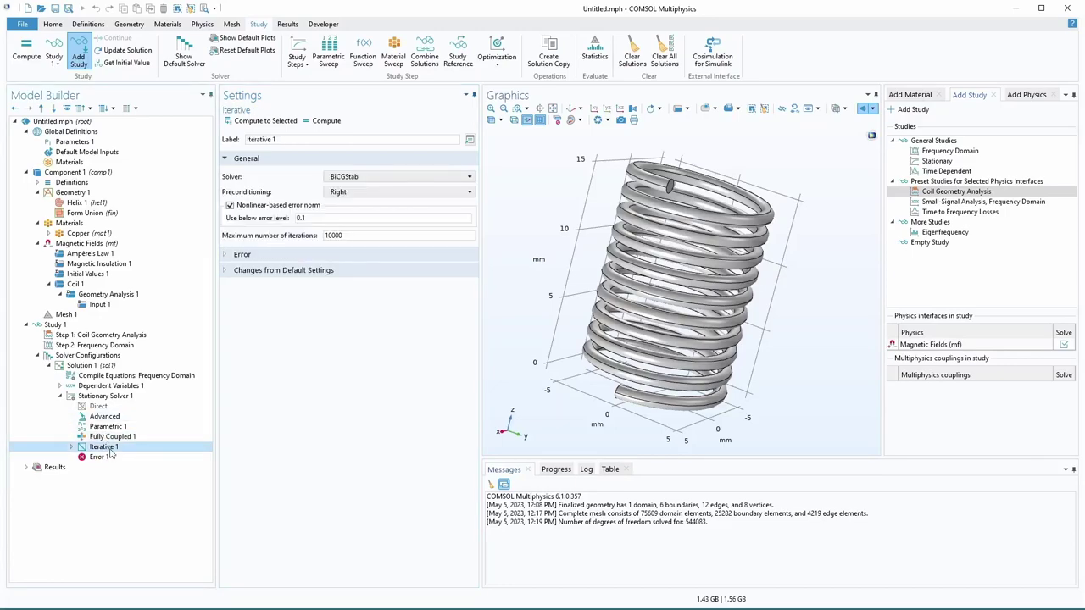
click(413, 181)
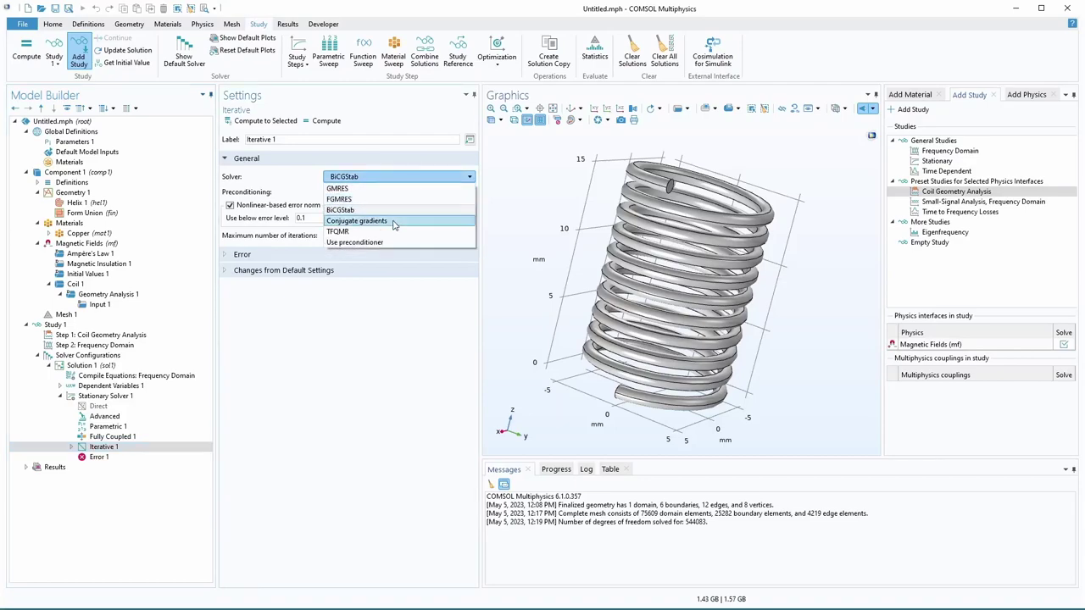
click(352, 294)
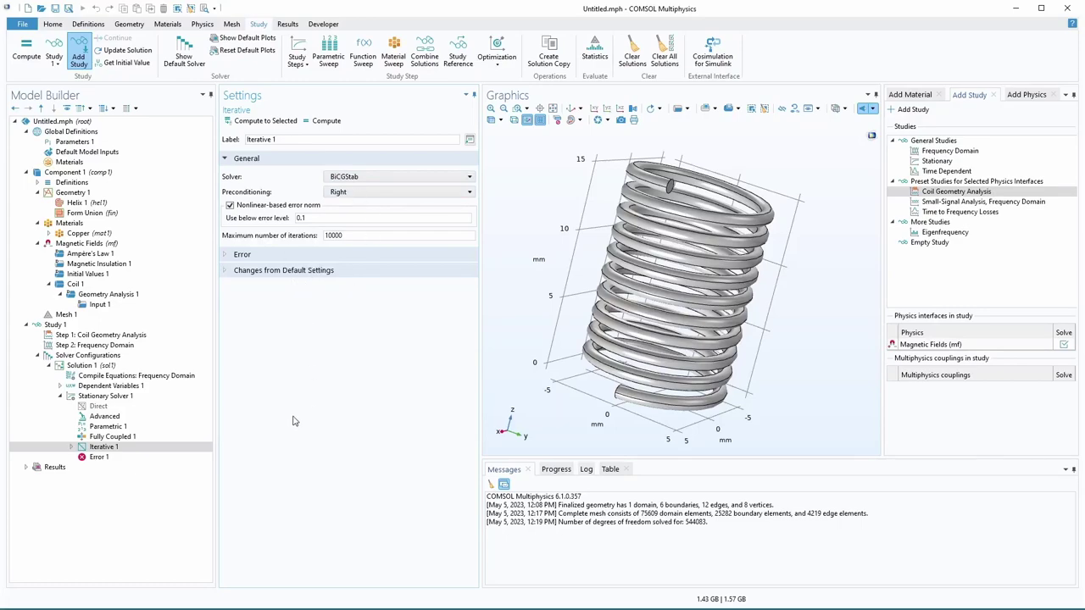
Compute Study 1 and note the 128 s solution time.
right_click(55, 326)
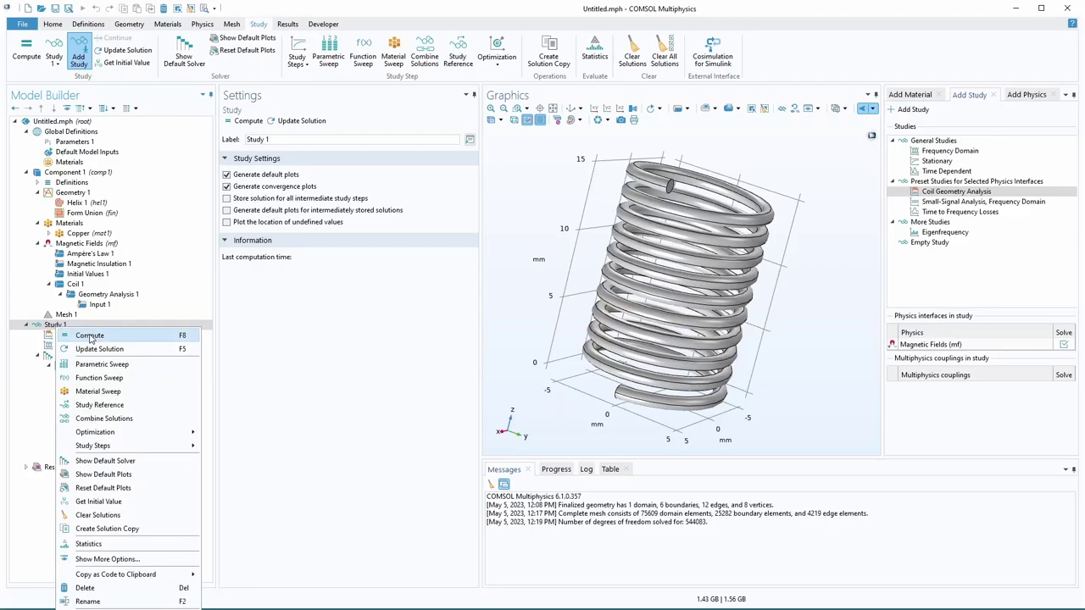
click(89, 337)
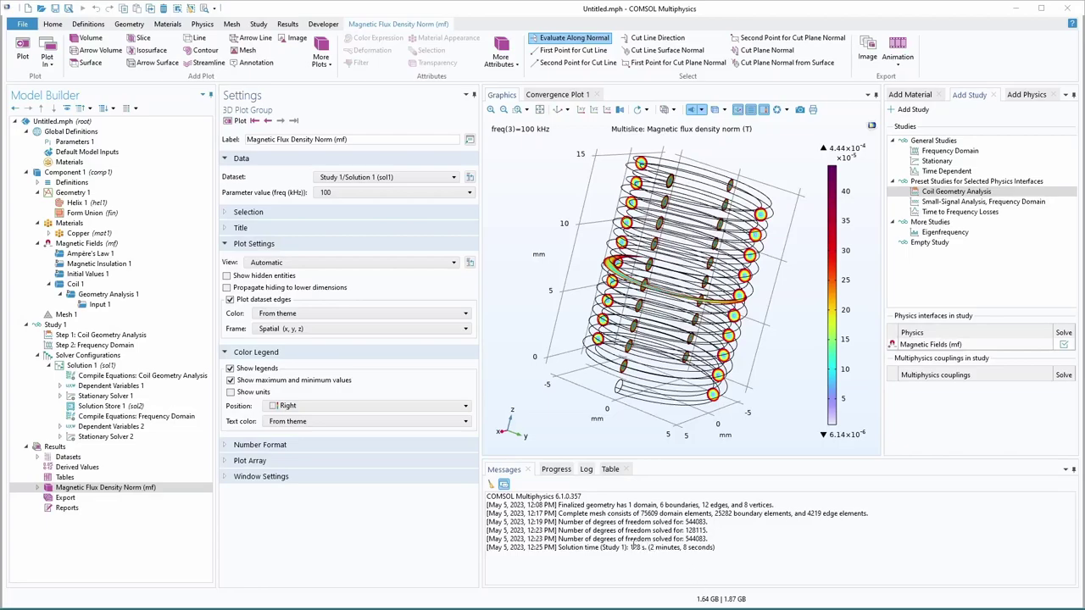
drag(631, 546, 713, 548)
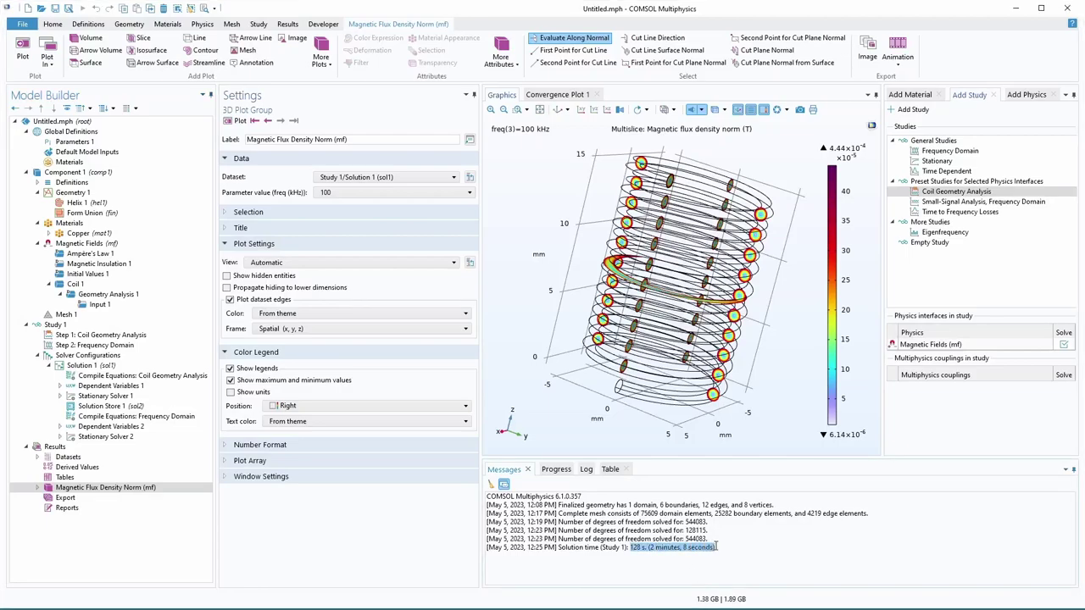
Check the Progress, Log and Results output, then view Convergence Plot 1.
click(549, 472)
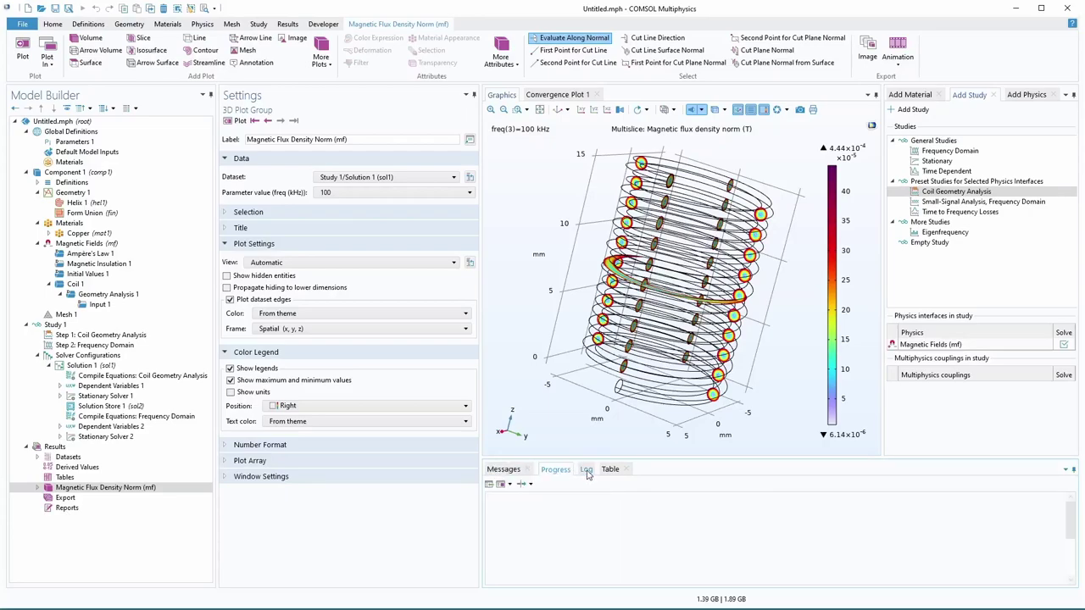
click(585, 471)
click(611, 472)
click(505, 472)
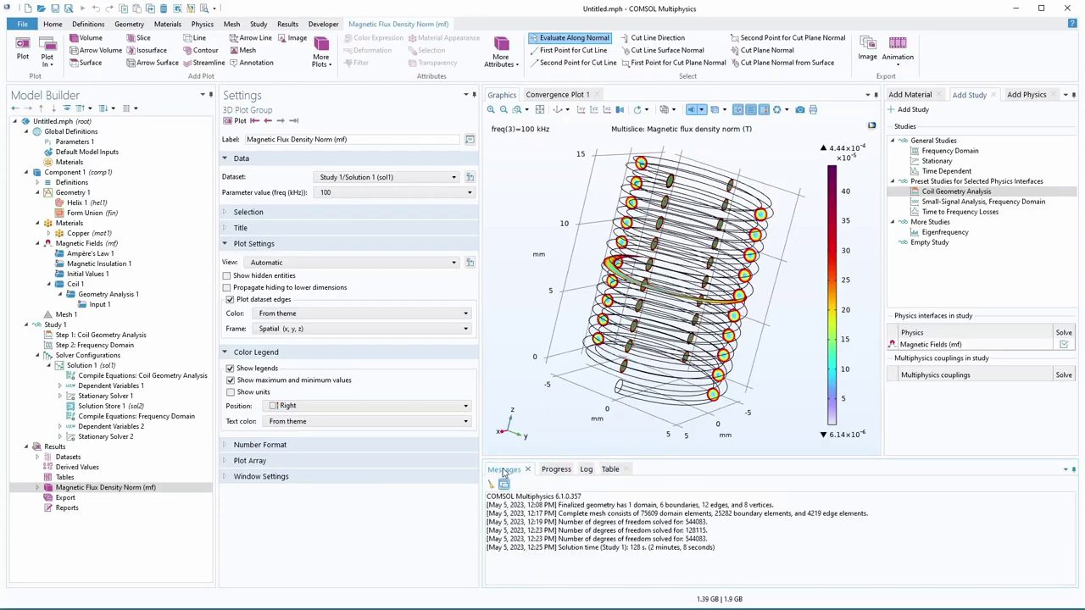
click(543, 97)
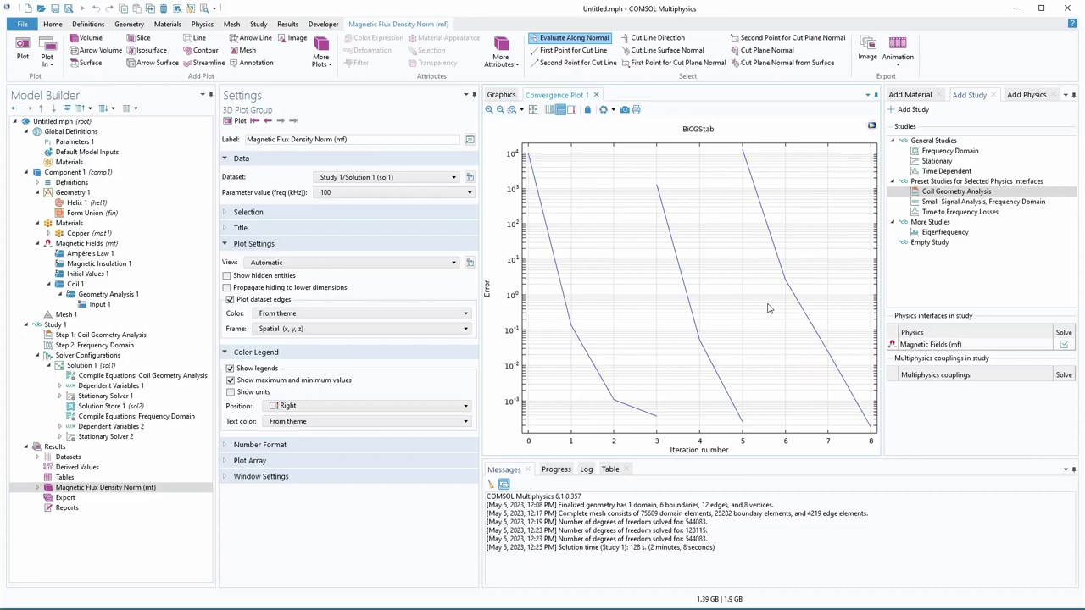
Bring the 100 kHz multislice magnetic flux density norm plot back in front.
click(500, 95)
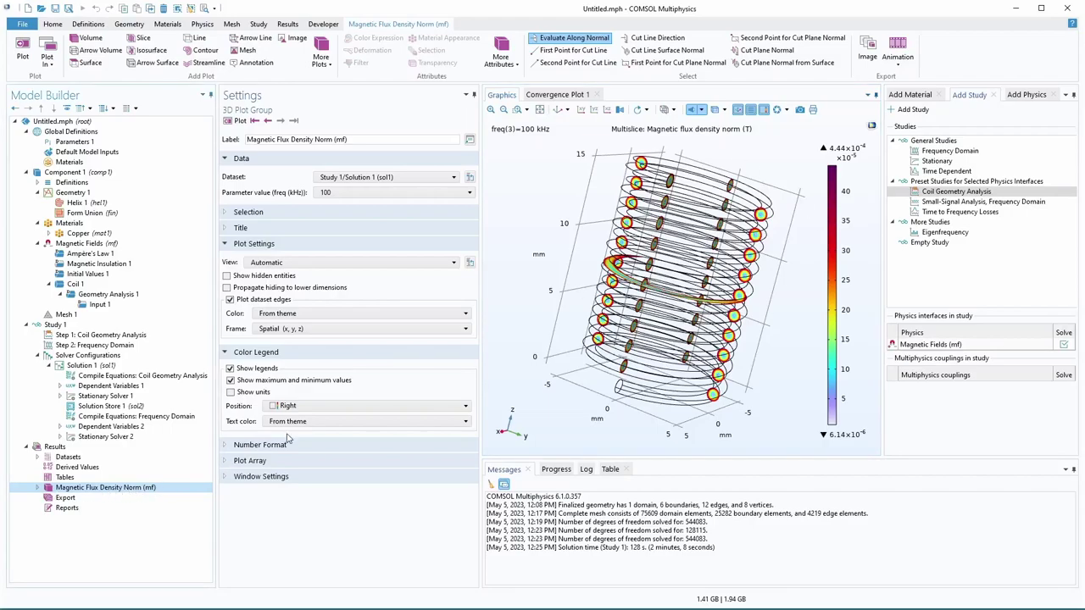
Add Evaluation Group 1 under Results with a Global Evaluation in it.
right_click(53, 447)
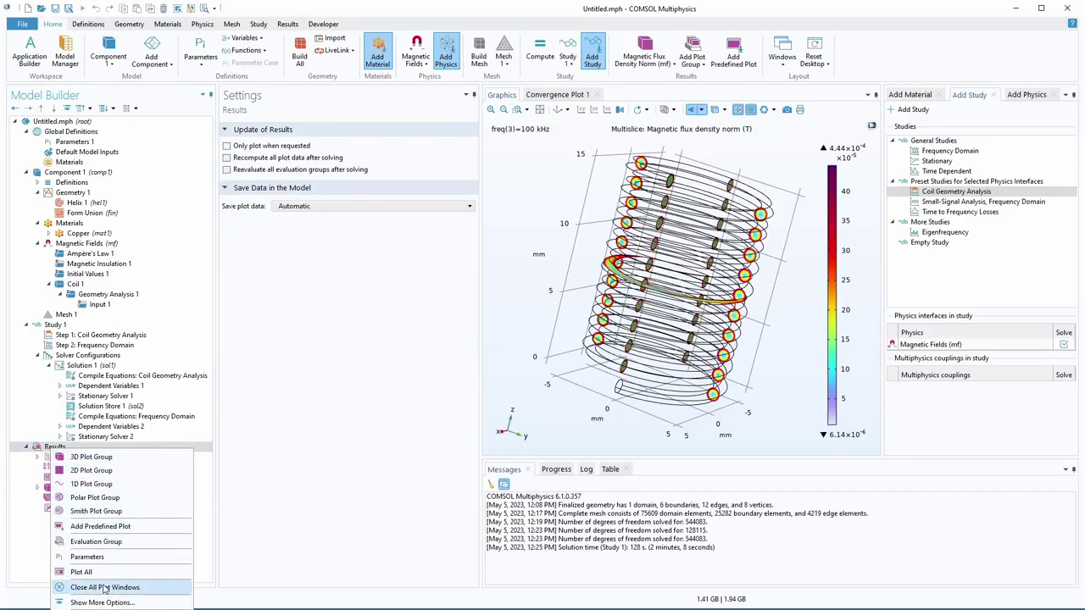
click(101, 543)
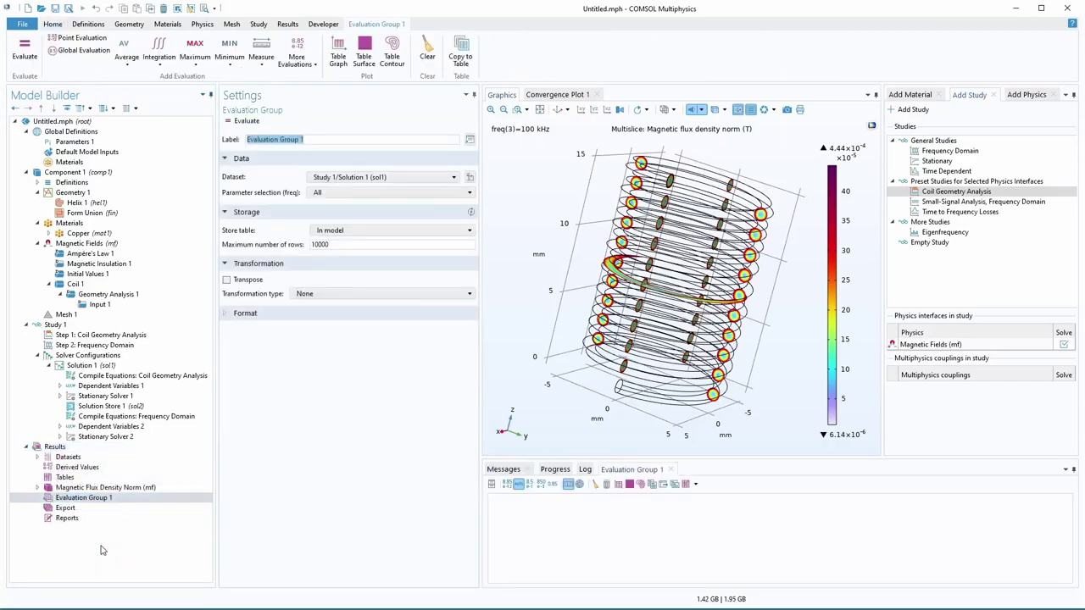
right_click(75, 499)
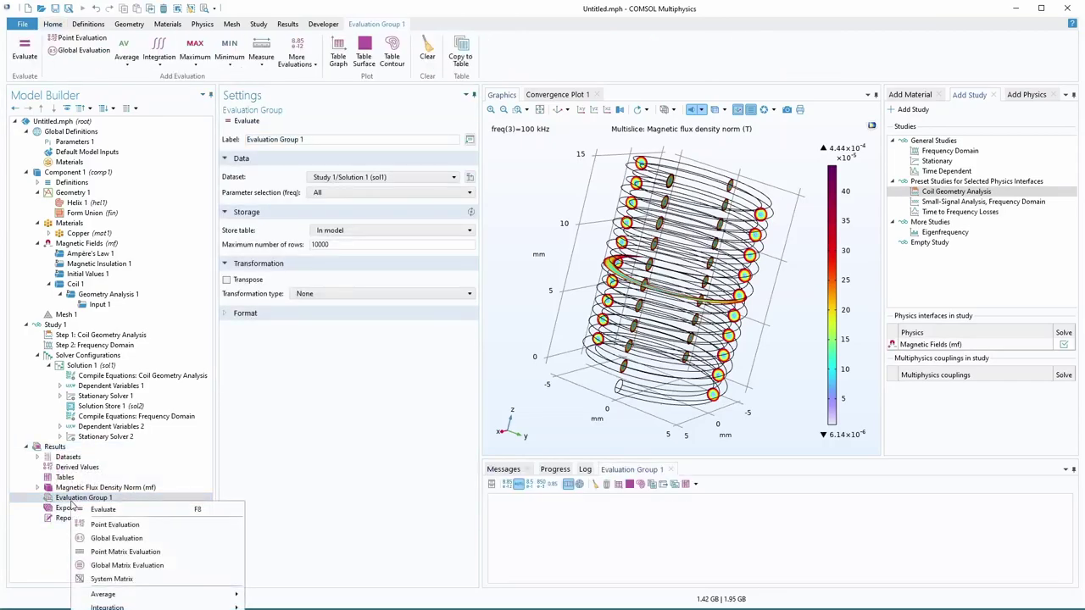
click(119, 539)
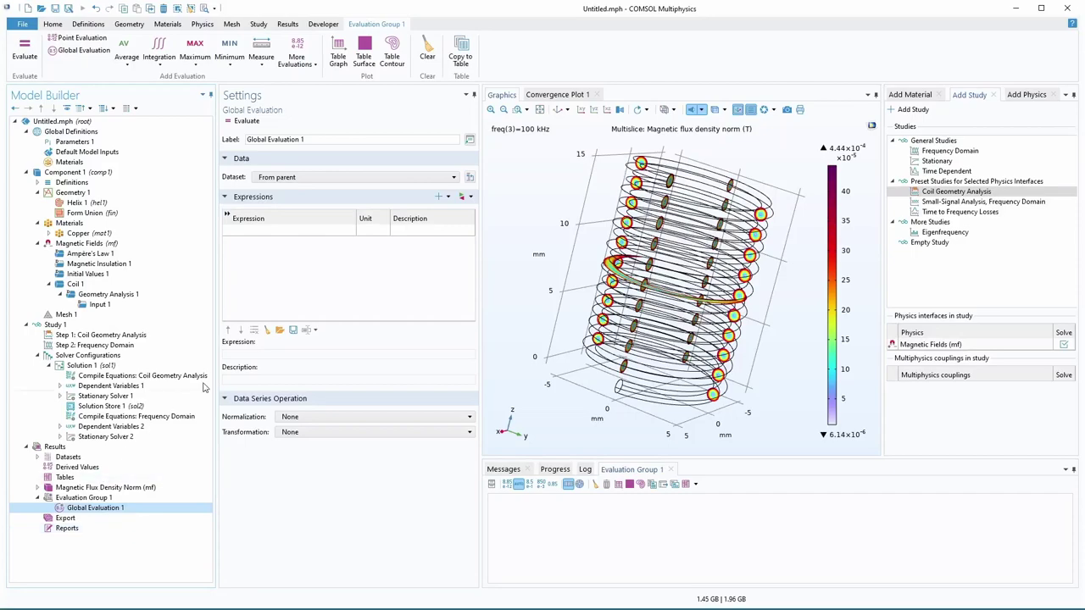
Build the expression imag(mf.VCoil_1/mf.ICoil_1)/(2*pi*freq) using the coil voltage and current variables.
click(280, 232)
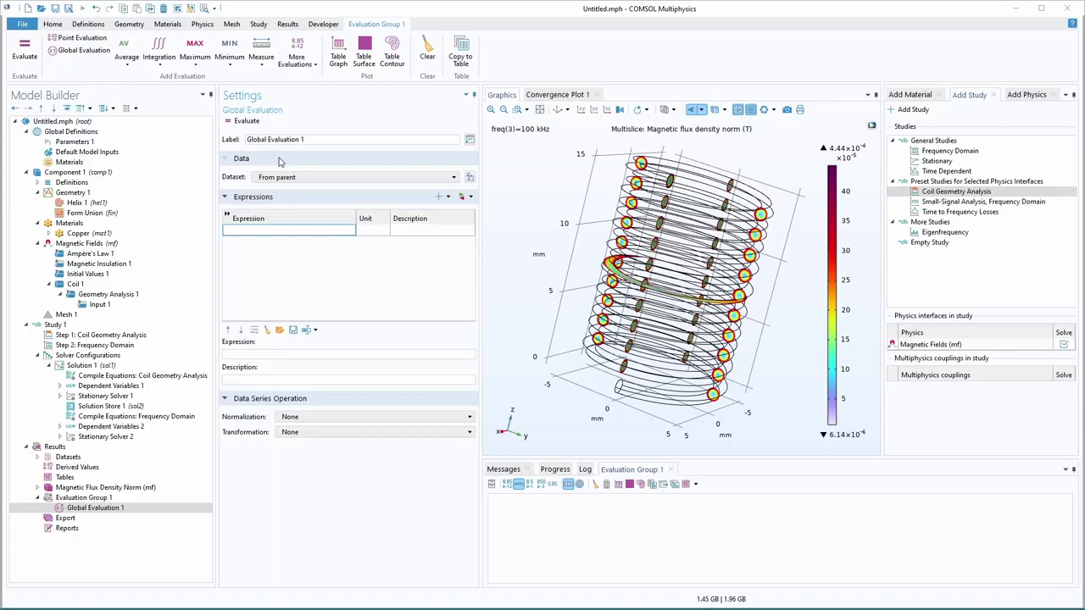
click(254, 228)
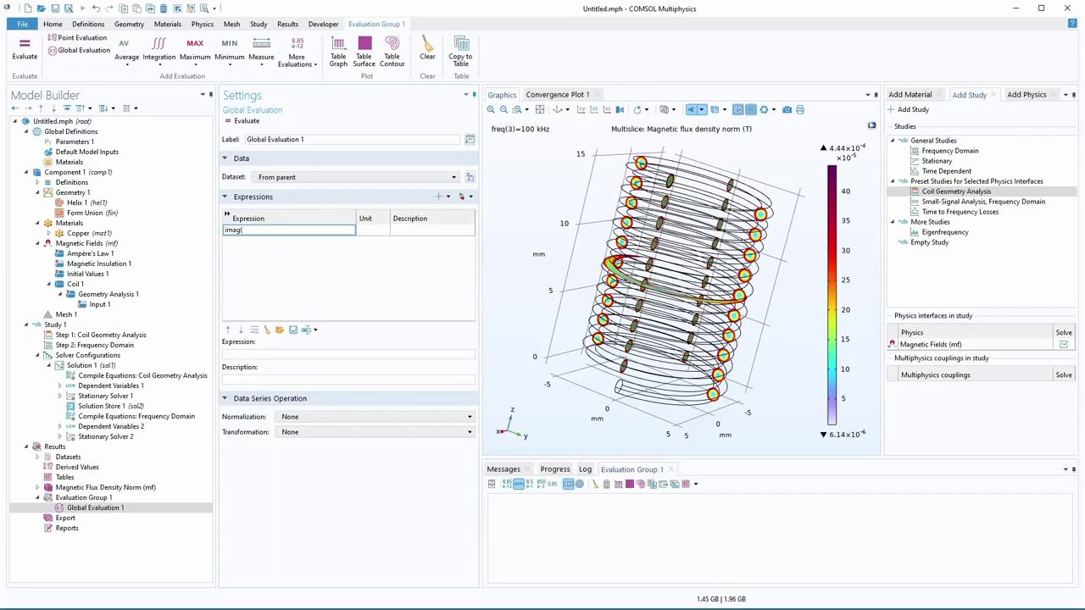
key(ctrl+space)
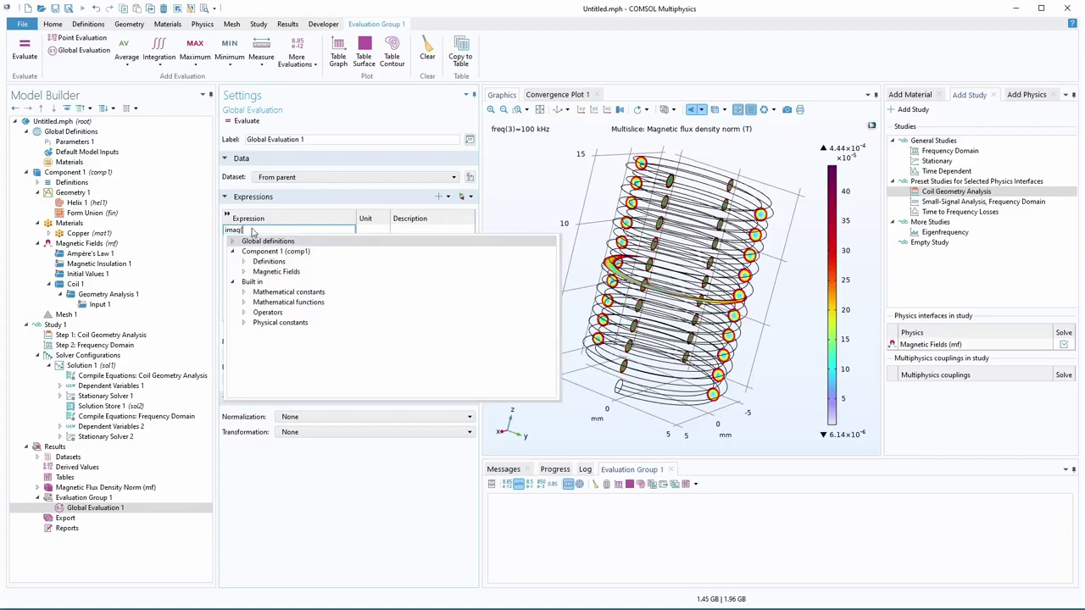
click(243, 272)
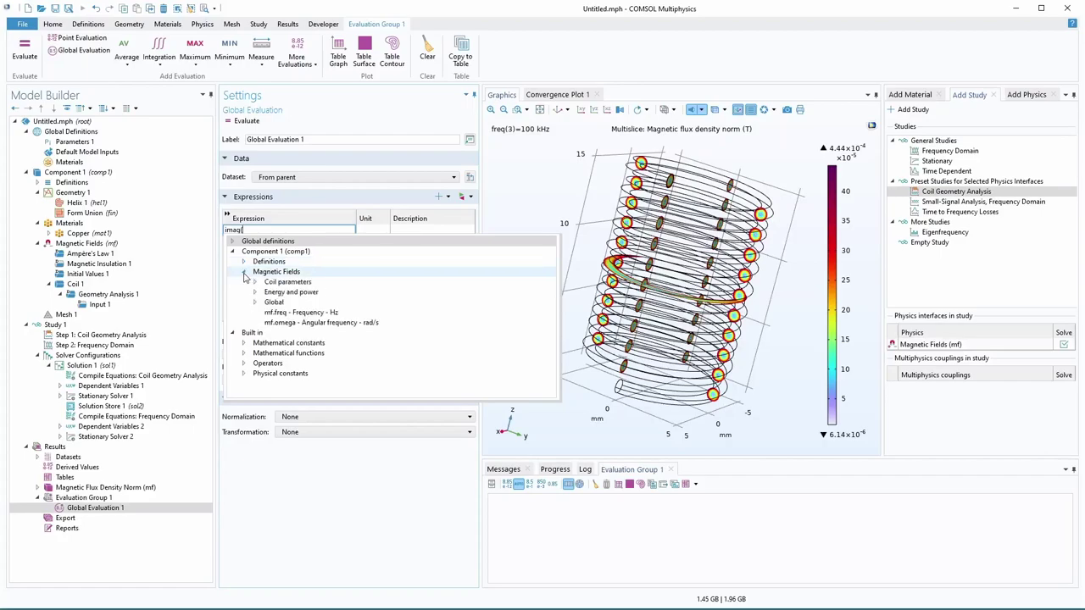
click(255, 283)
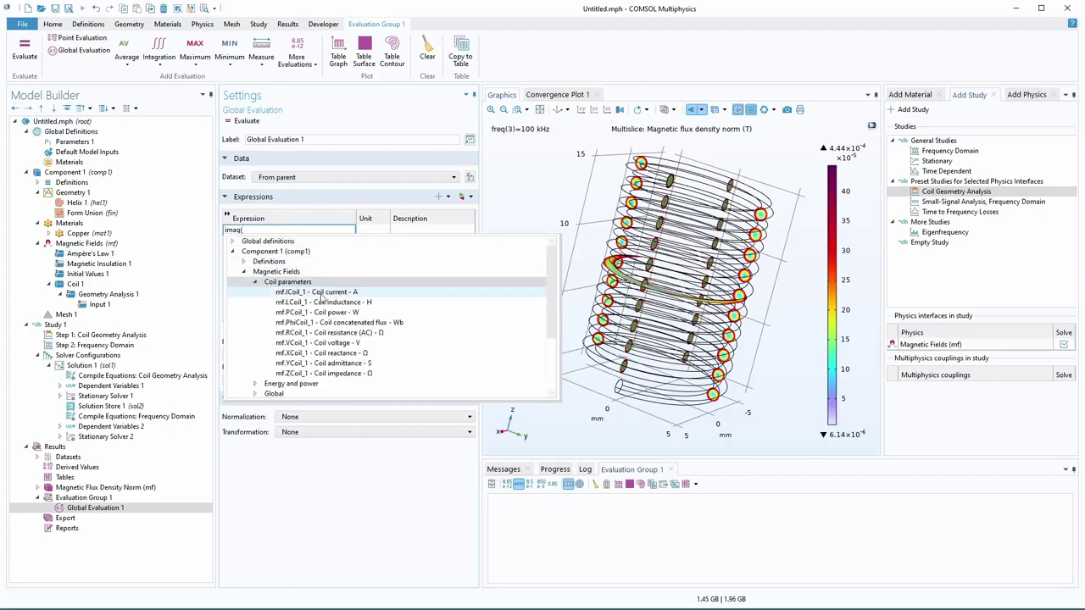
click(318, 343)
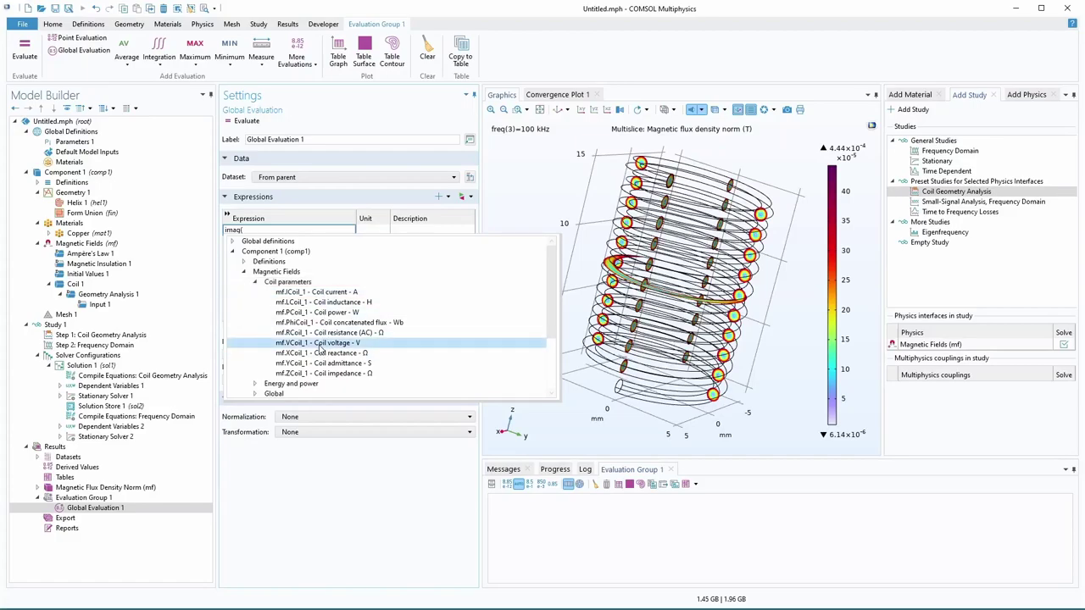
double_click(319, 344)
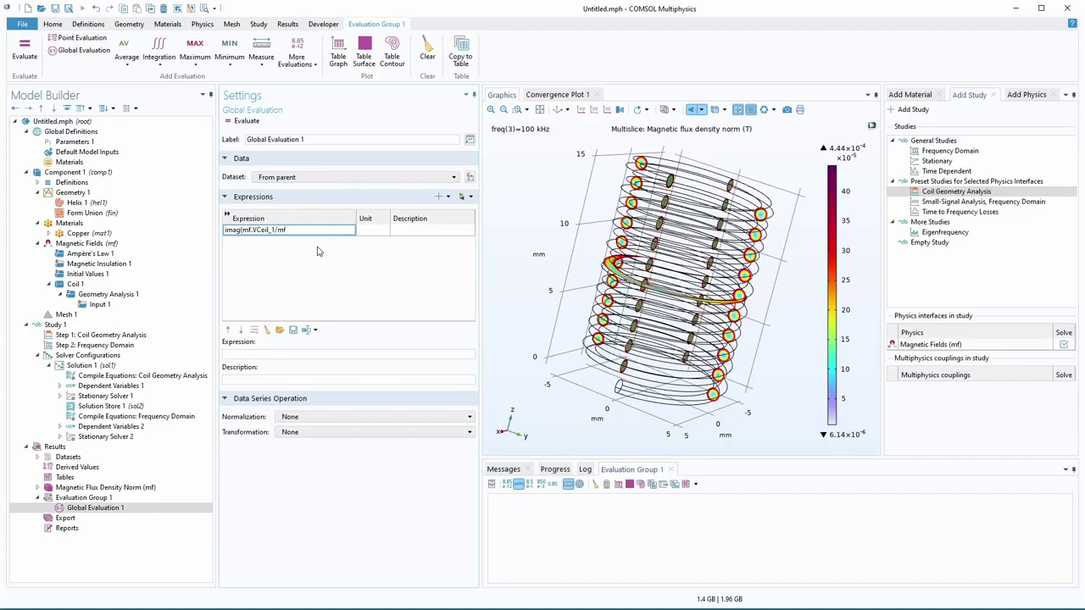
text(/mf.I)
key(ctrl+space)
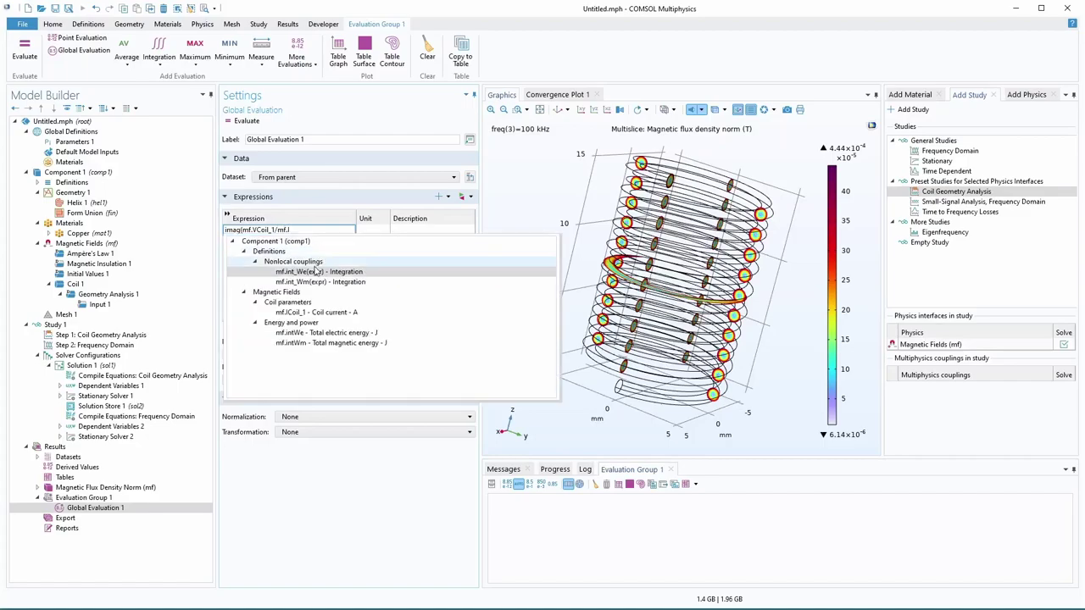
double_click(313, 313)
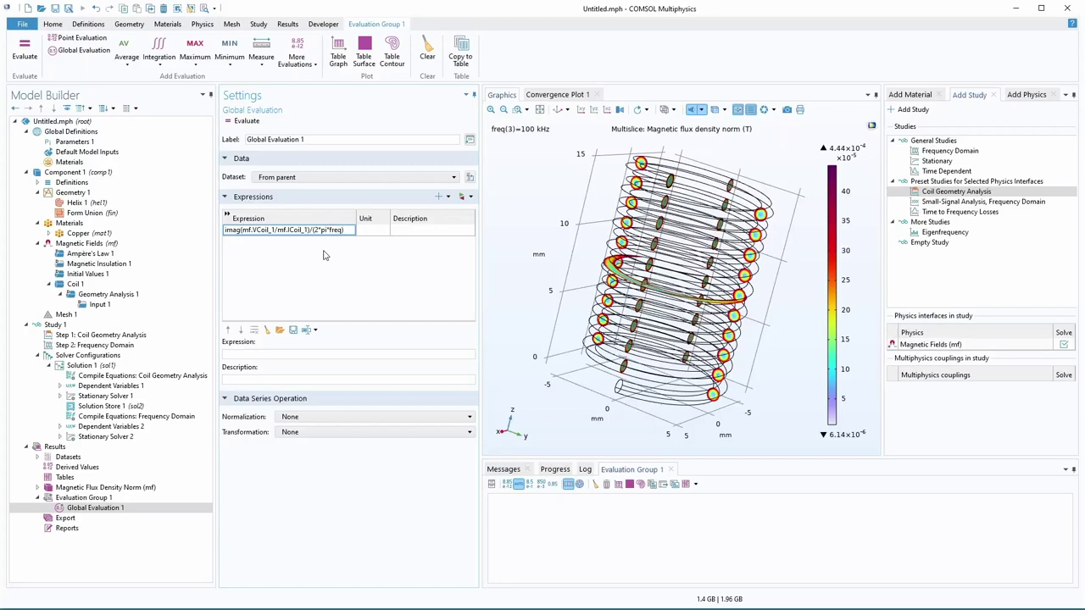
Give the expression unit H and description 'Coil Inductance'.
key(Tab)
text(H)
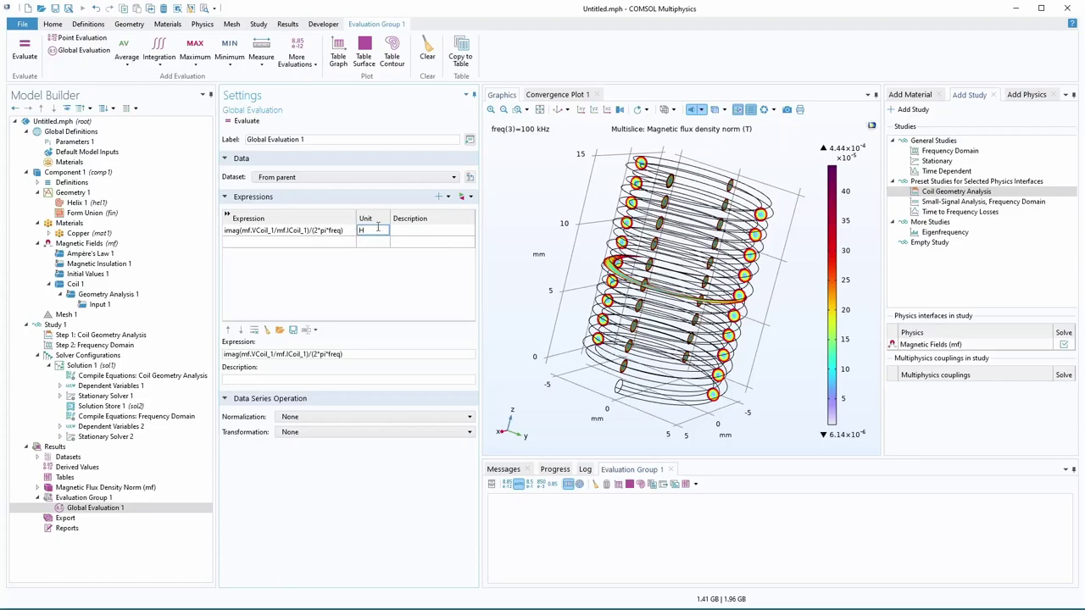
click(417, 232)
text(Coil Inductanc)
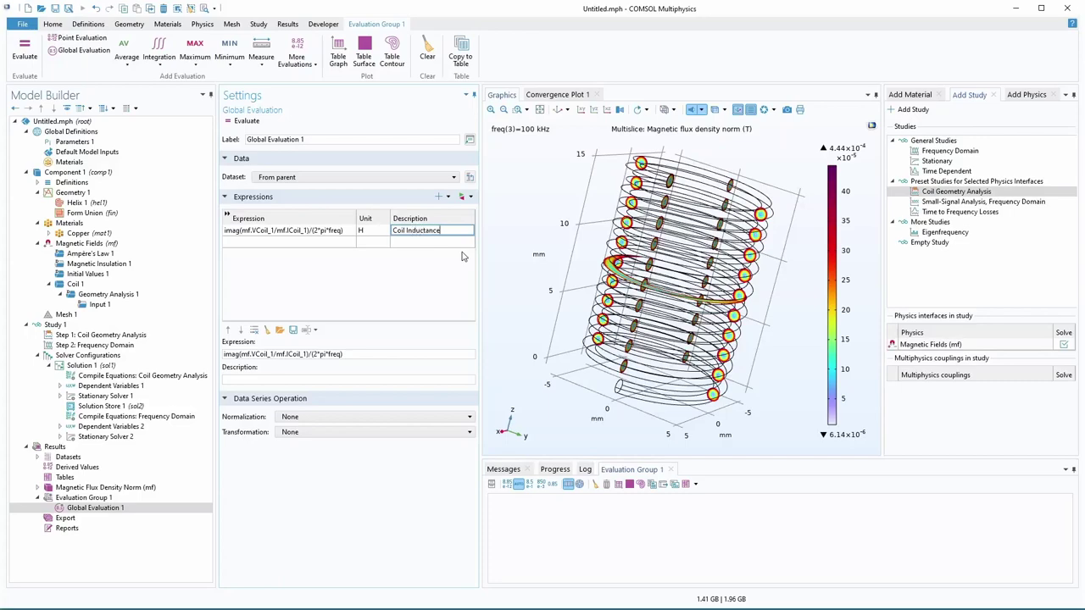
text(e)
key(Return)
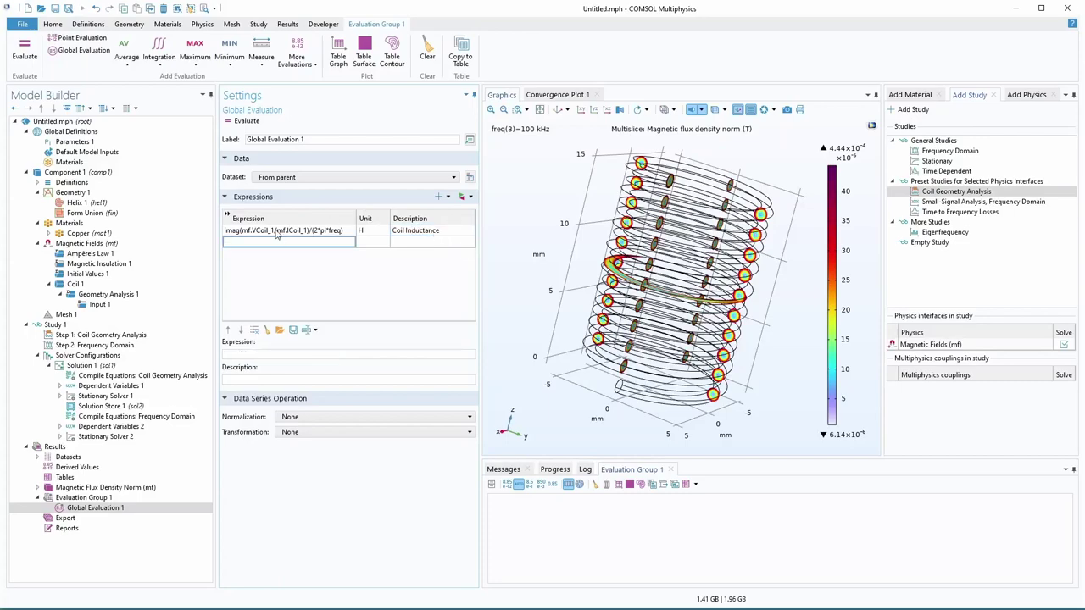
Evaluate coil inductance, switching the result unit to pH and then nH.
click(240, 122)
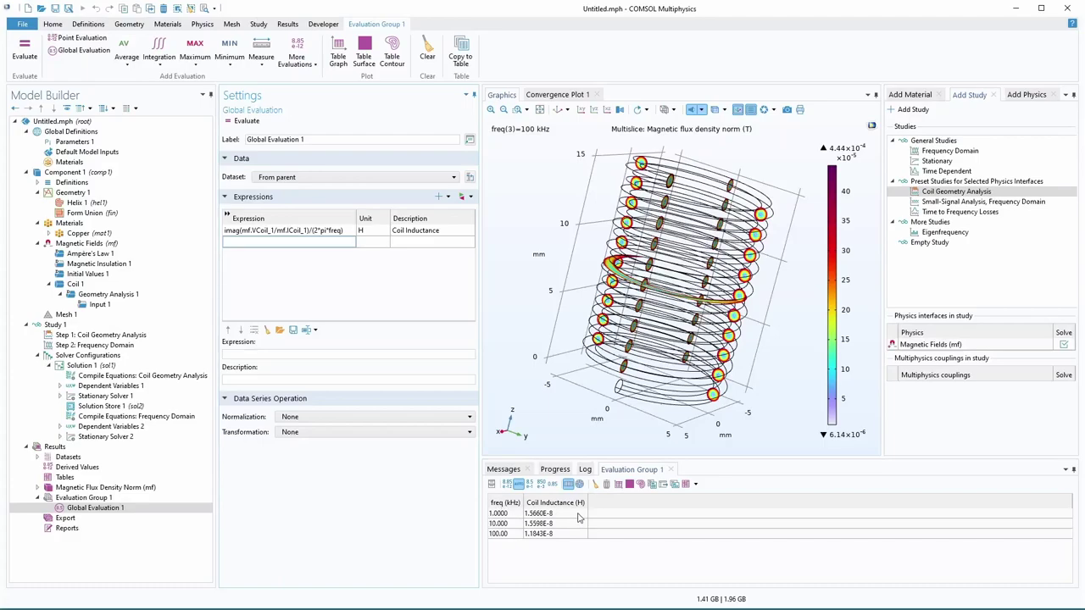
click(364, 231)
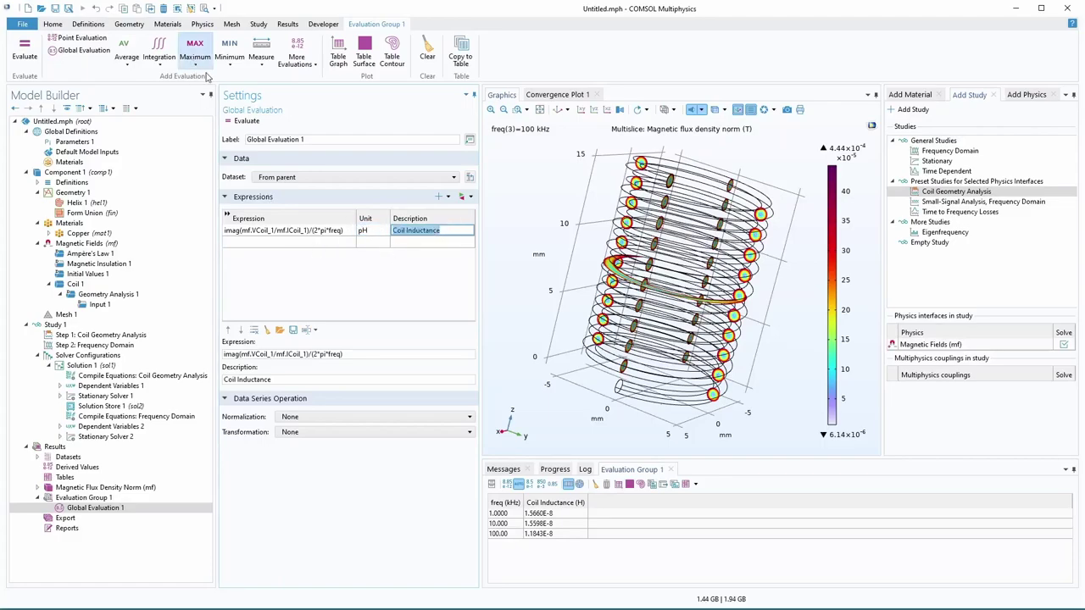
click(247, 120)
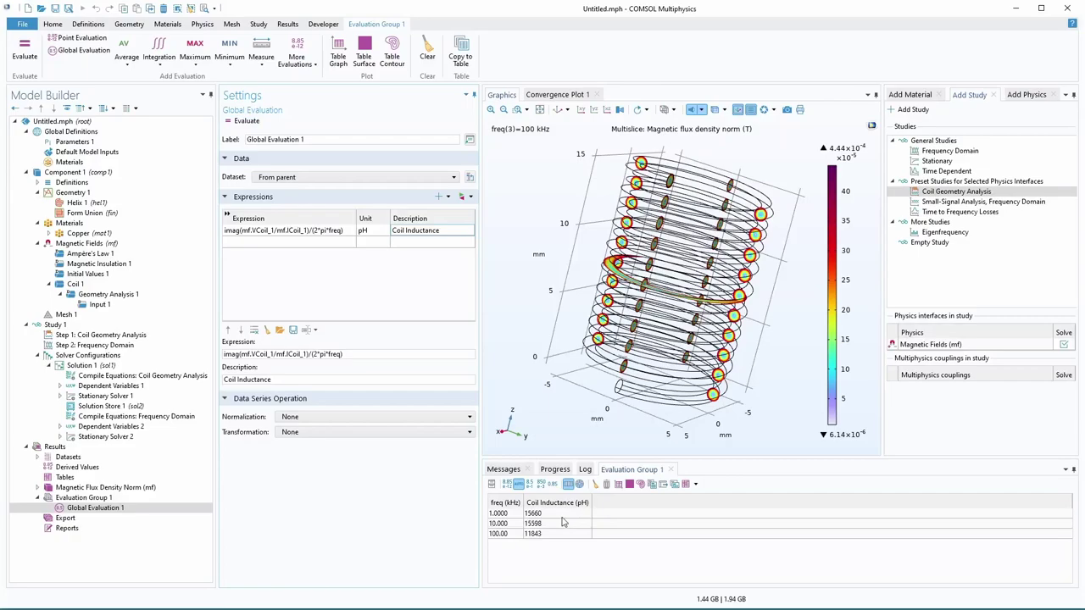
click(363, 230)
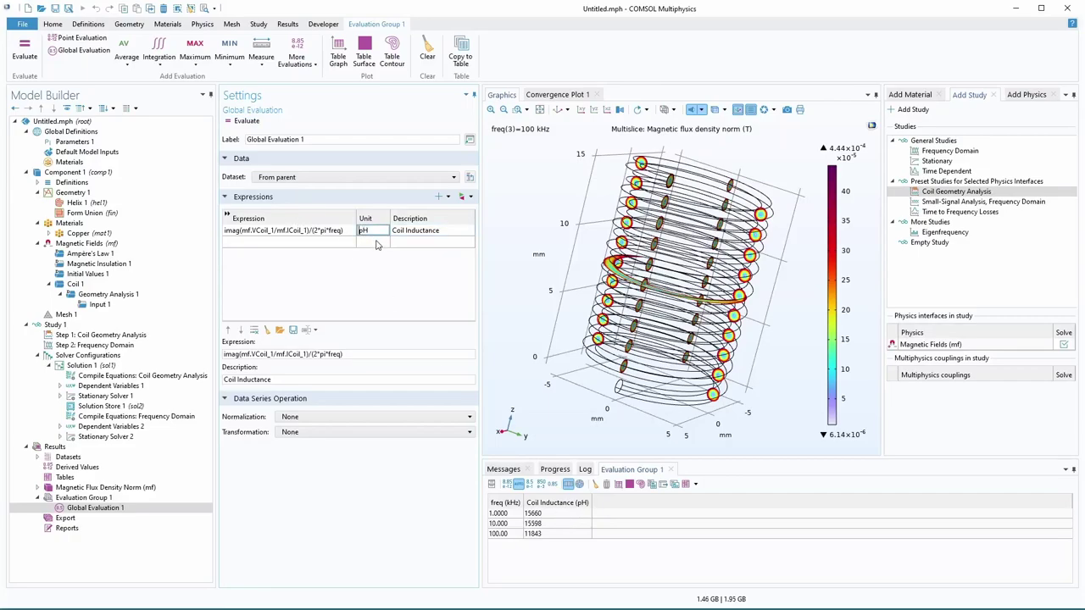
click(247, 120)
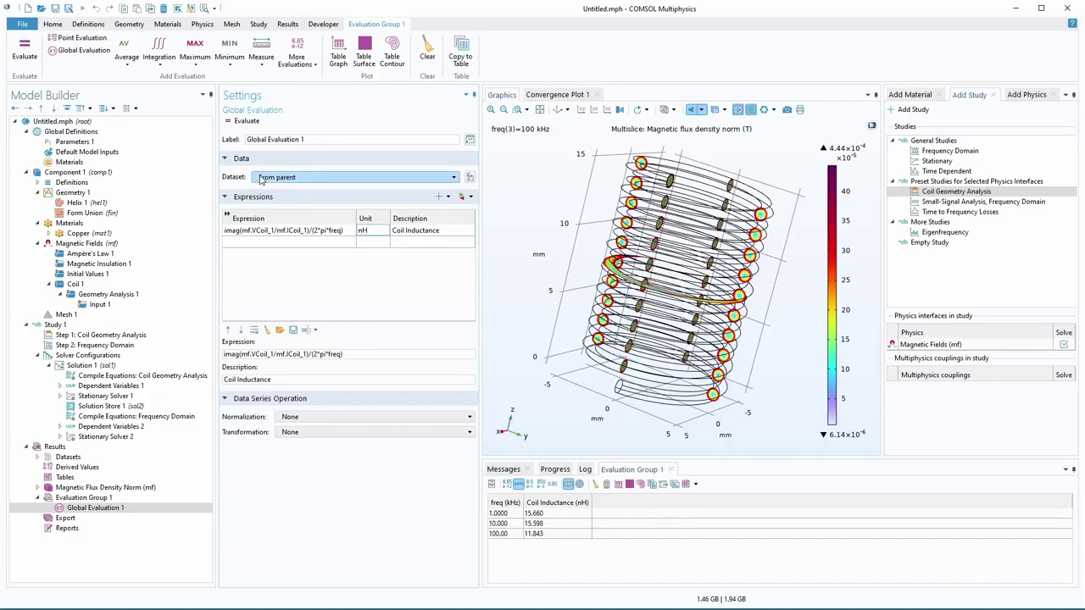
Re-evaluate Evaluation Group 1 with frequencies as columns: 15.660, 15.598, 11.843 nH.
click(88, 500)
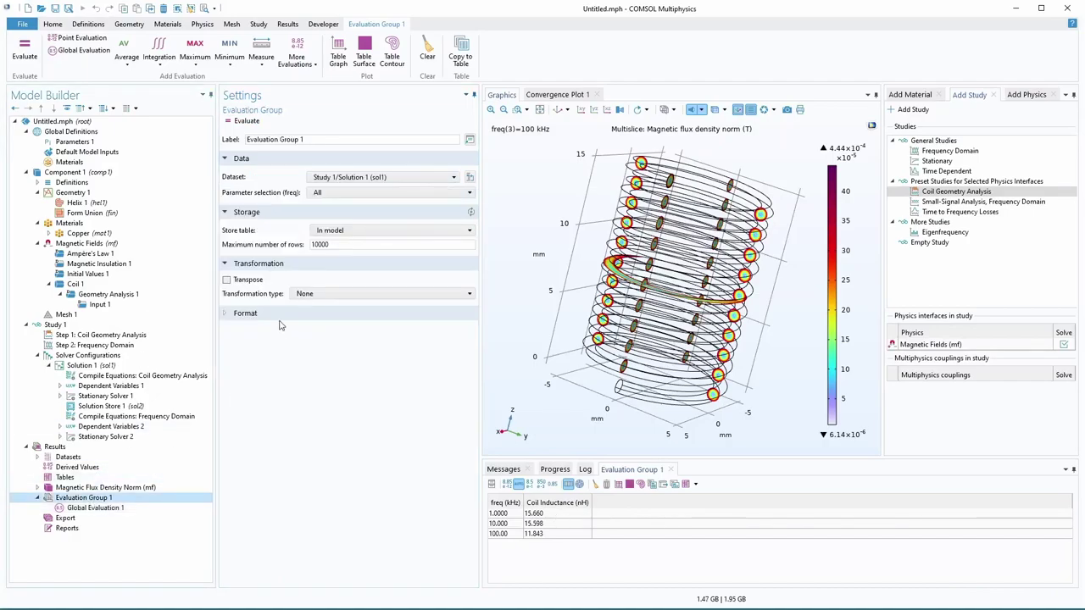
click(245, 121)
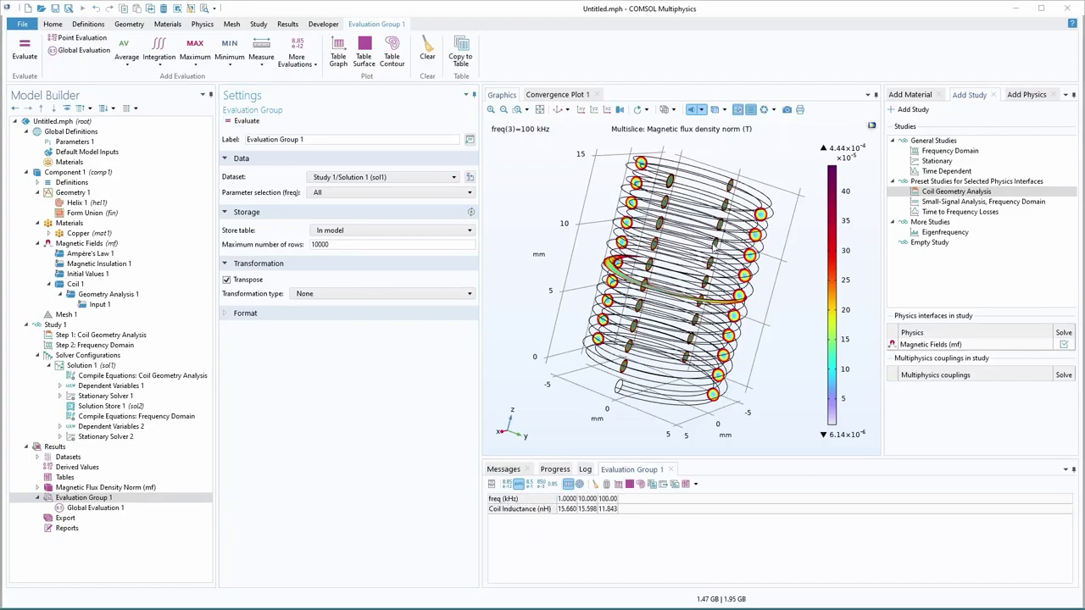
scroll(760, 285, up, 8)
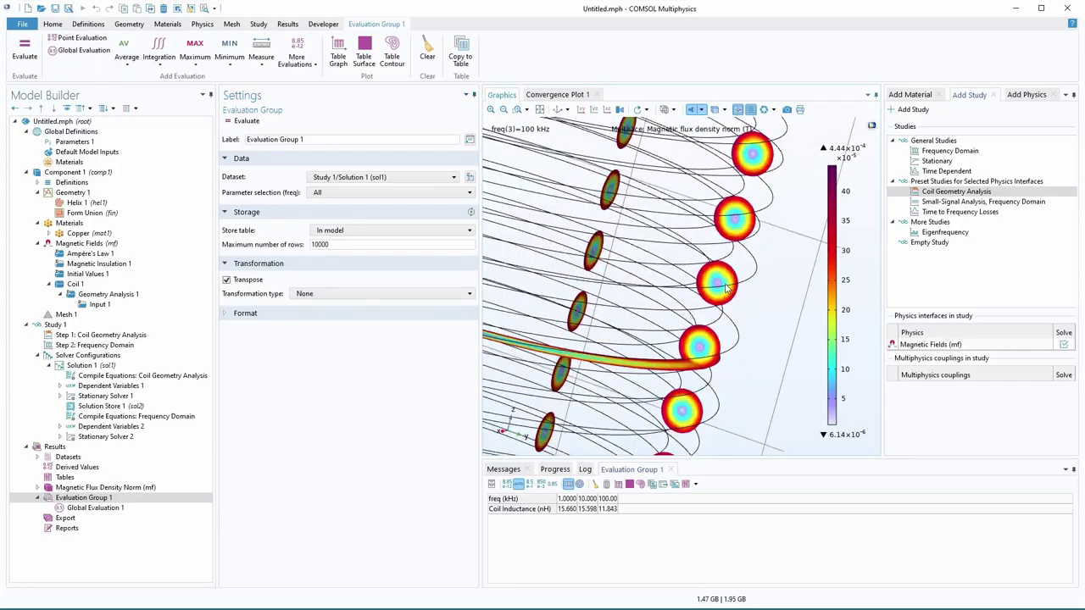
scroll(726, 288, up, 2)
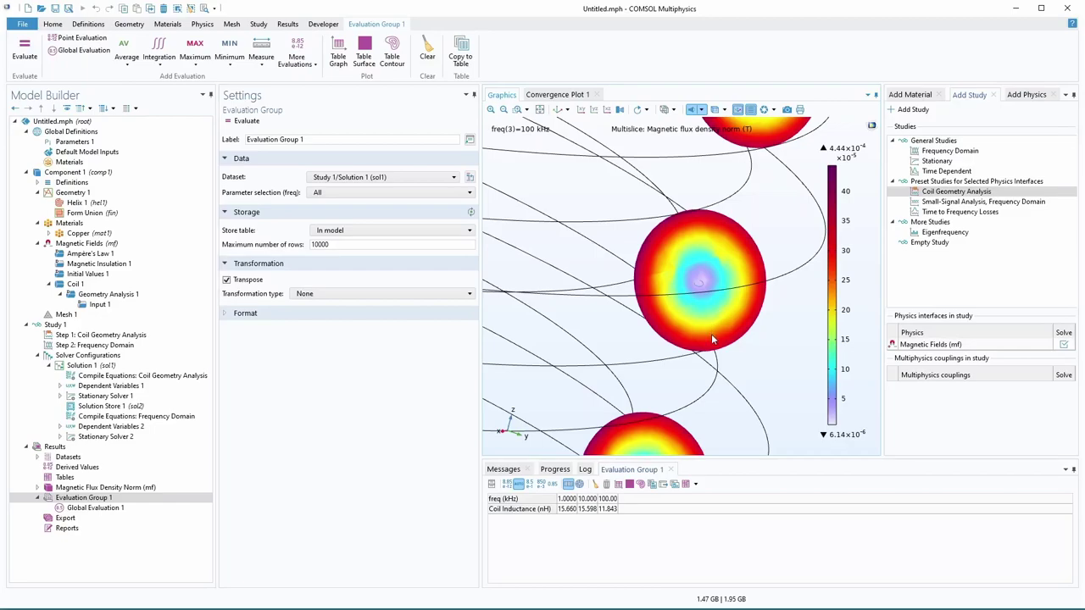
scroll(711, 334, down, 5)
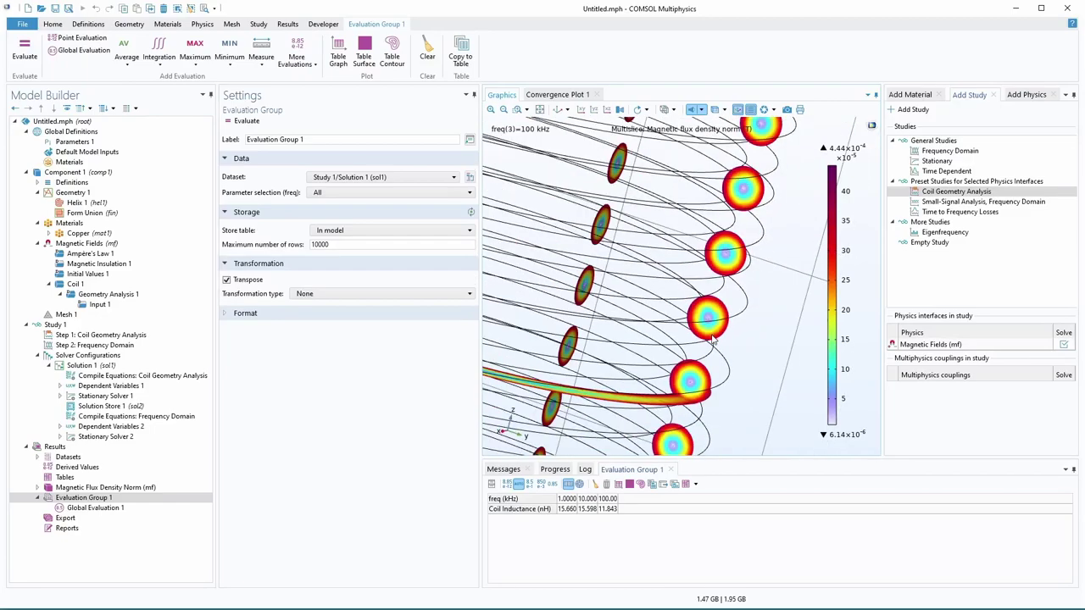
scroll(714, 340, down, 4)
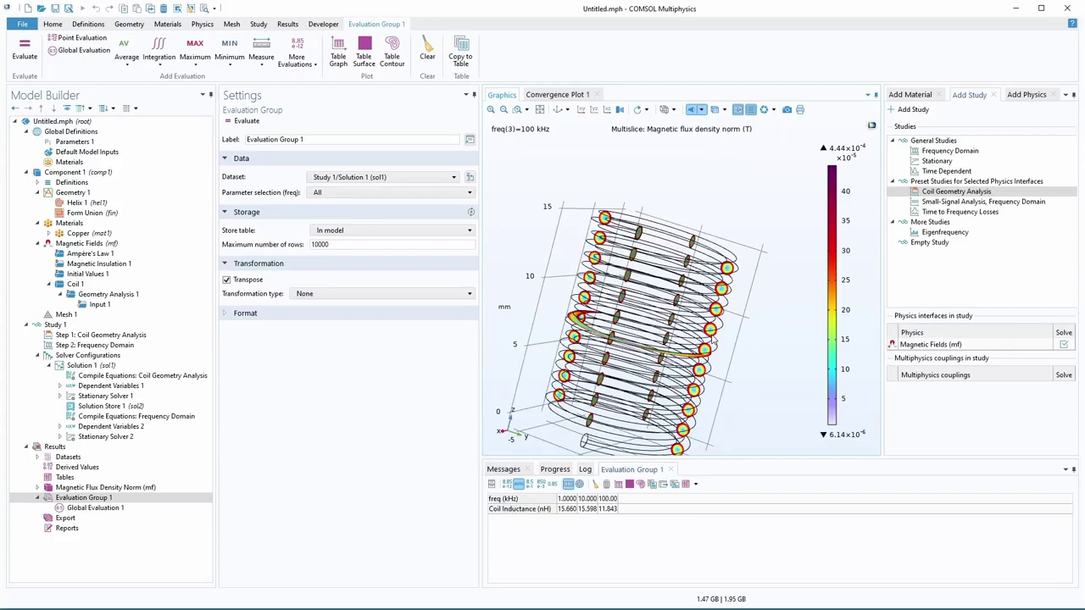
Add a 20 × 20 × 20 Block centred on the origin to Geometry 1 and build it.
click(68, 195)
right_click(67, 195)
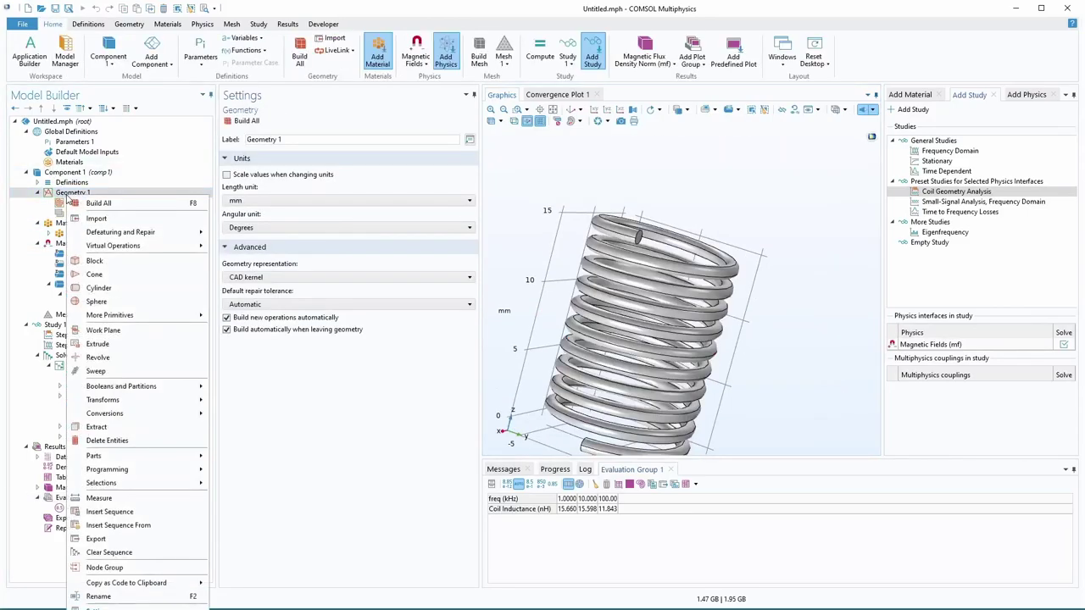
click(98, 261)
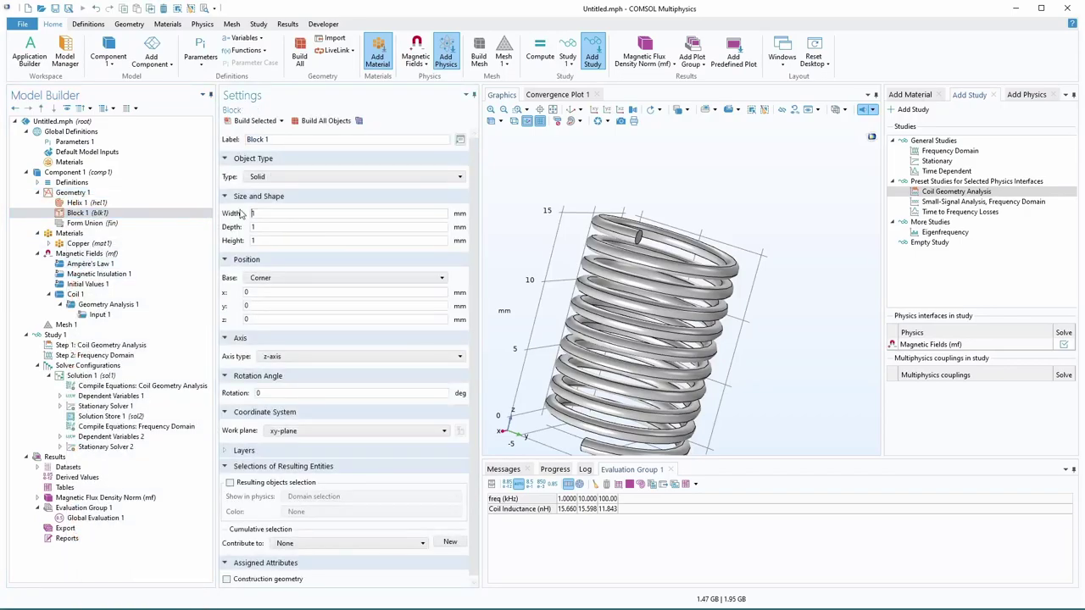
text(20)
click(271, 241)
double_click(270, 227)
text(20)
key(Tab)
text(20)
click(278, 281)
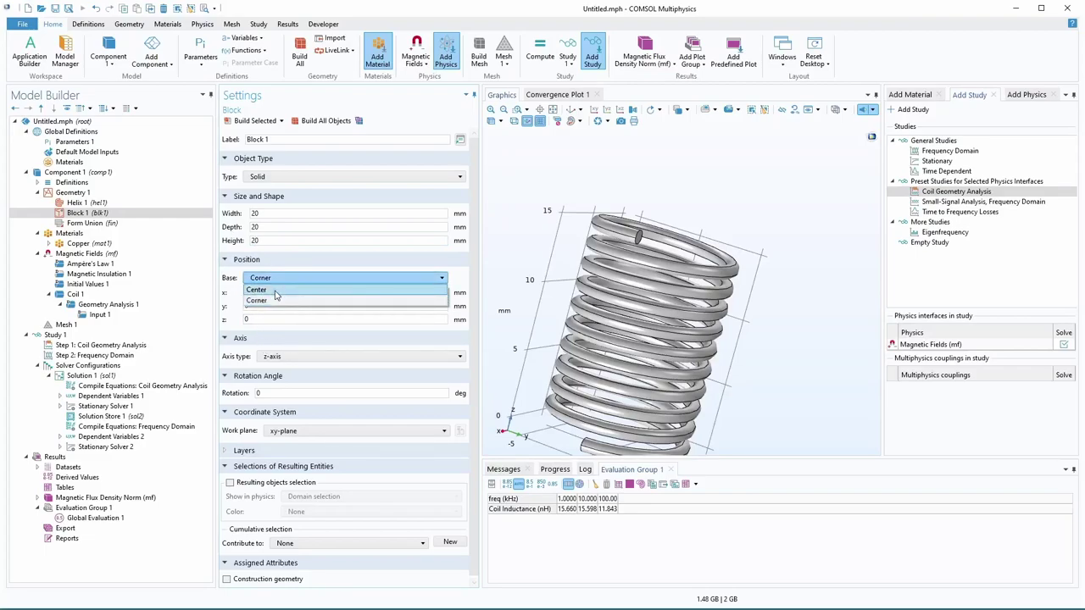
click(274, 291)
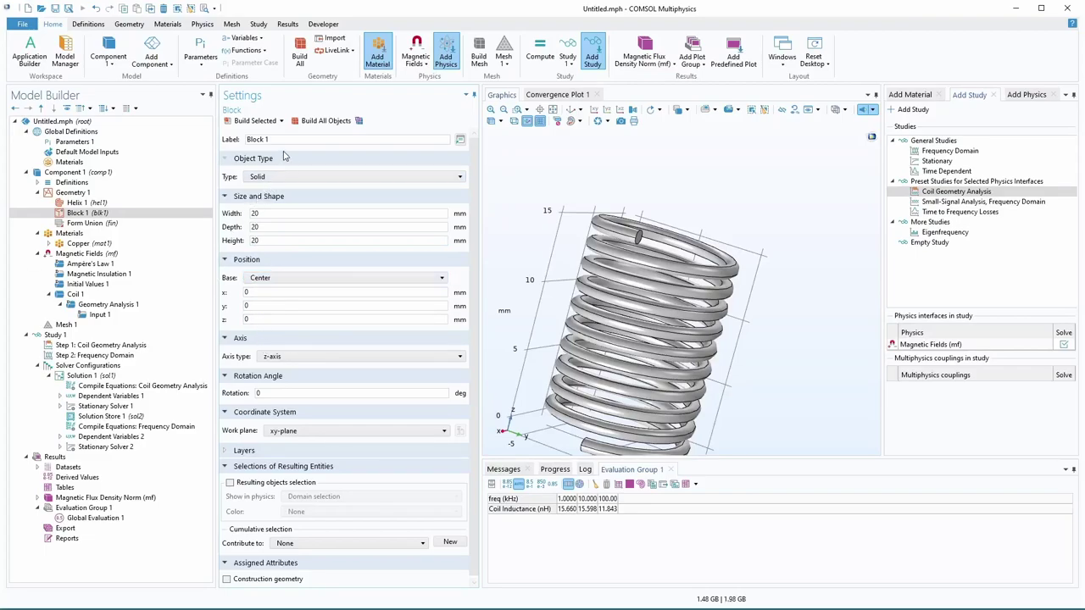
click(246, 122)
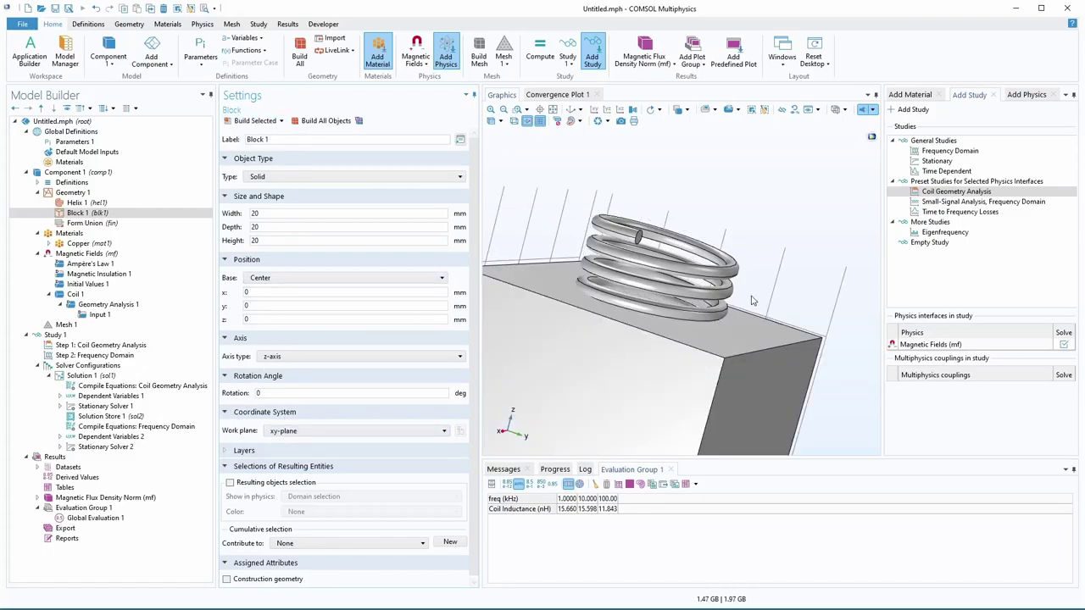
Resize the block to 50 × 50 × 50 mm and rebuild it around the coil.
double_click(266, 213)
text(50)
key(Tab)
text(50)
double_click(271, 240)
text(50)
click(254, 120)
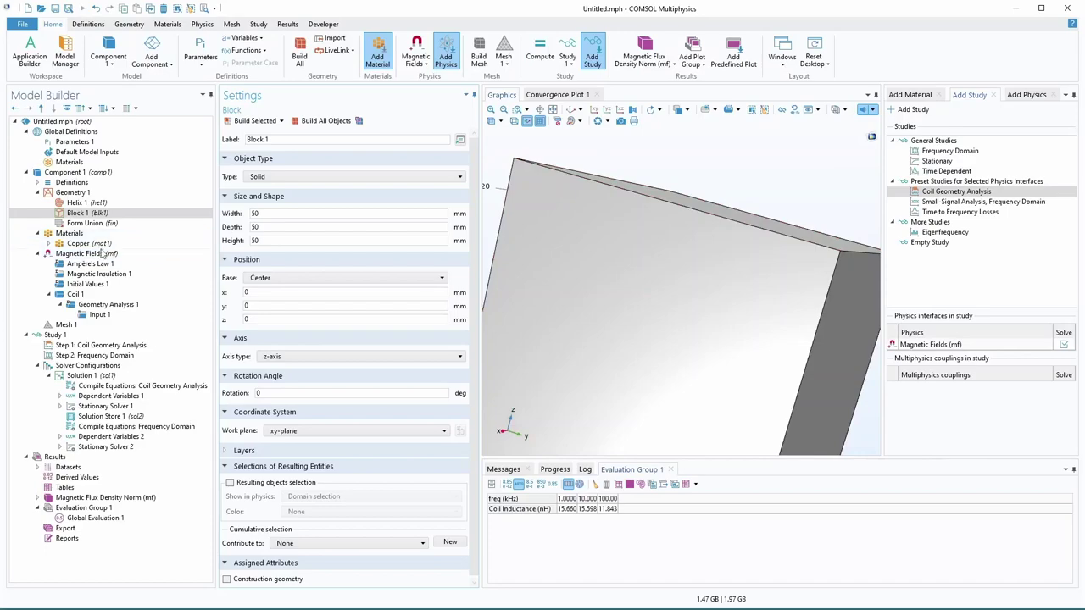
click(69, 235)
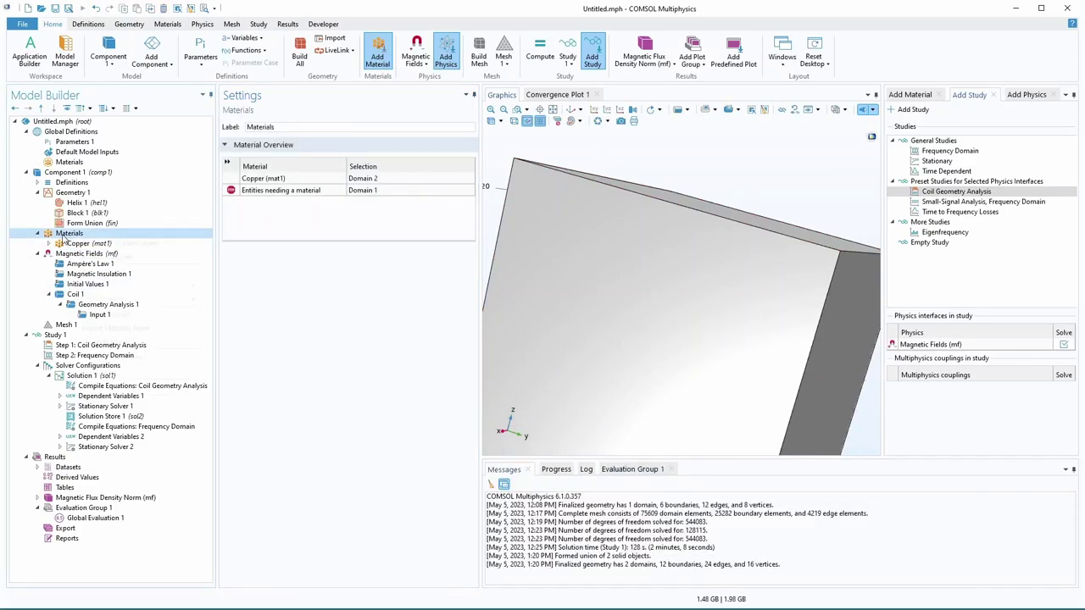
Add built-in Air from the material library to domain 1, the surrounding block.
right_click(64, 238)
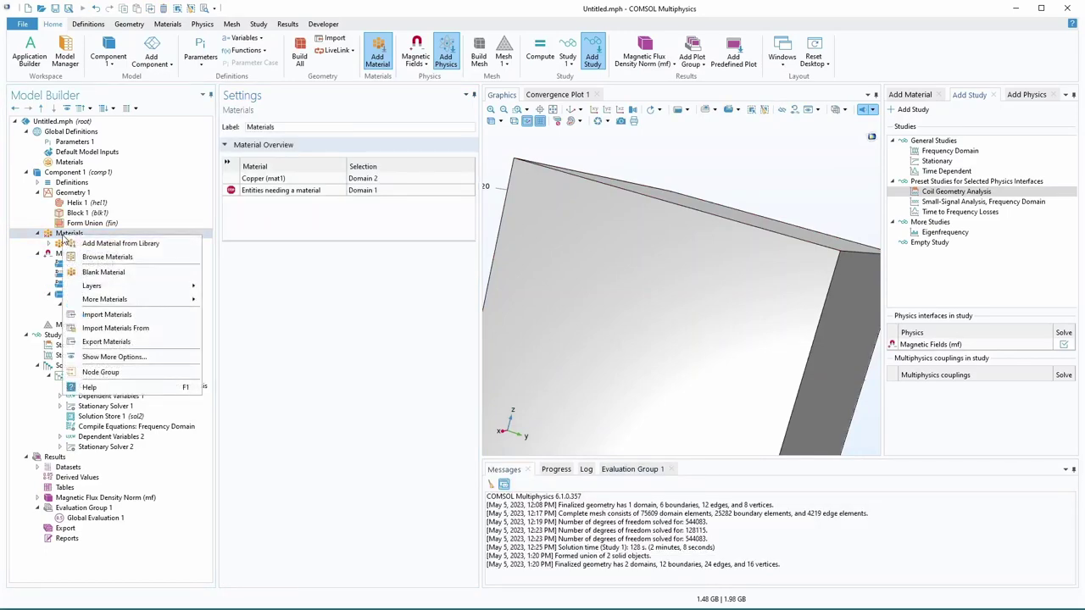
click(120, 244)
click(892, 157)
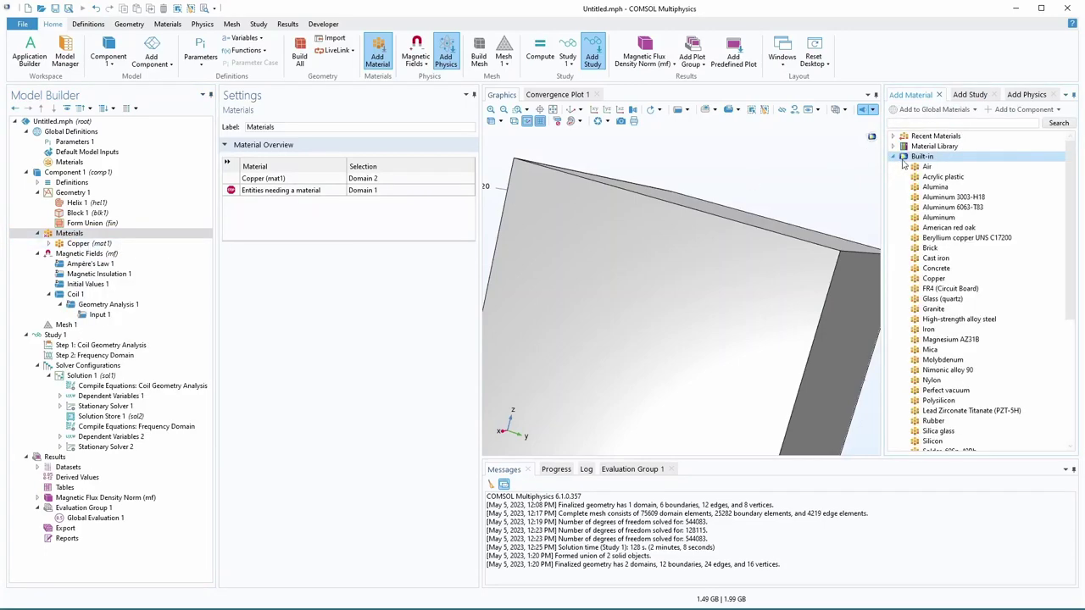
double_click(926, 166)
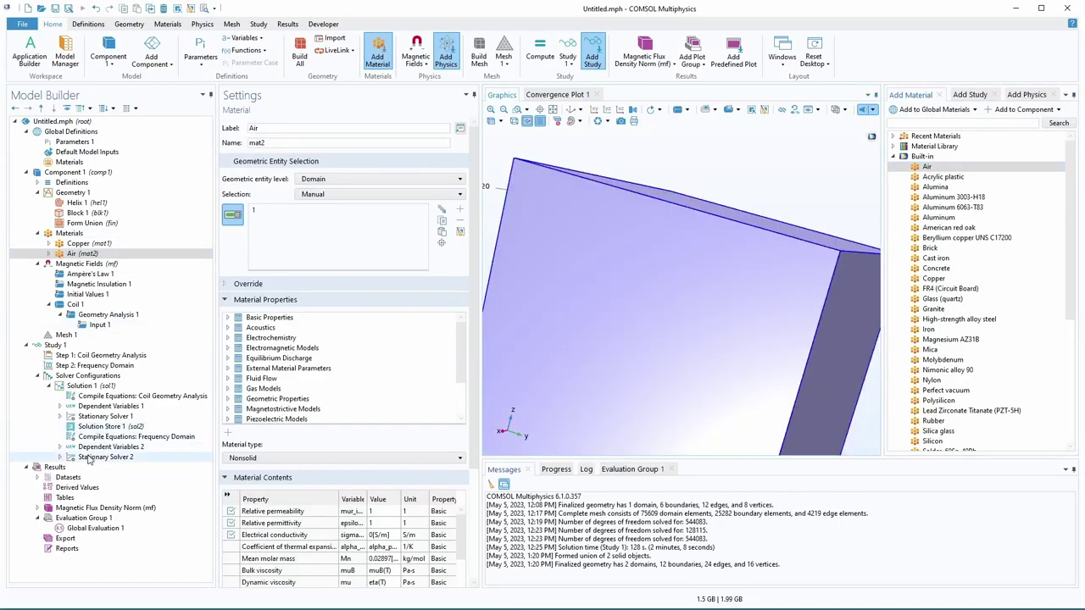
click(69, 468)
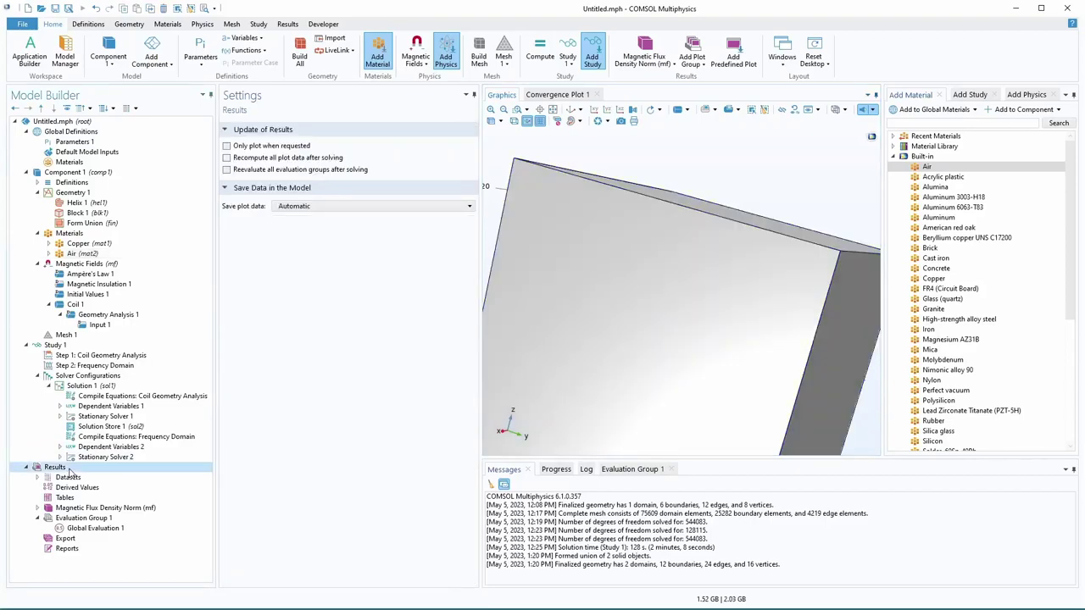
click(60, 346)
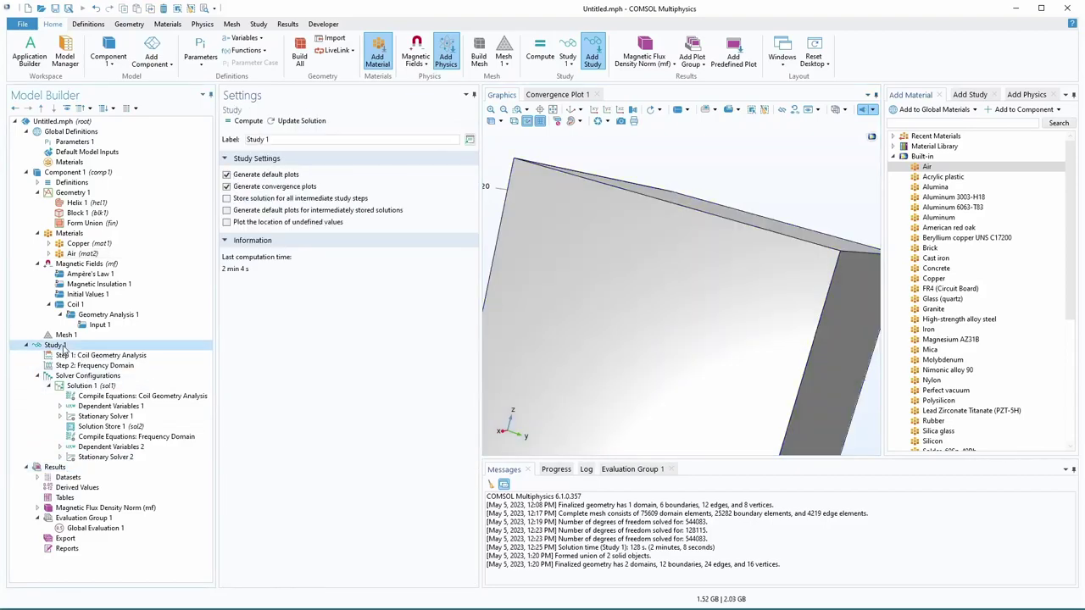
Compute Study 1, watch Convergence Plot 1, and cancel the diverging BiCGStab run.
right_click(60, 349)
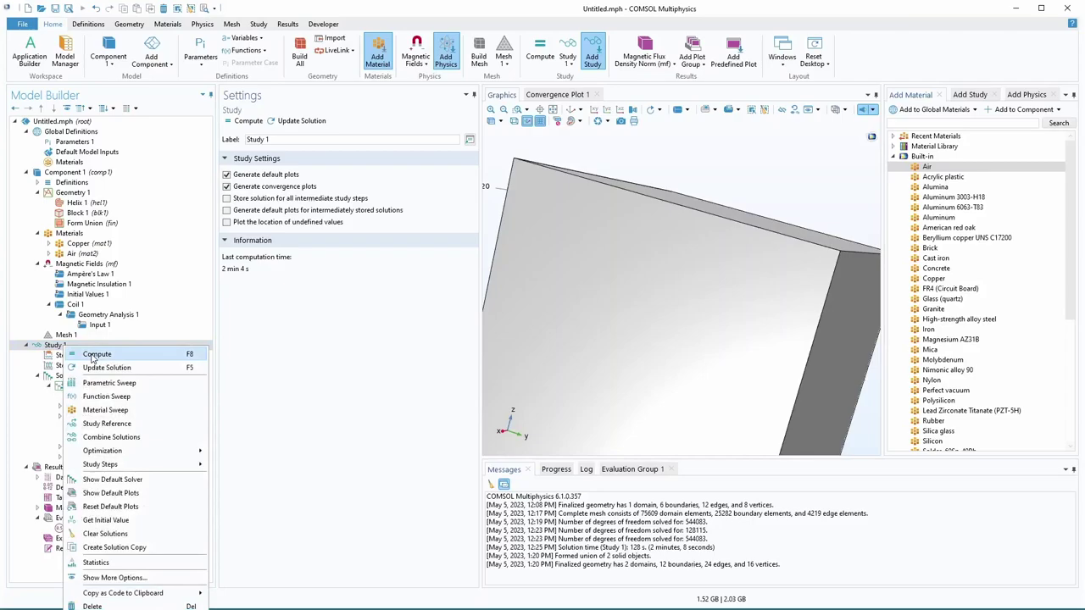
click(92, 357)
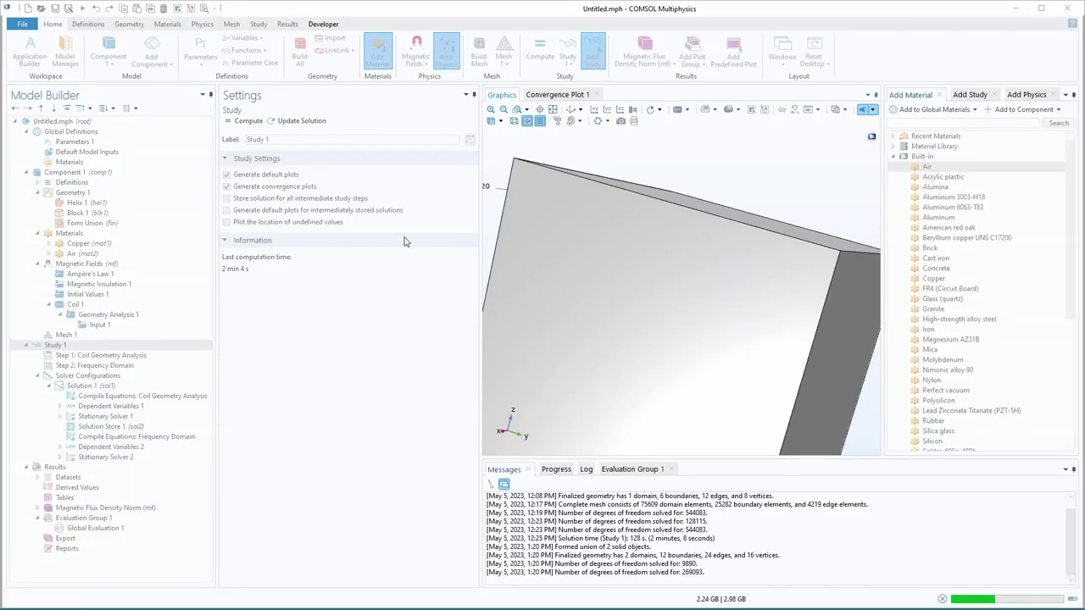
click(562, 95)
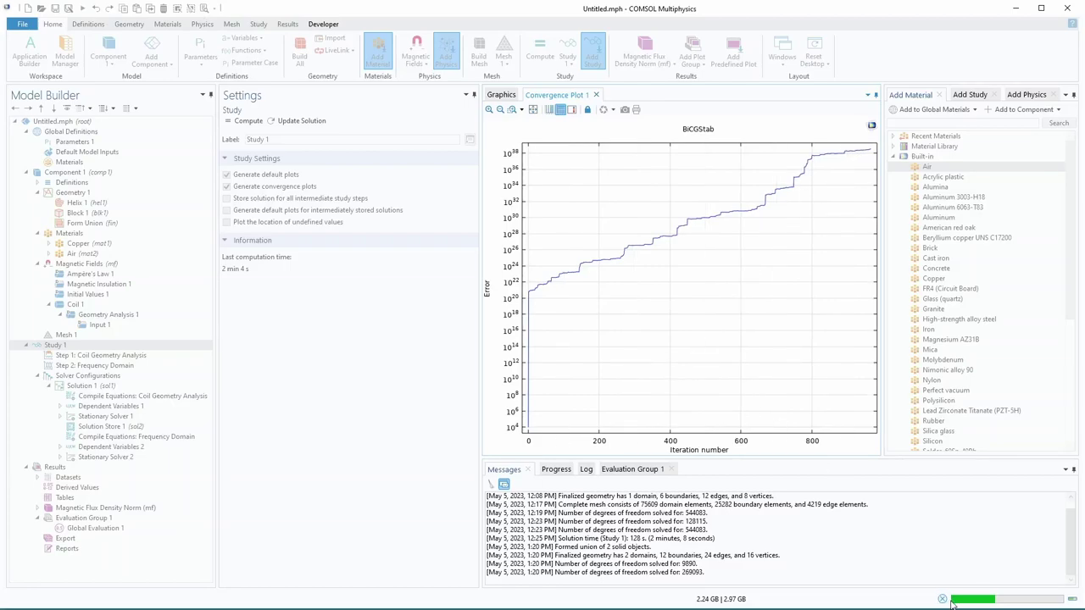
click(941, 599)
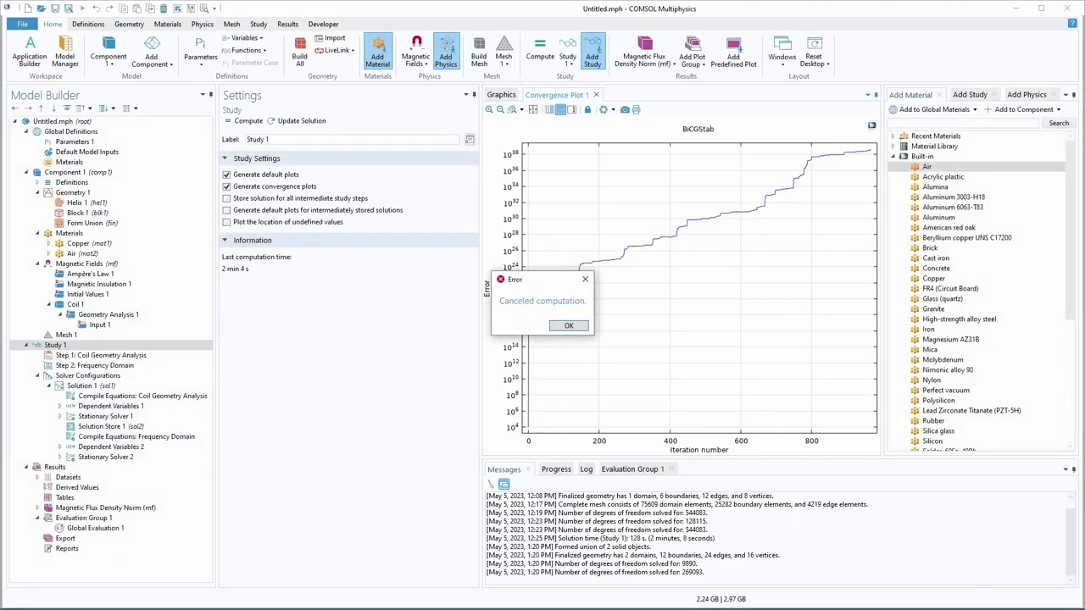
click(570, 326)
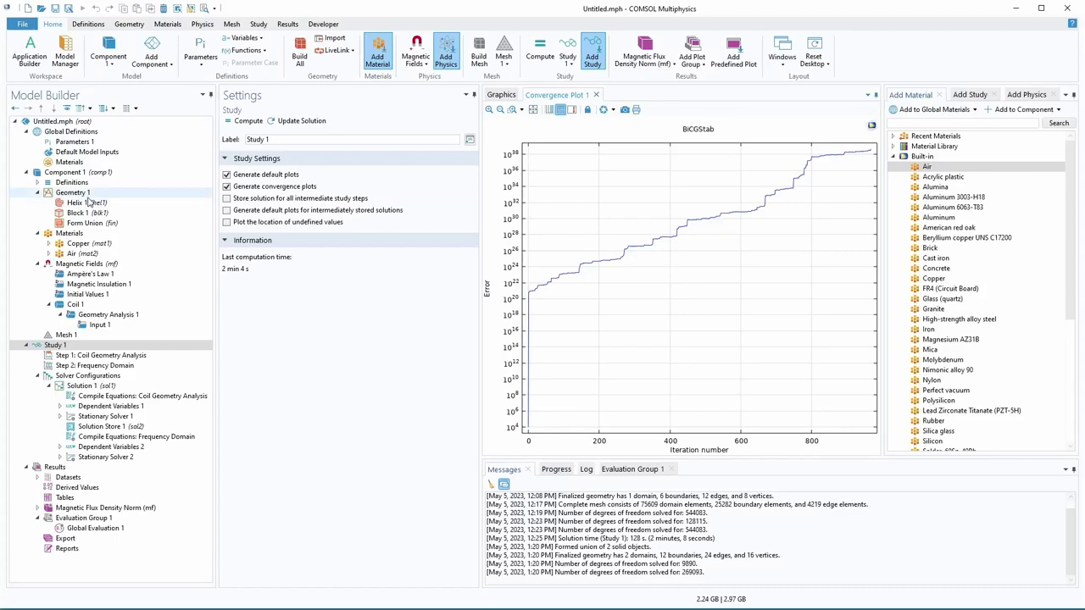
Change Air (mat2) electrical conductivity from 0[S/m] to 1[S/m], comparing against Copper.
click(82, 256)
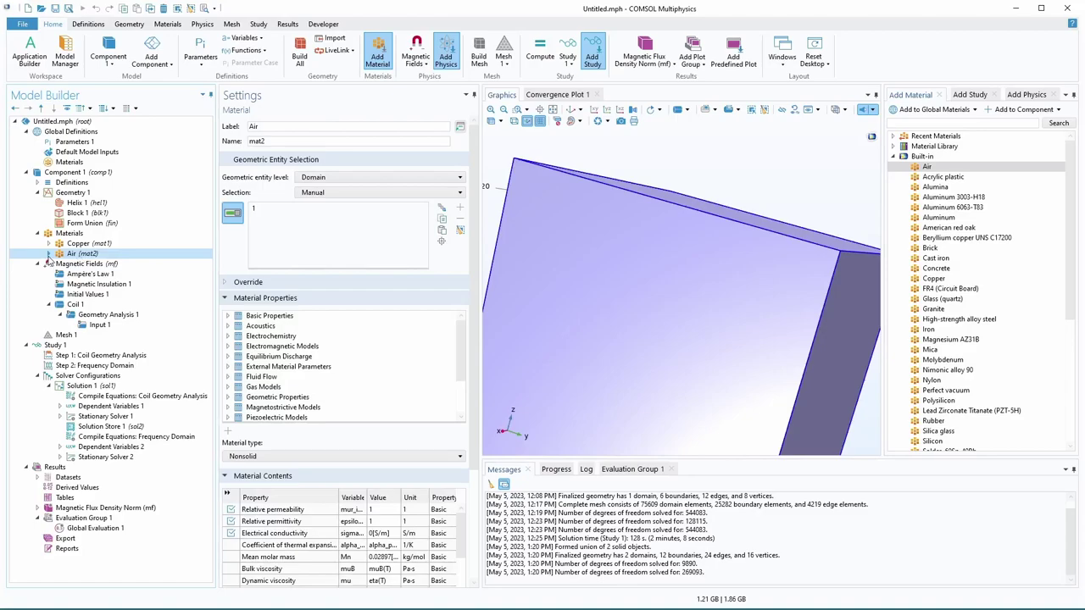
click(48, 255)
click(48, 254)
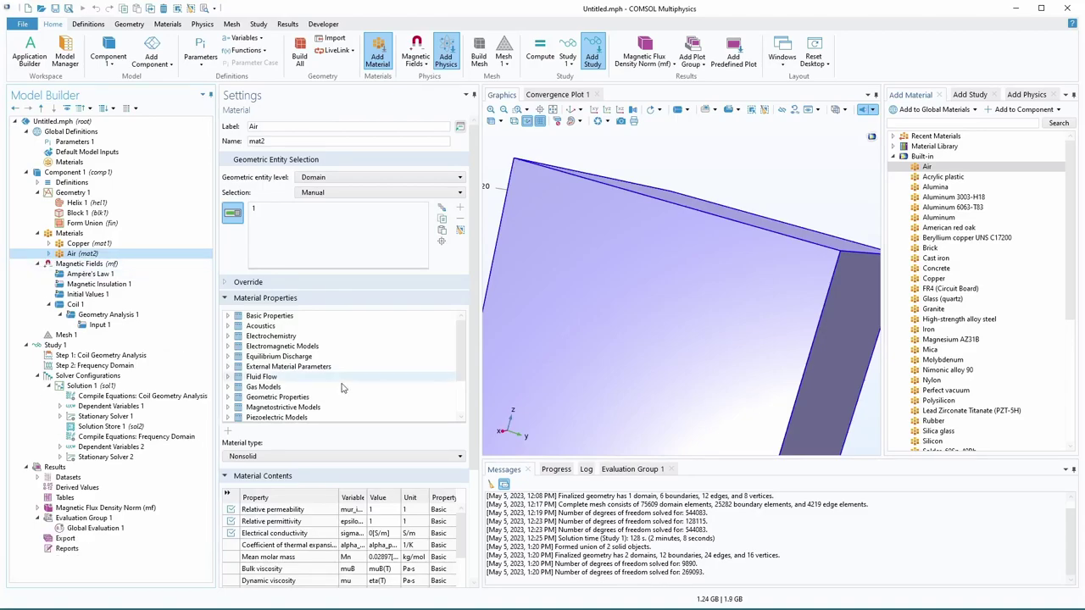
scroll(371, 553, down, 2)
click(382, 484)
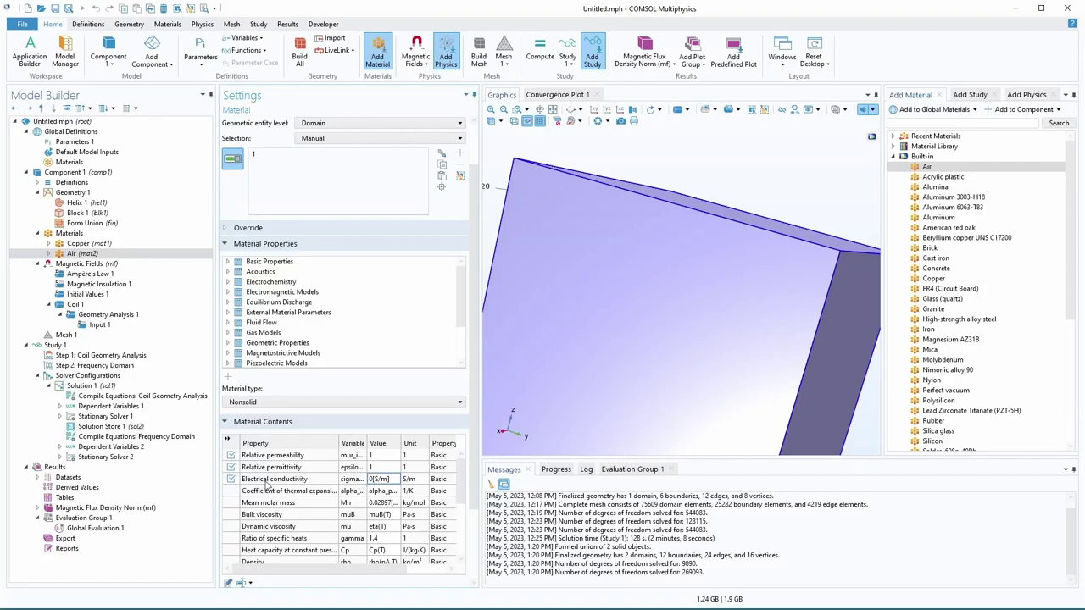
double_click(372, 483)
double_click(394, 491)
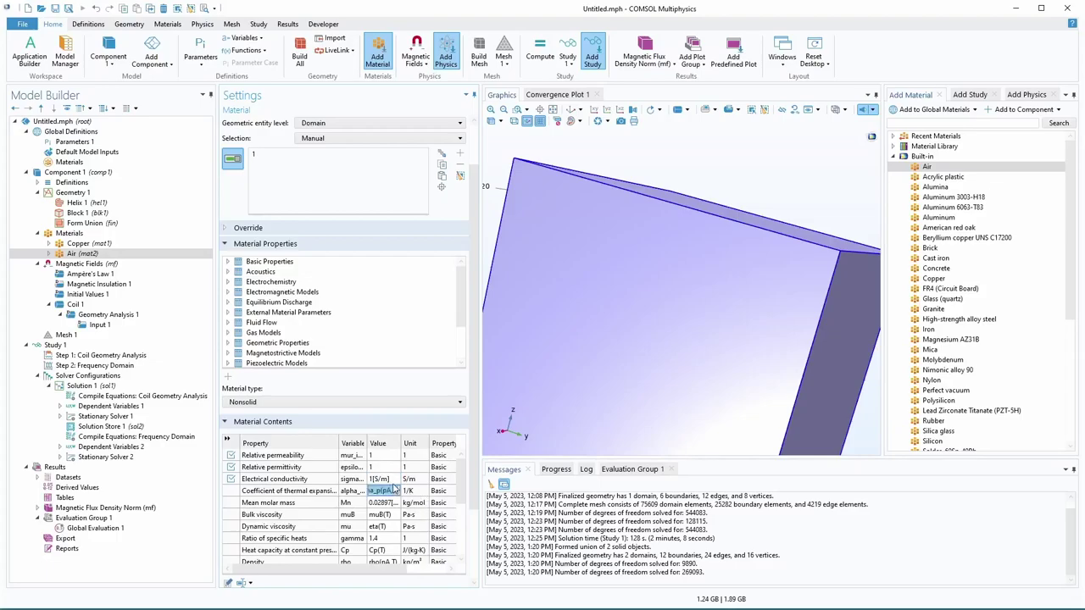
click(392, 482)
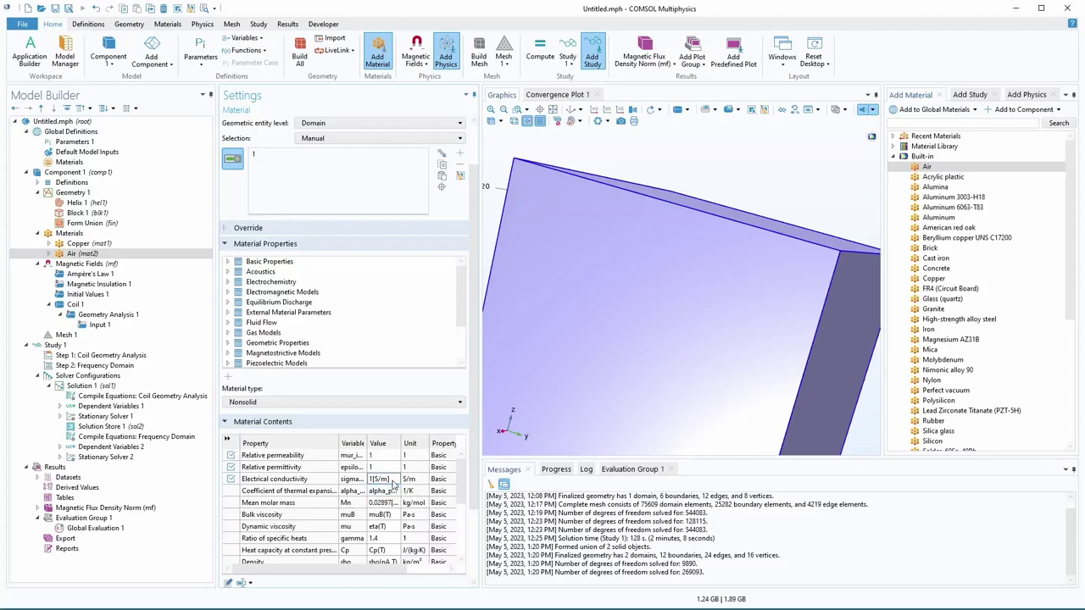
click(78, 244)
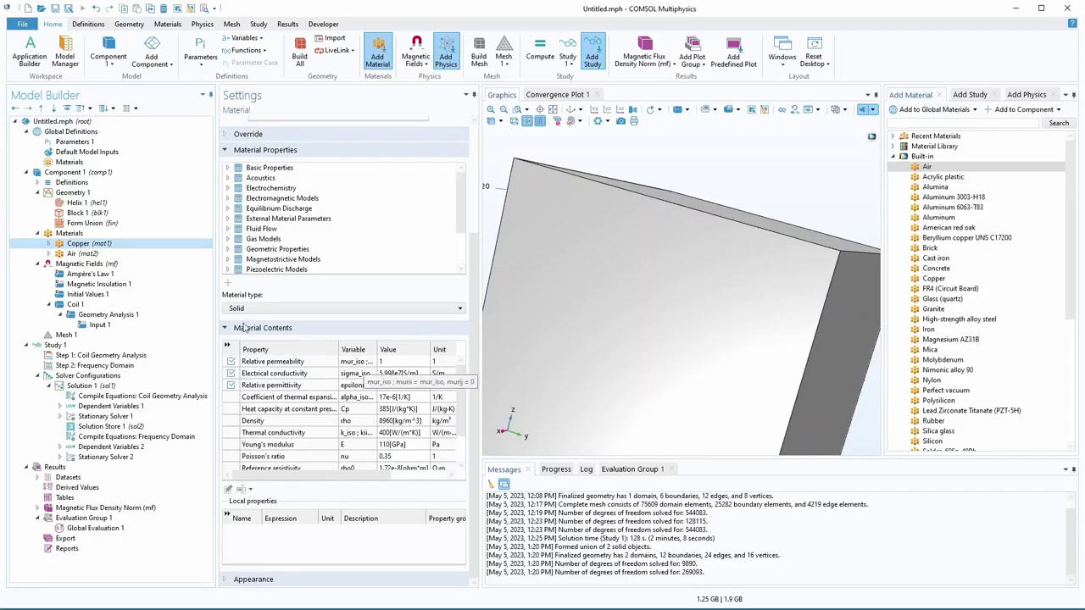
click(80, 253)
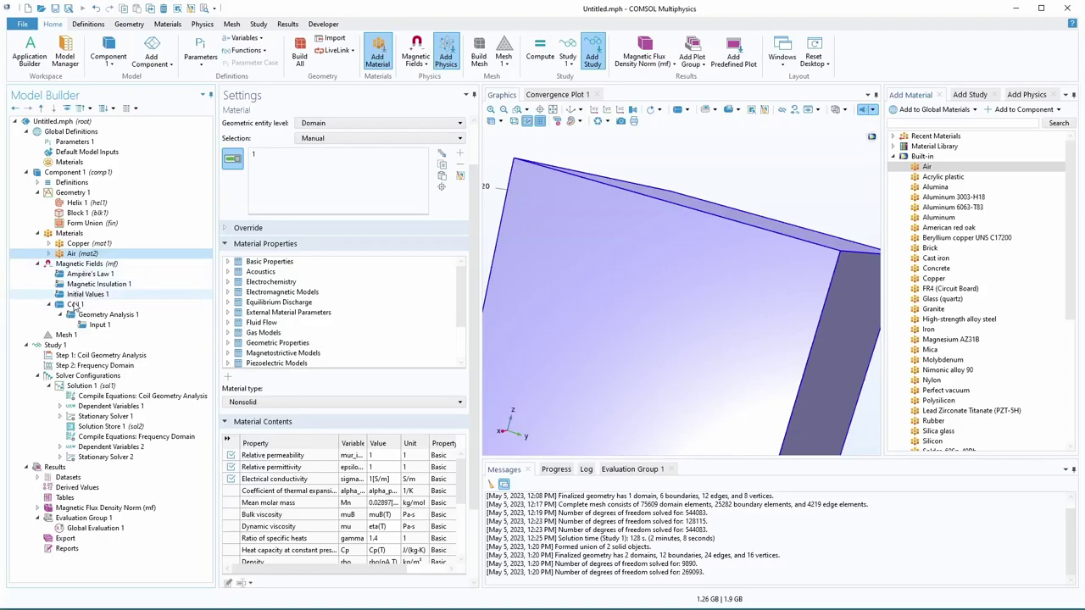
Rotate and zoom the 100 kHz Magnetic Flux Density Norm plot onto the coil.
right_click(82, 265)
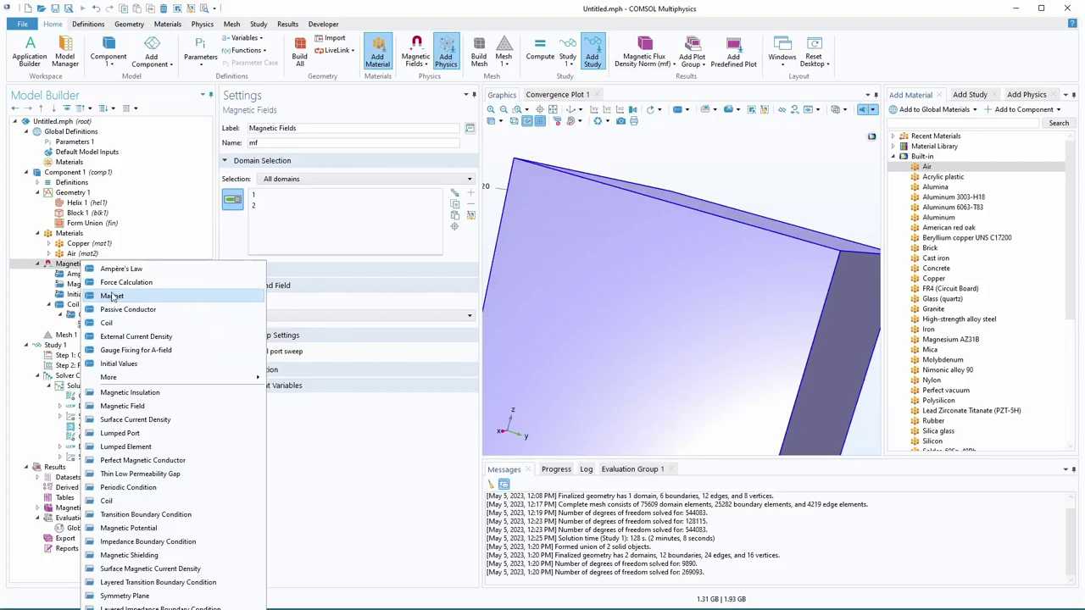
click(76, 270)
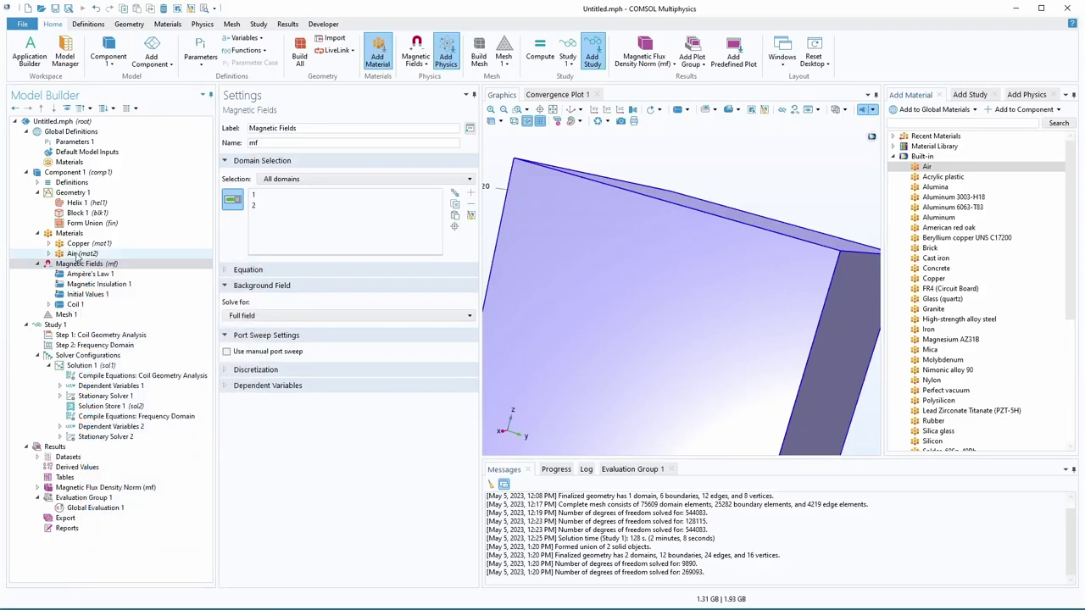
click(78, 254)
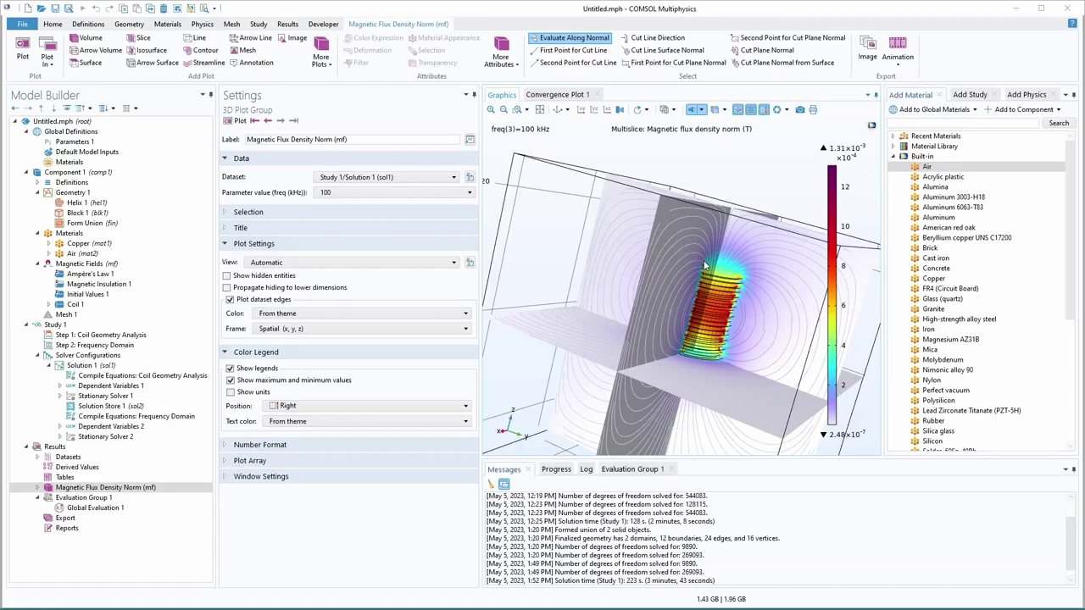
mouse_move(665, 277)
mouse_down()
mouse_move(621, 265)
mouse_move(669, 283)
mouse_move(662, 302)
mouse_move(666, 265)
mouse_up()
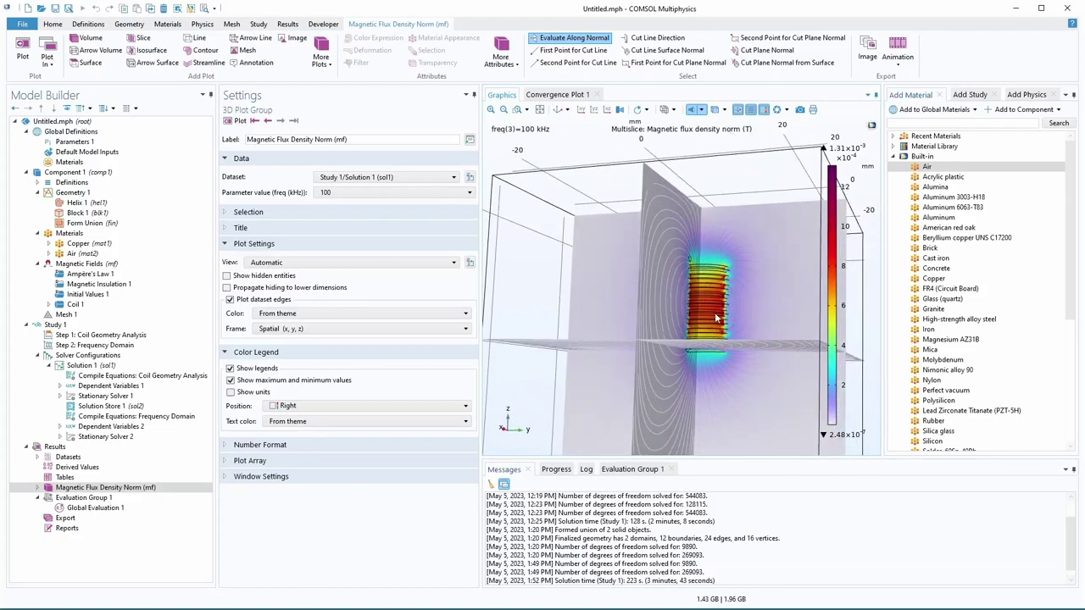
scroll(717, 317, up, 5)
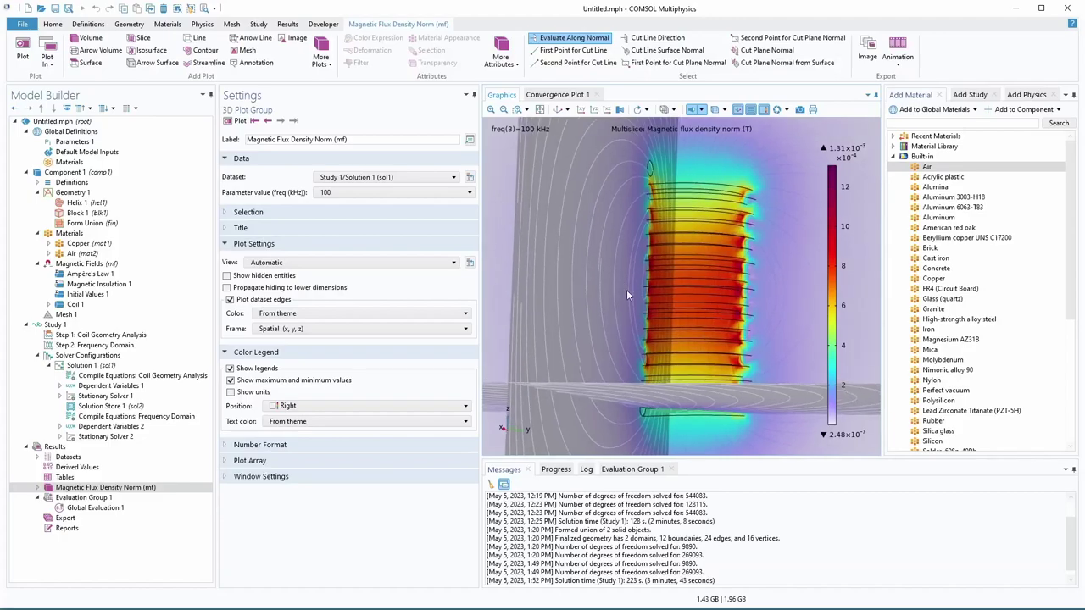
mouse_move(668, 272)
mouse_down()
mouse_move(688, 294)
mouse_move(658, 286)
mouse_up()
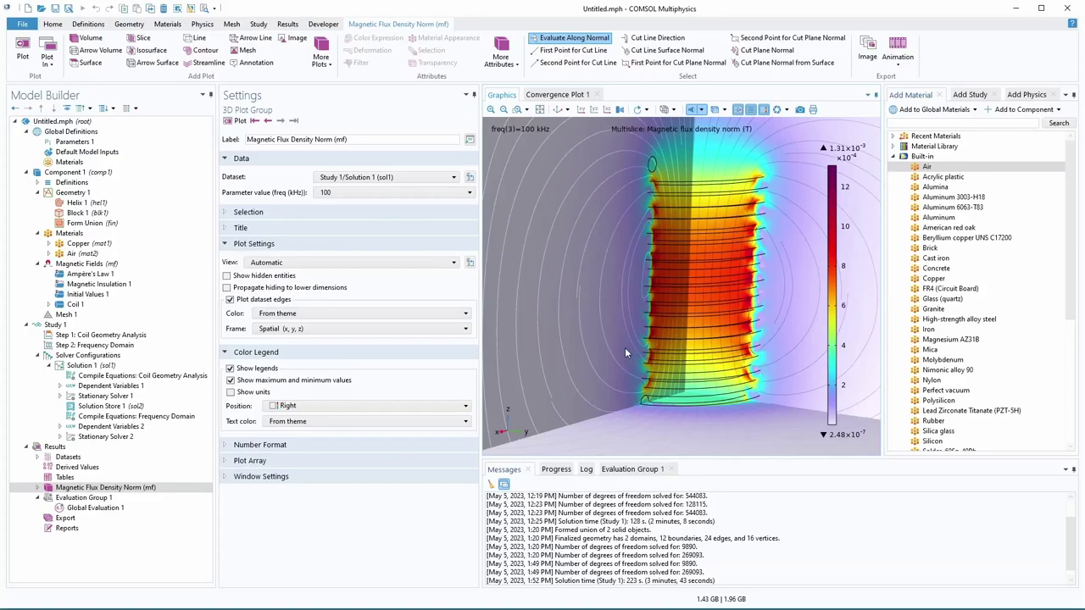
Re-evaluate Global Evaluation 1 to get 533.49, 531.84 and 505.73 nH.
click(82, 508)
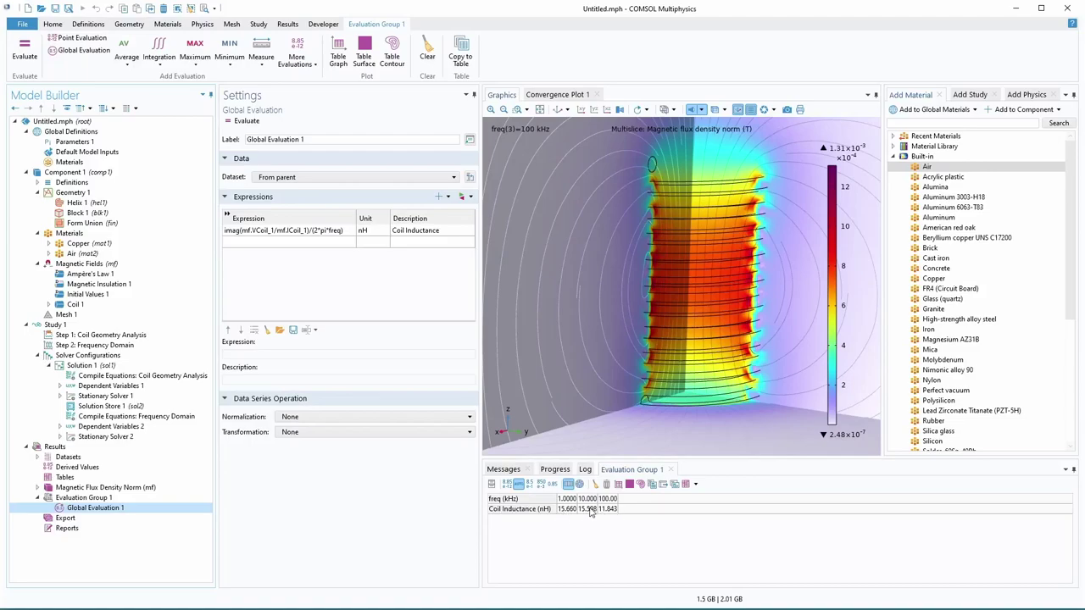
click(24, 52)
Replot Magnetic Flux Density Norm at the 1 kHz parameter value and zoom to extents.
click(100, 489)
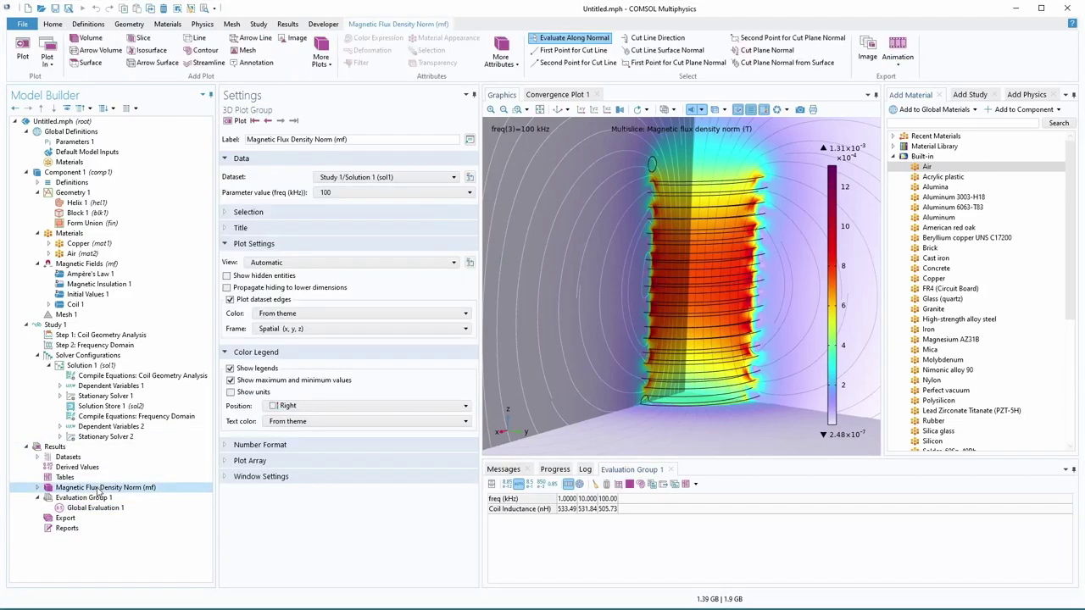
click(387, 195)
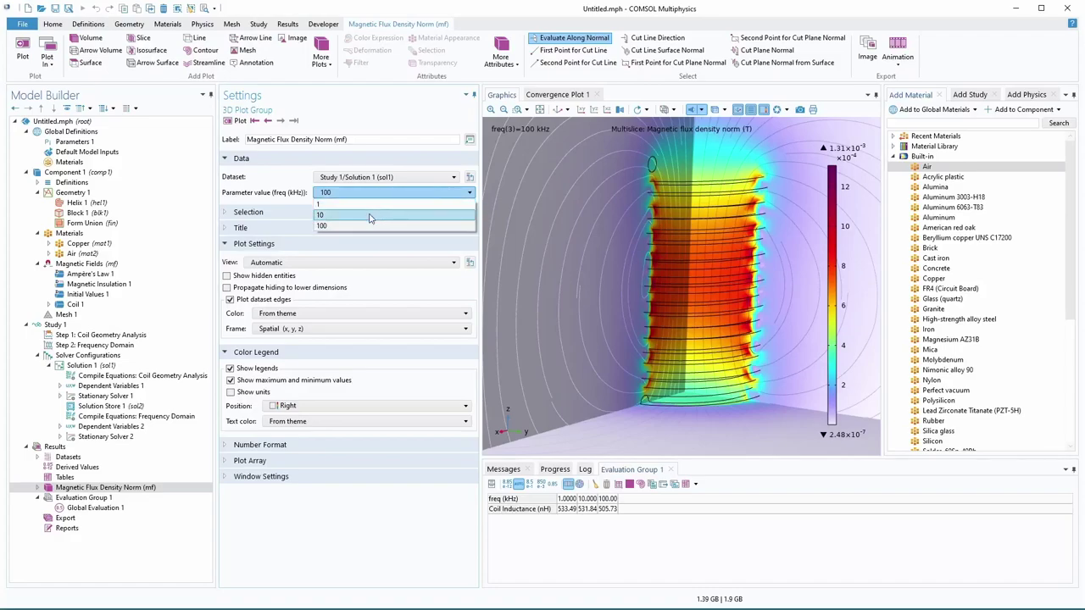
click(366, 205)
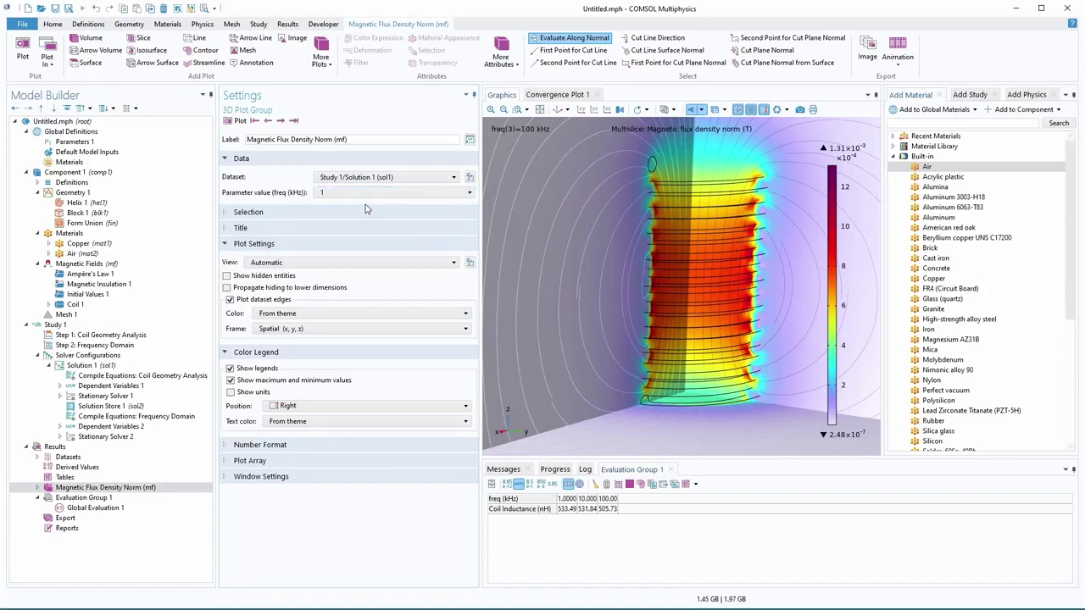
click(233, 123)
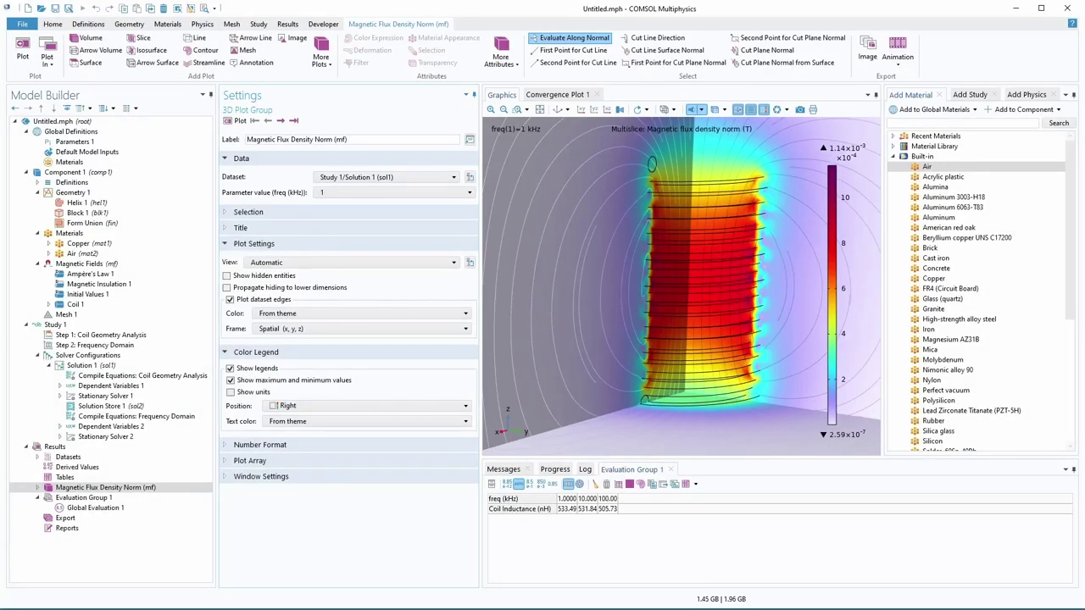
click(540, 111)
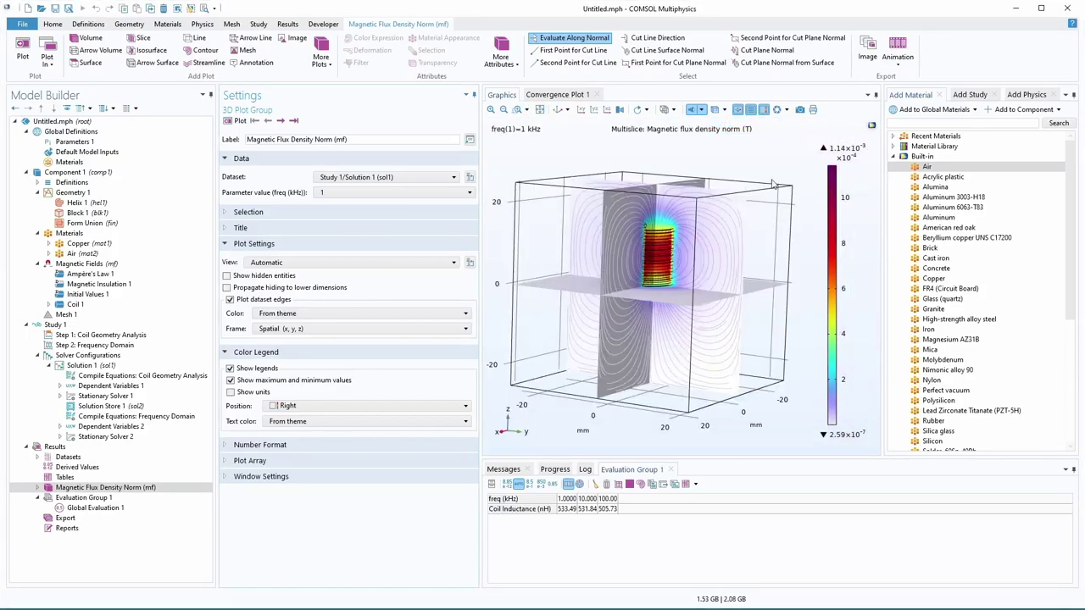
click(69, 325)
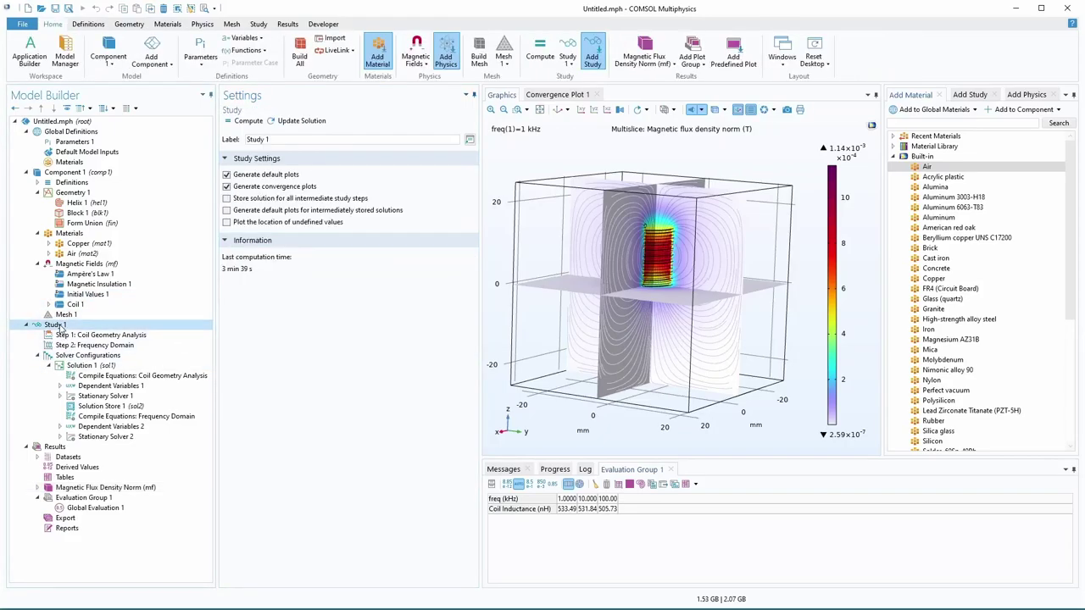
Hide the air block with Click and Hide to expose the coil.
click(89, 295)
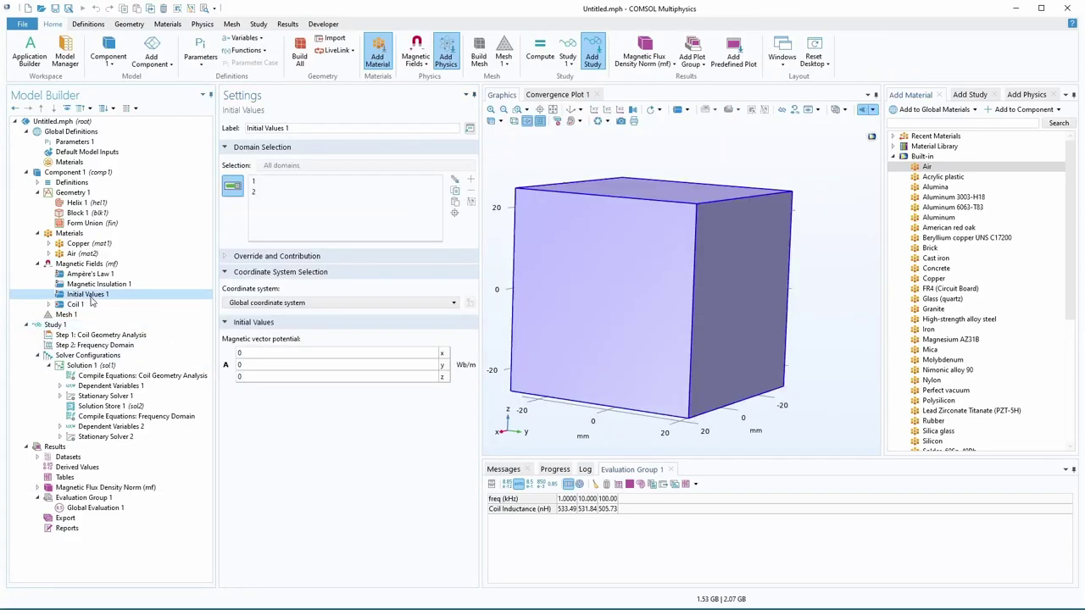
click(82, 214)
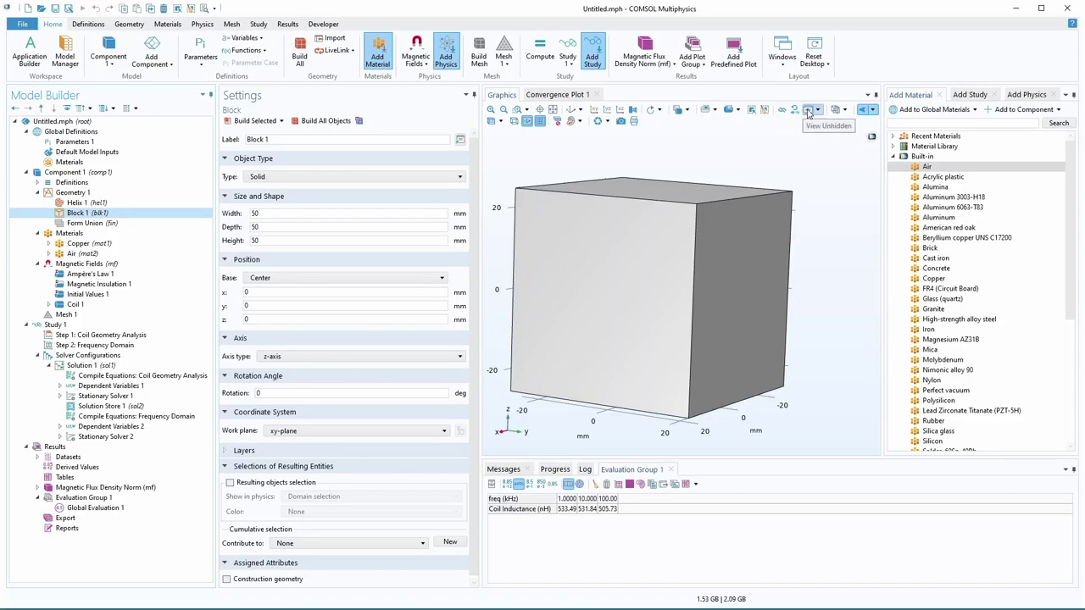
click(817, 110)
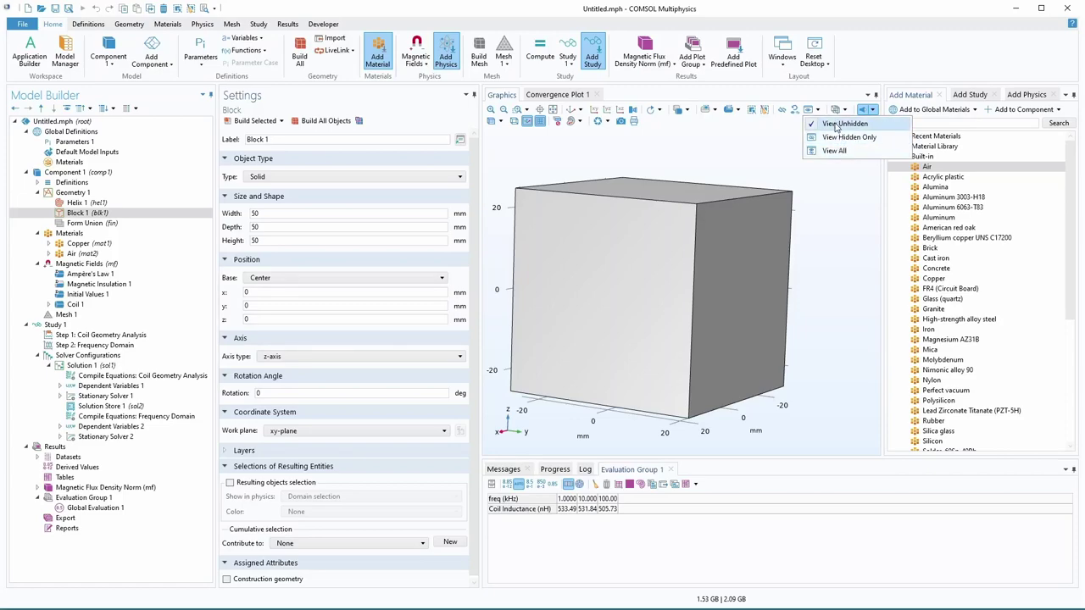
click(836, 126)
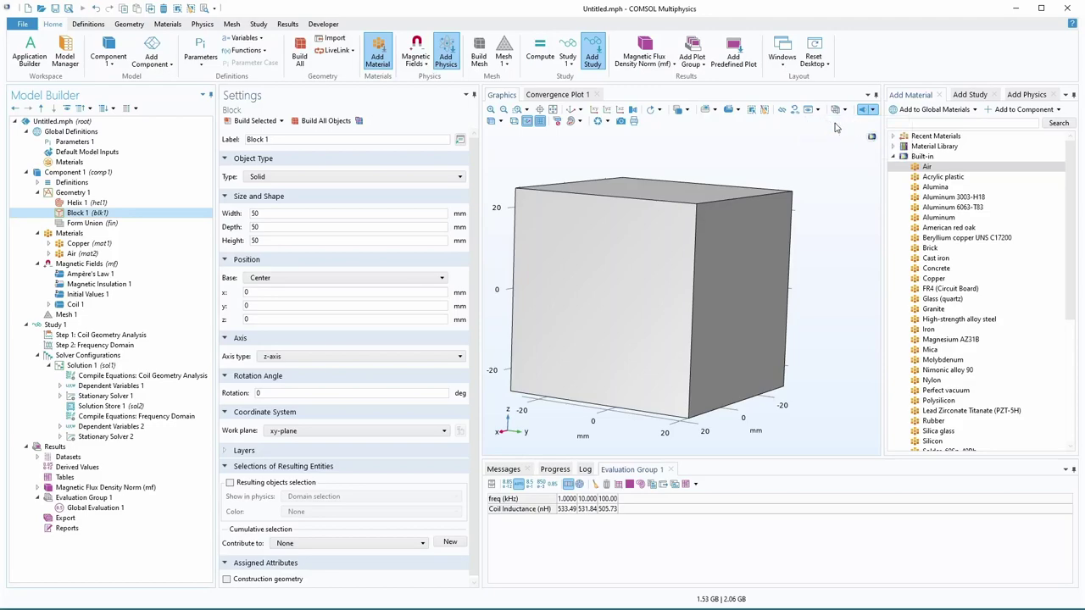
click(782, 111)
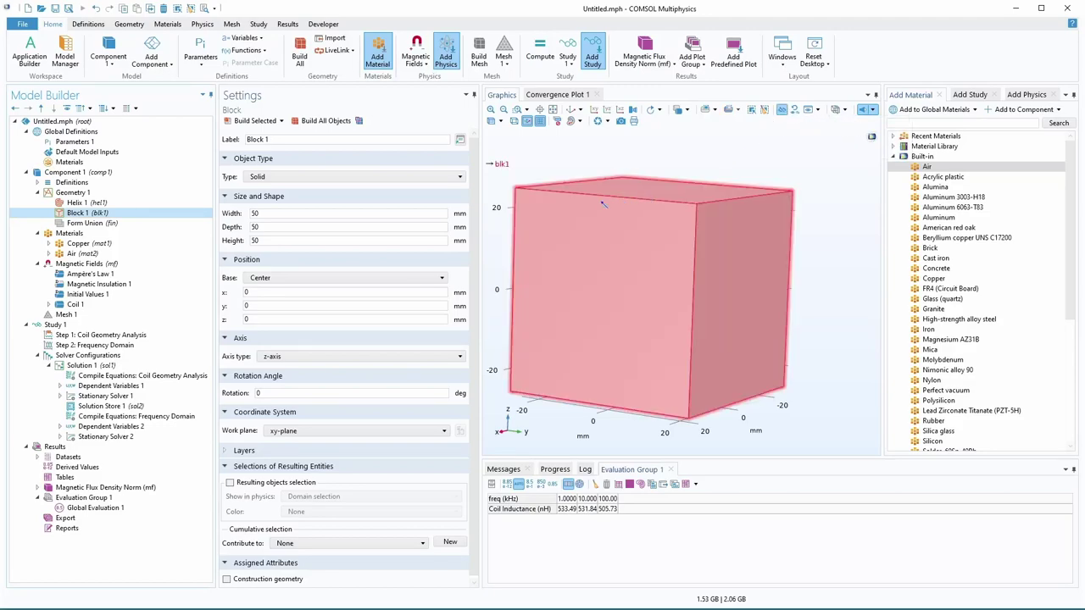
click(571, 201)
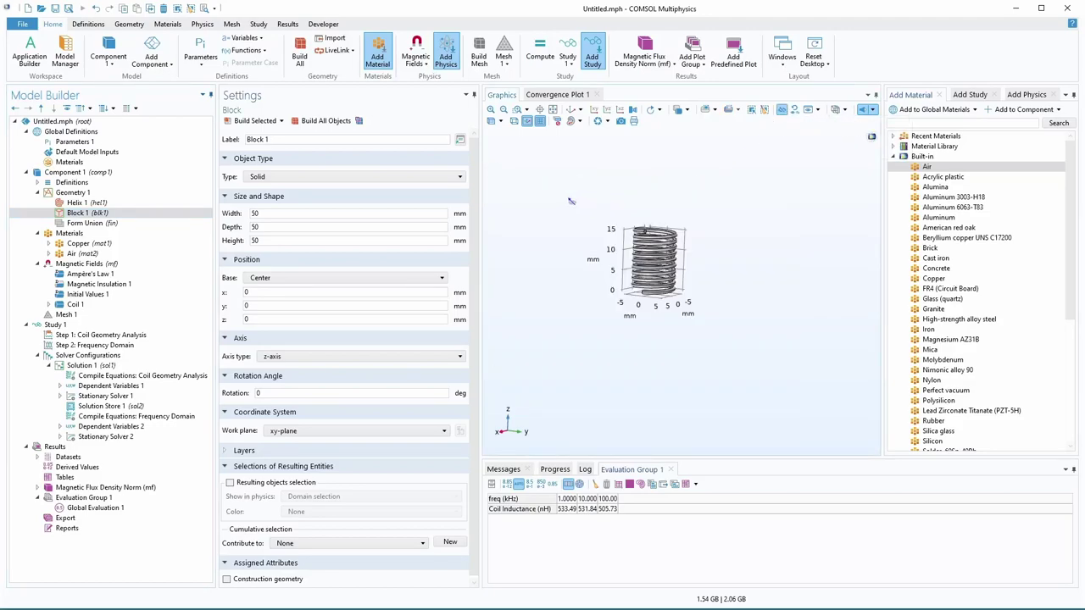
right_click(744, 172)
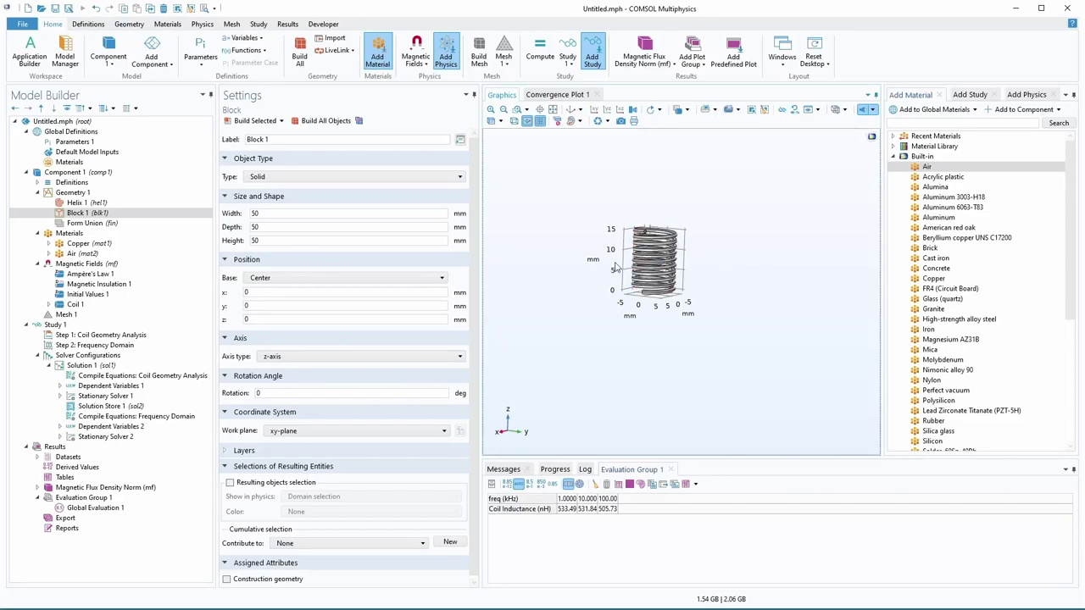
Reset all hiding on Geometry 1 and confirm, restoring the full air block.
click(84, 264)
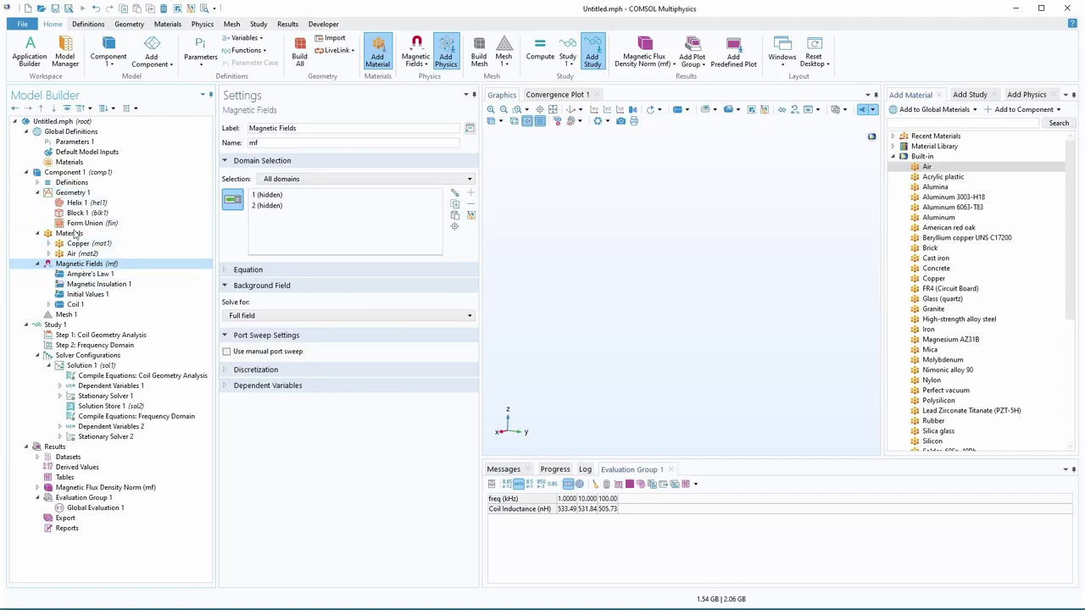
click(75, 195)
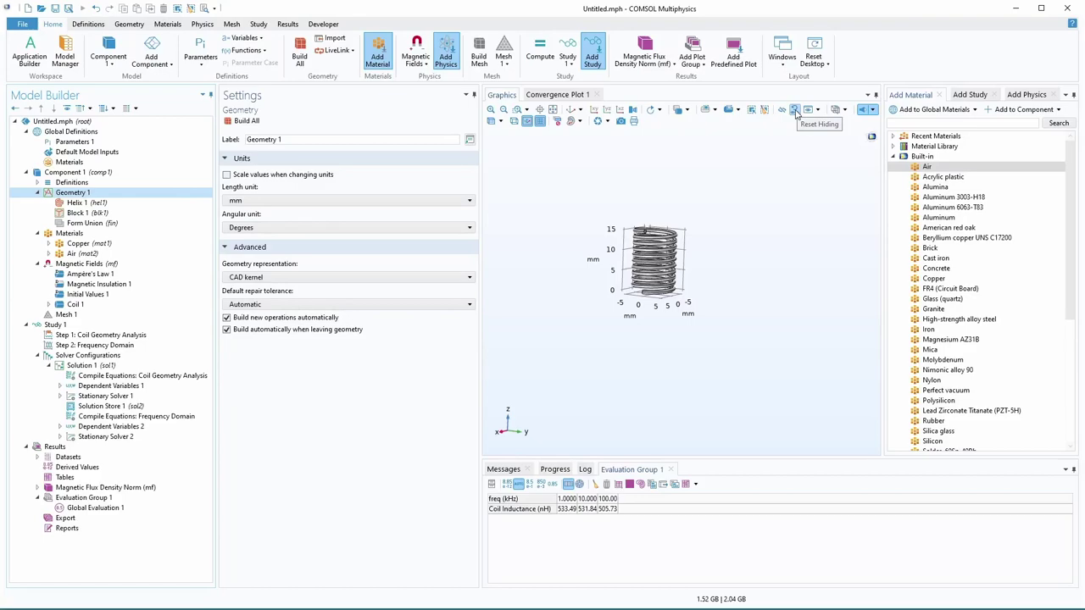
key(Delete)
click(1057, 583)
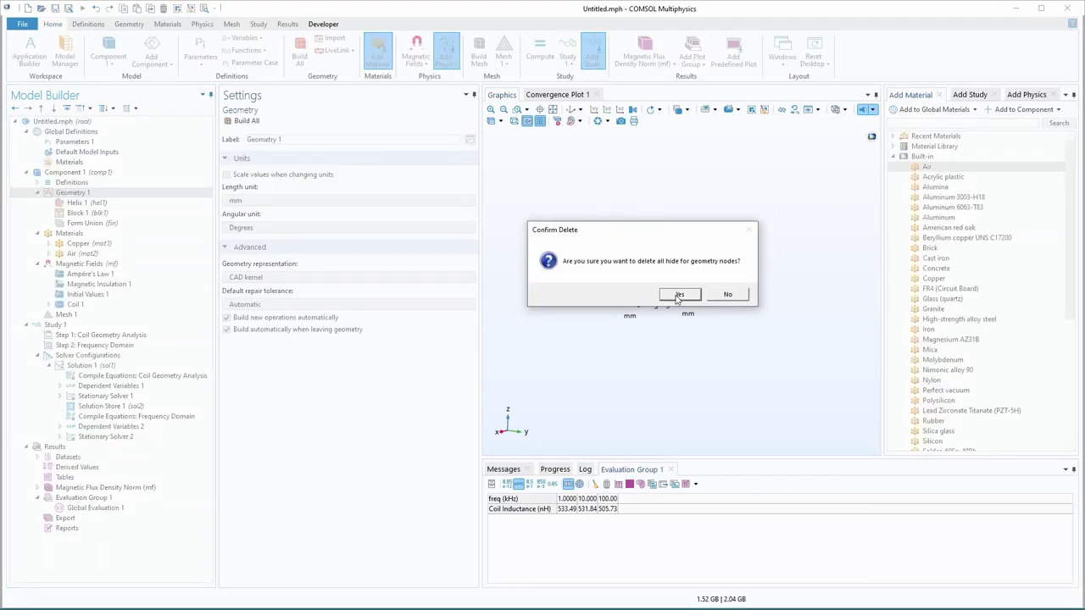
click(679, 294)
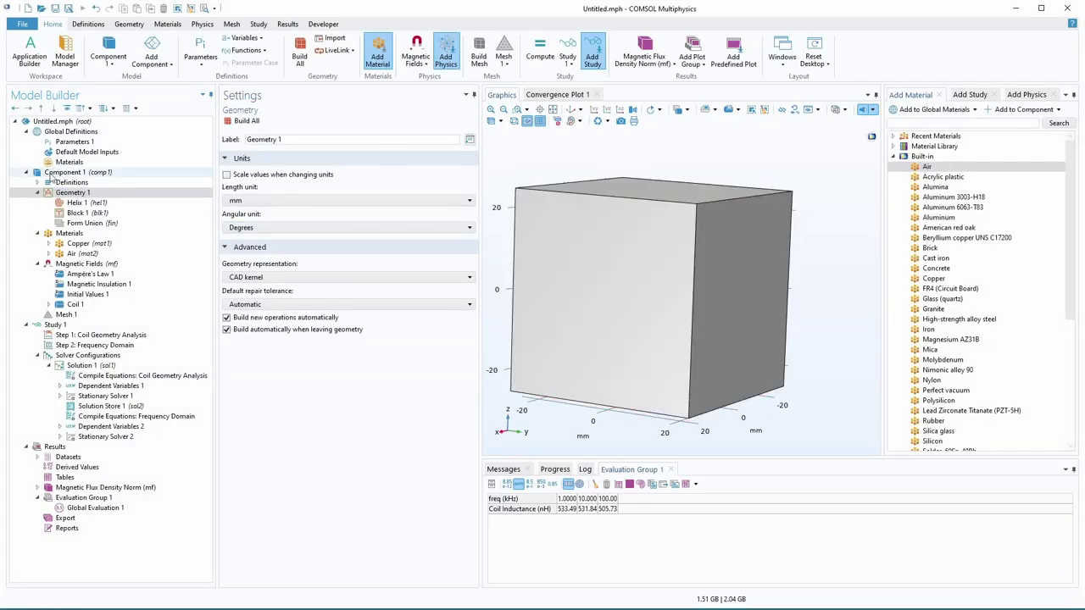
Expand Definitions > View 1, hide the air block, then remove blk1 from the hidden list.
click(37, 182)
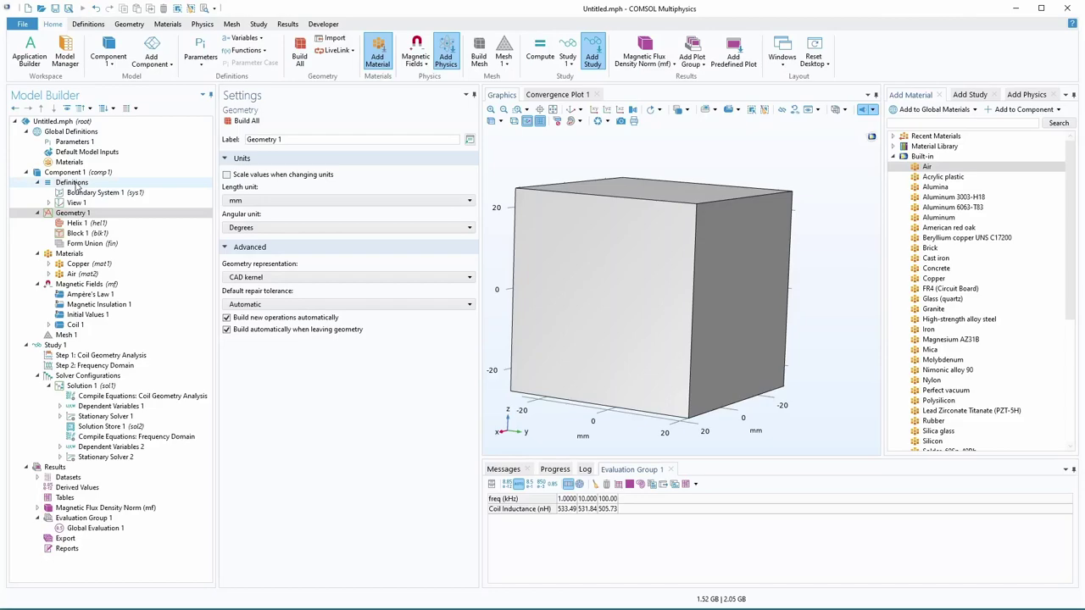
click(72, 182)
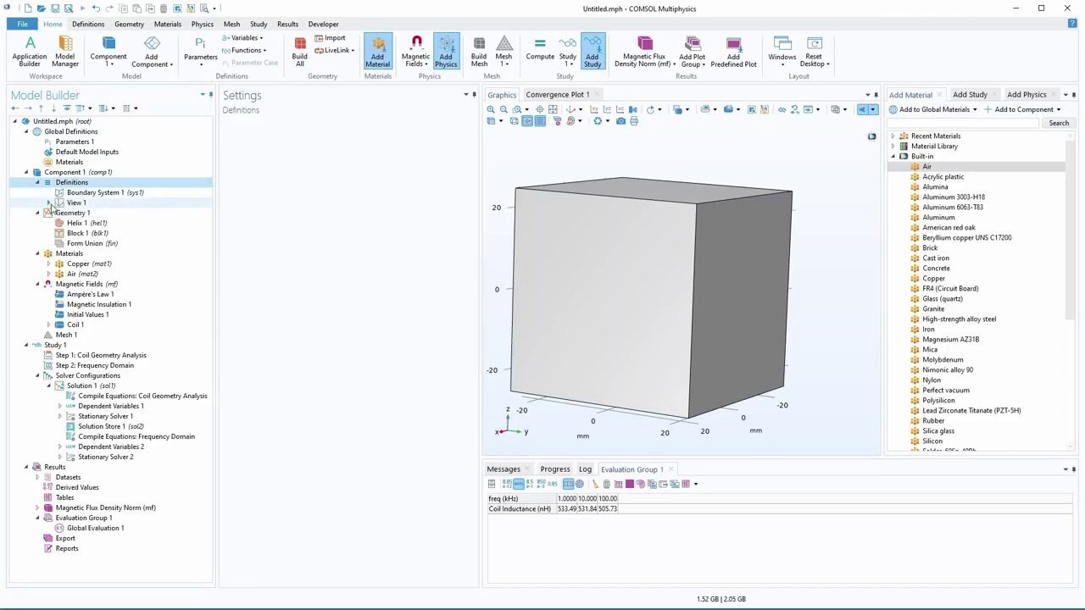
click(49, 202)
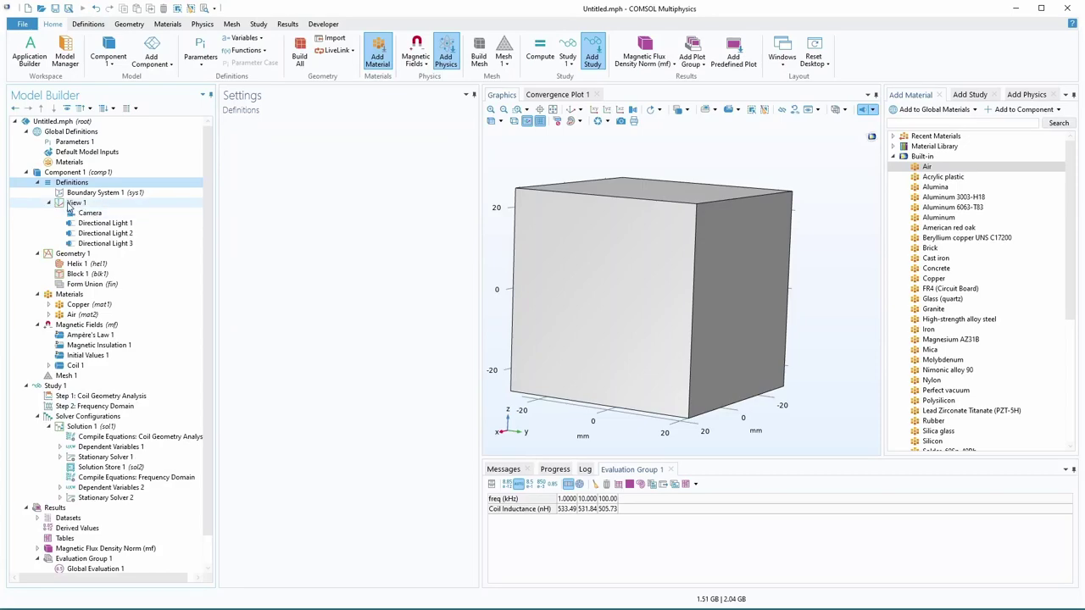
click(782, 110)
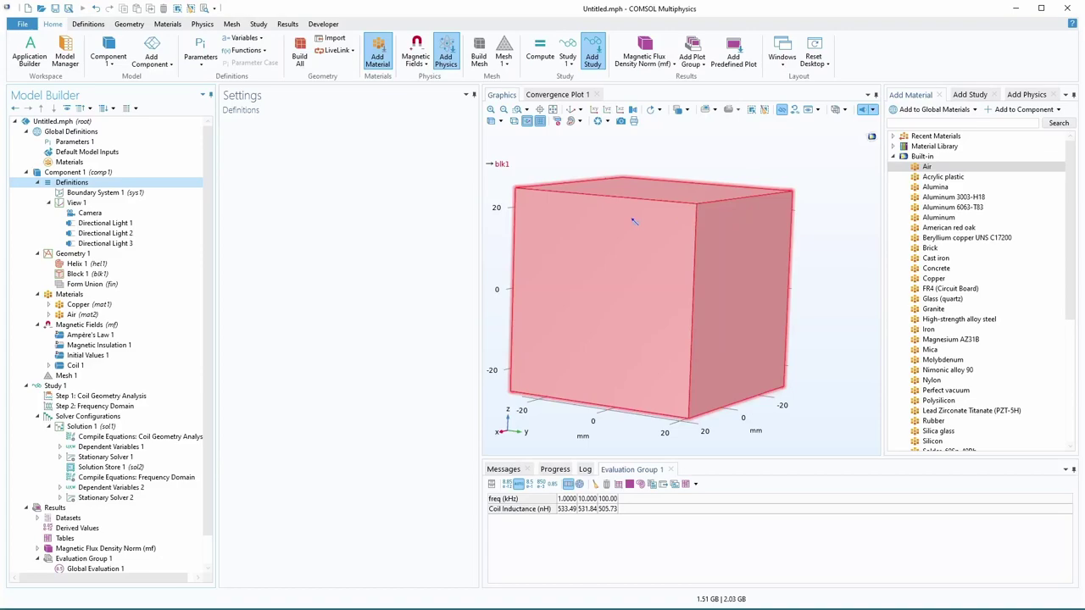
click(633, 222)
click(95, 256)
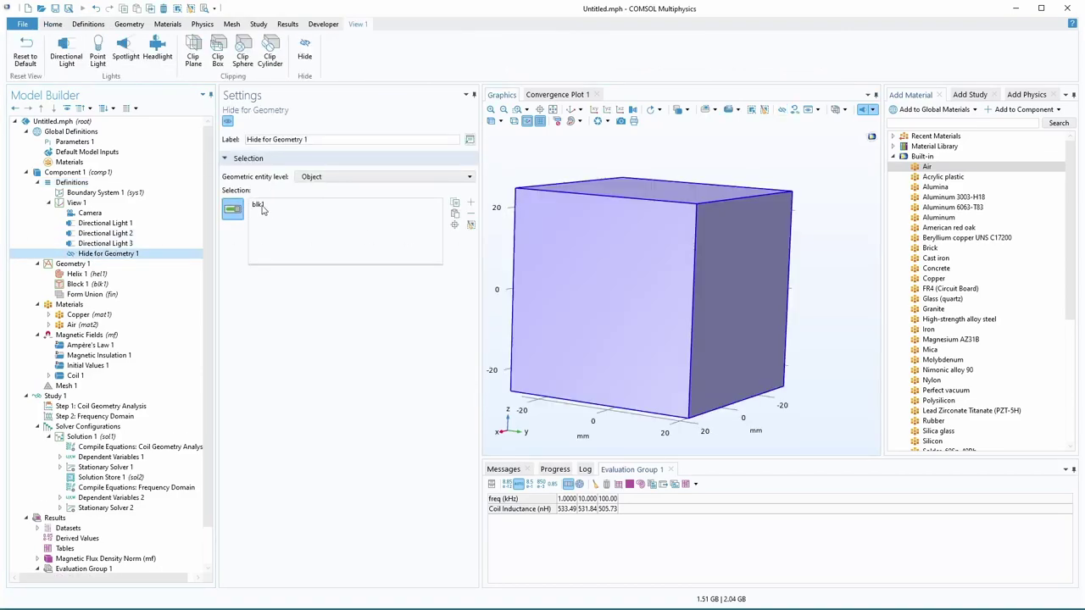
click(259, 205)
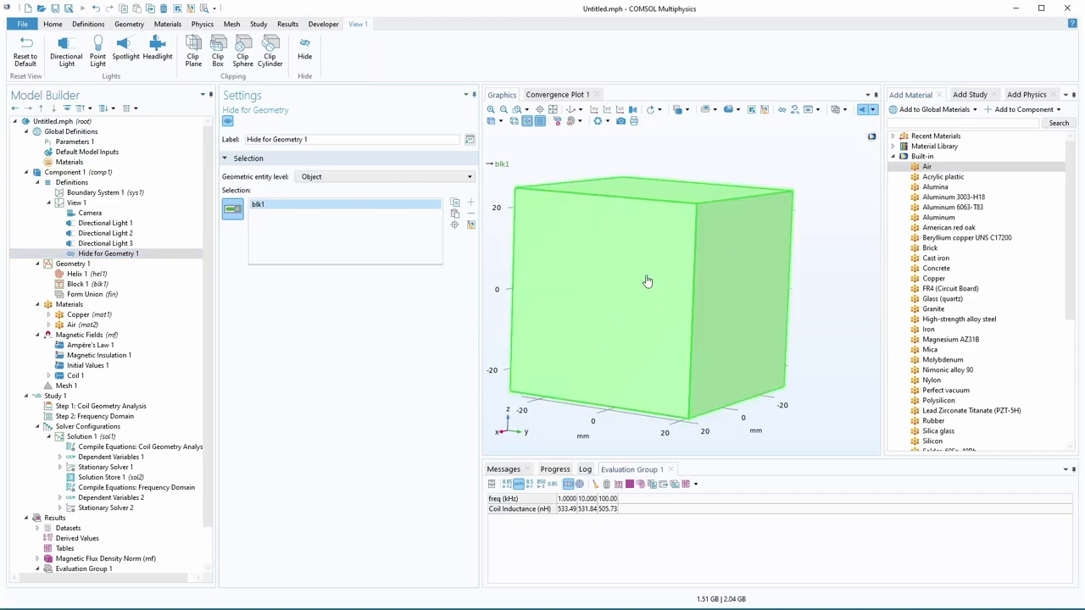
click(471, 215)
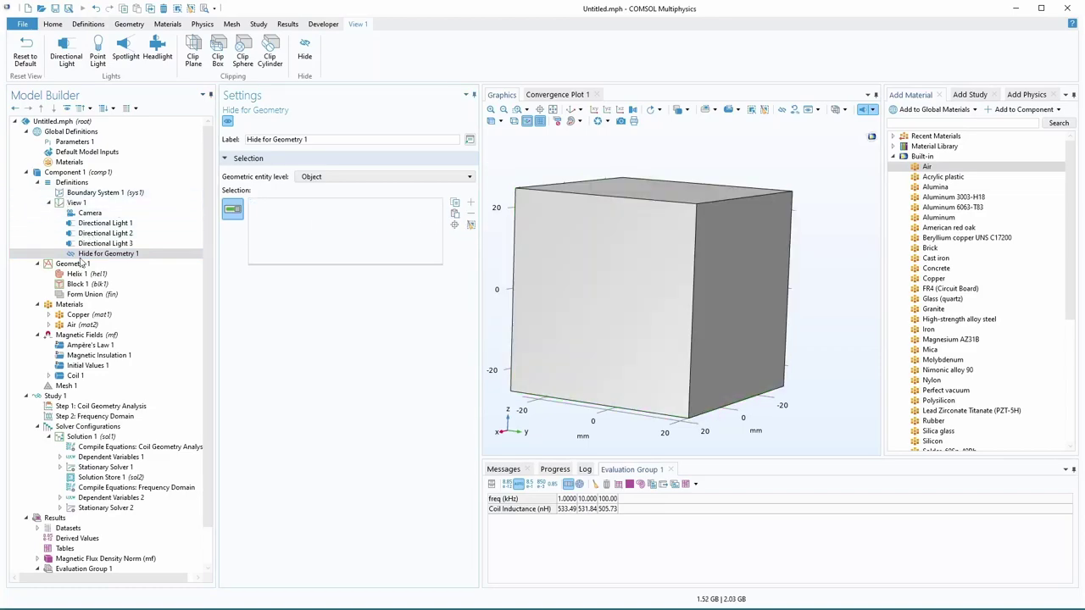
Add a Hide for Geometry entry to View 1.
click(91, 285)
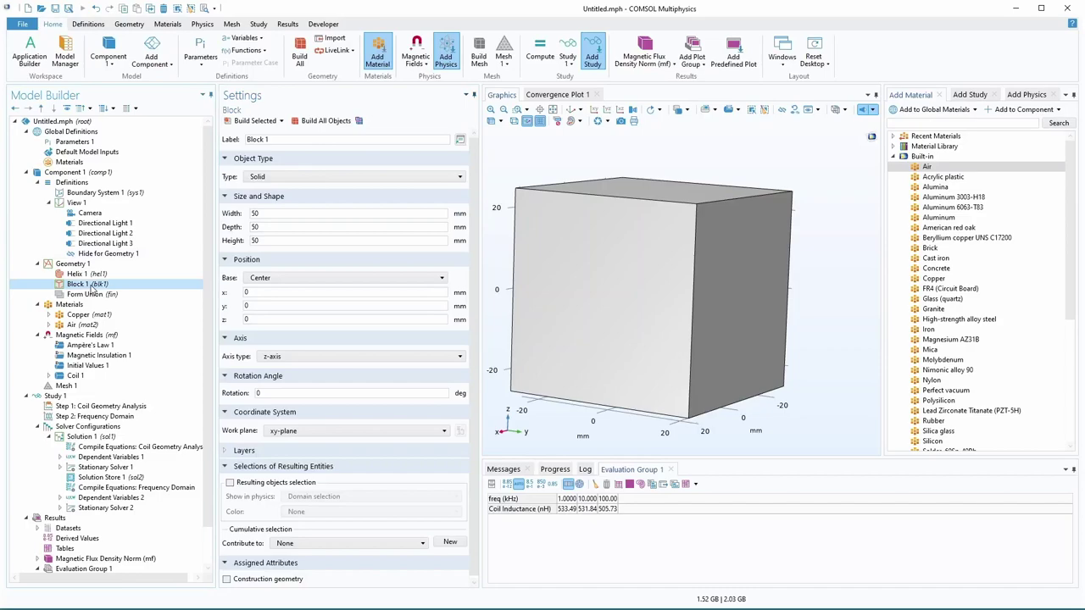
click(77, 335)
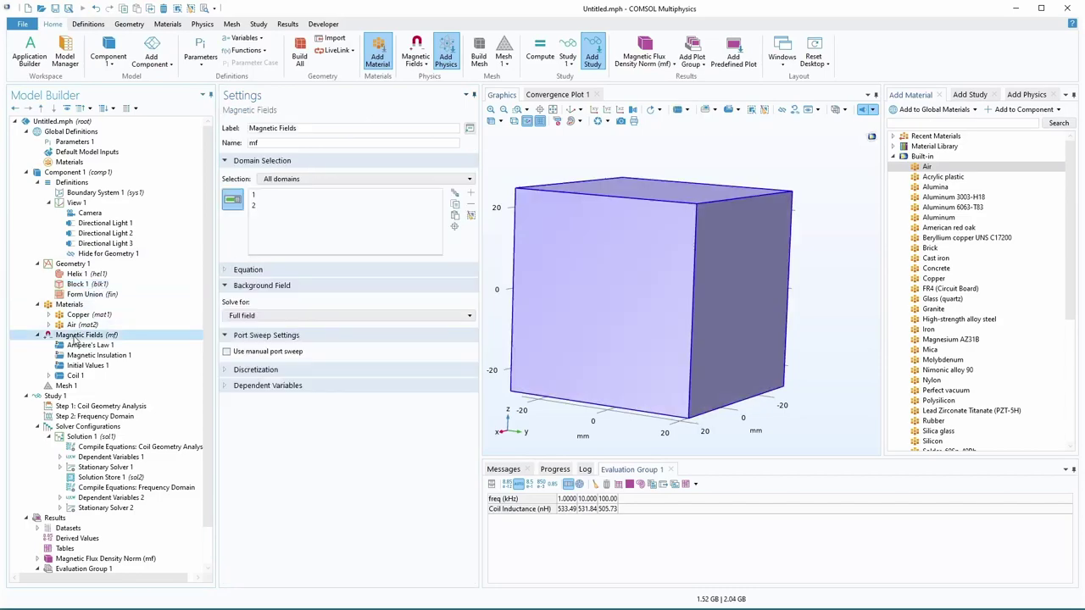
click(75, 265)
click(76, 204)
right_click(74, 204)
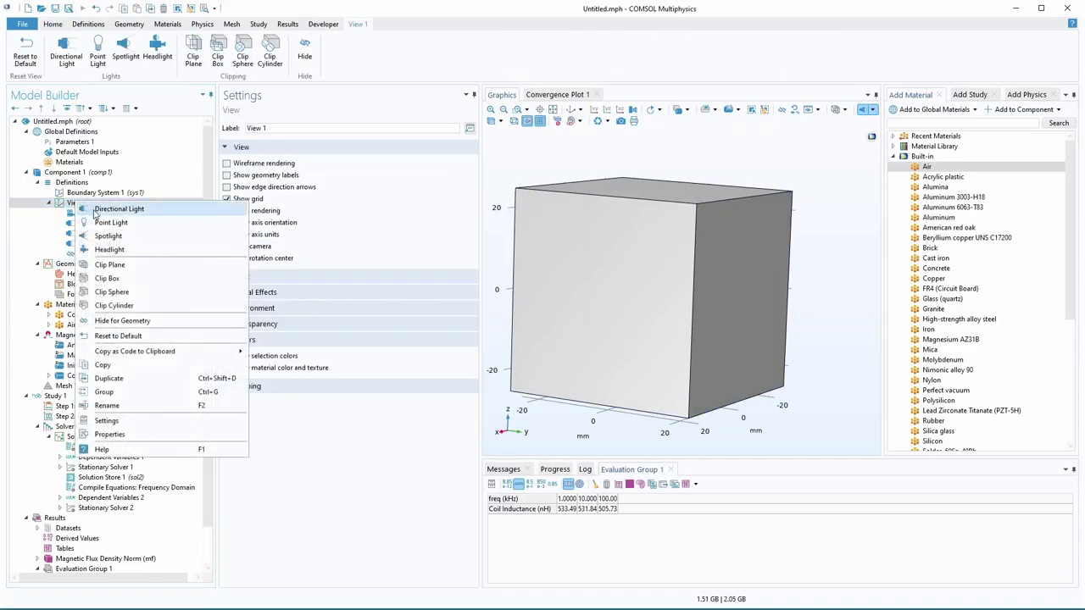
click(122, 321)
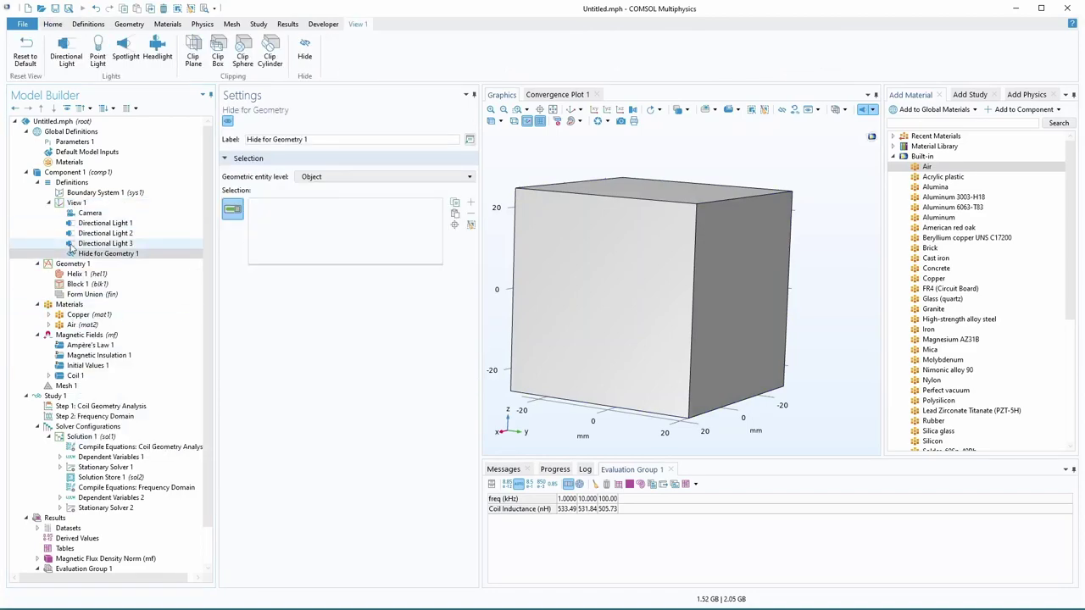
Add Hide for Physics to View 1 and hide domain 1, the air block.
click(75, 335)
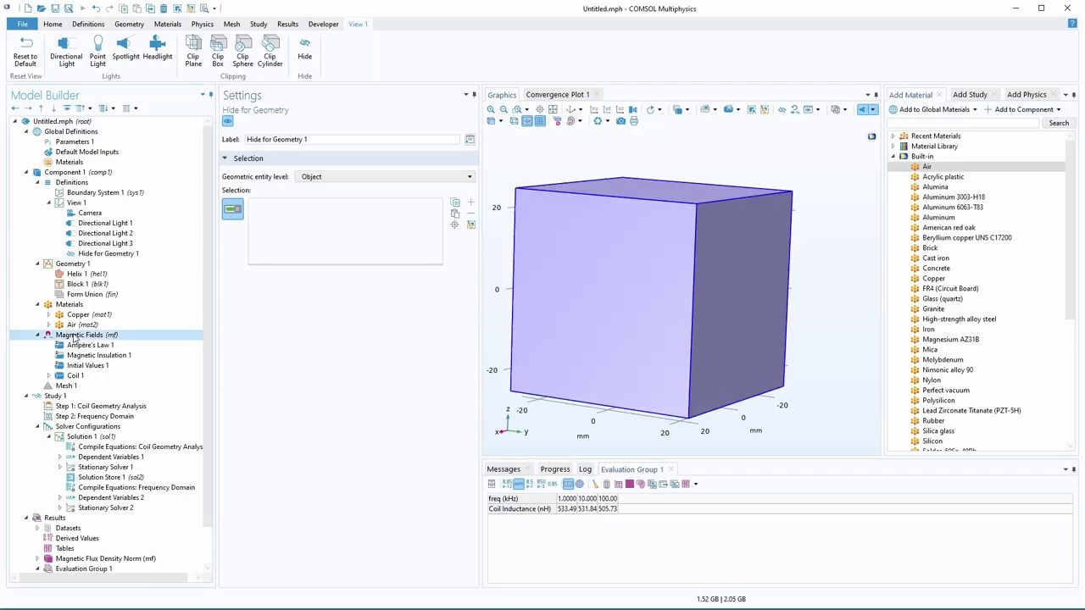
click(78, 204)
right_click(83, 207)
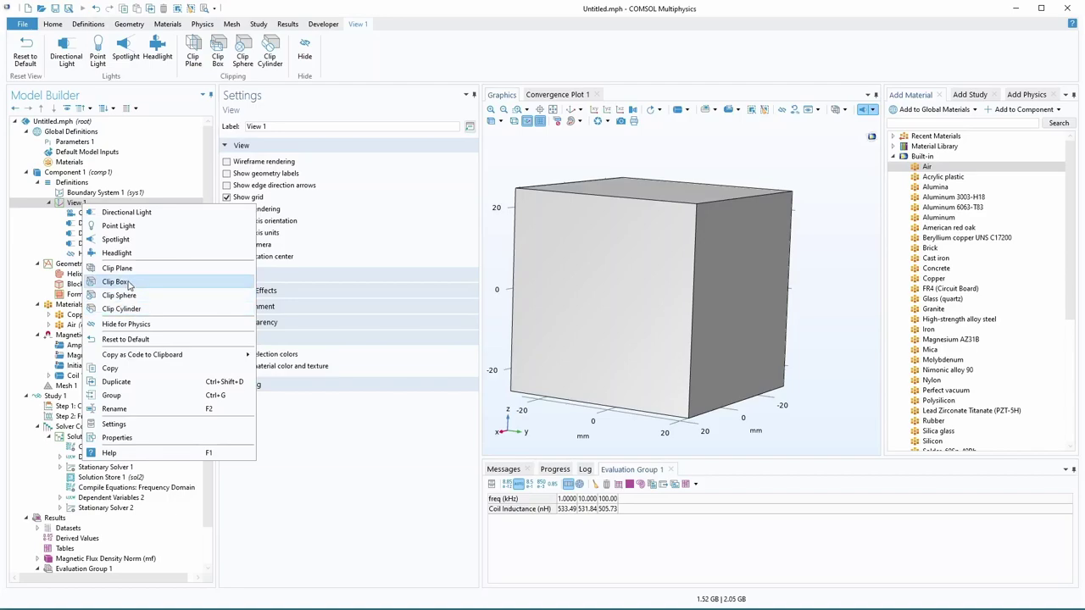
click(144, 324)
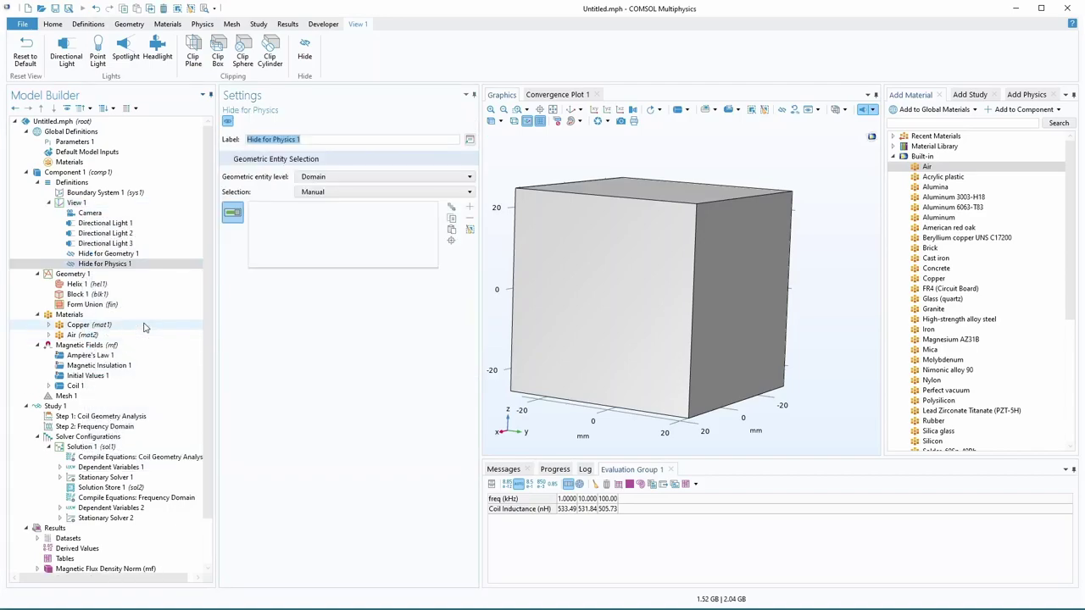
click(650, 210)
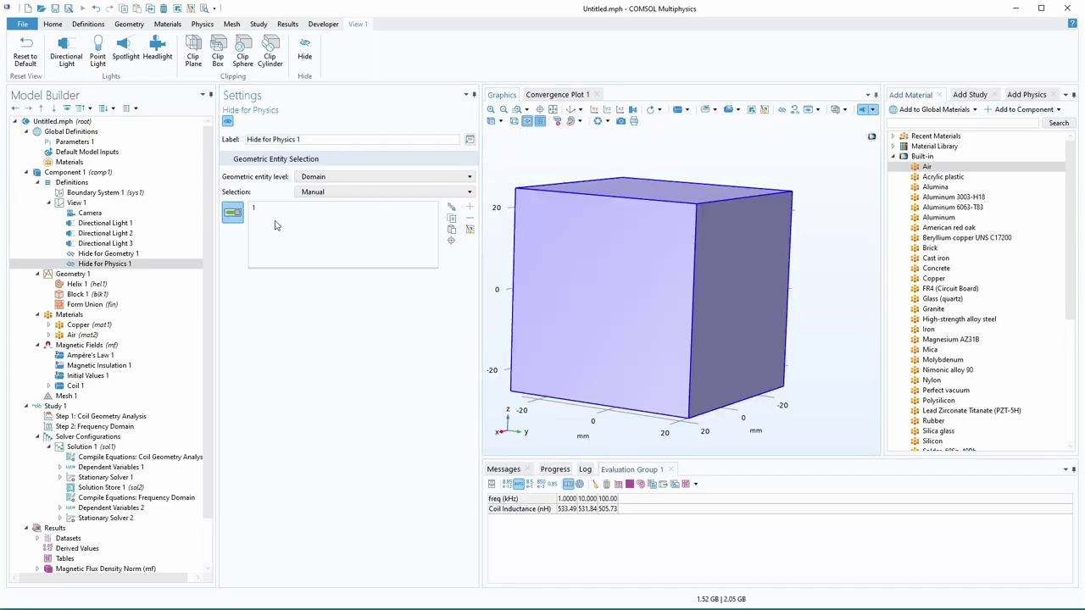
click(227, 121)
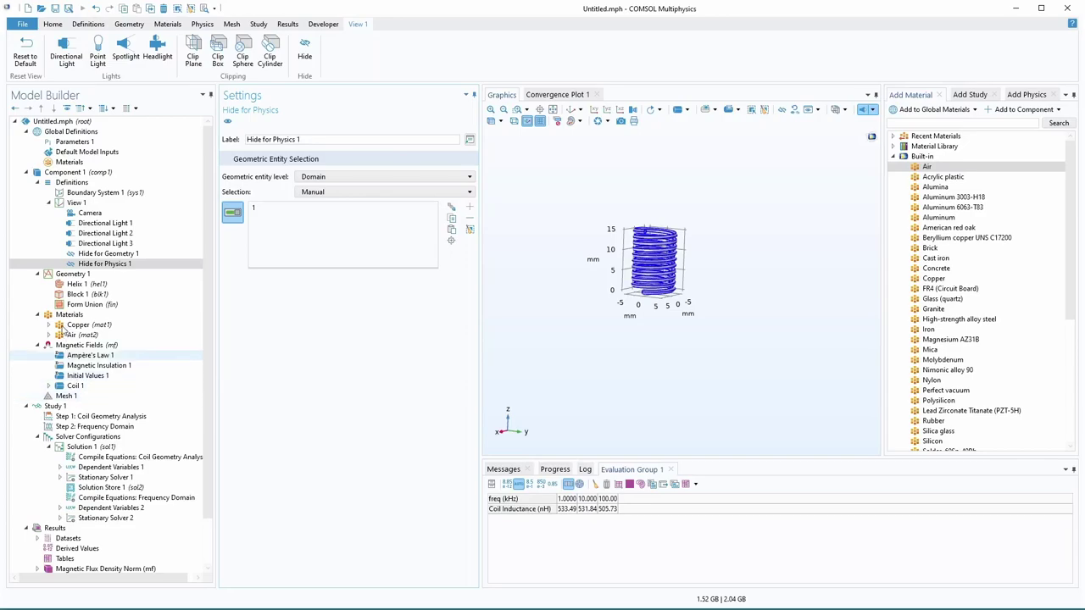
Check the Magnetic Fields domains and tilt the multislice flux density plot of the coil.
click(38, 183)
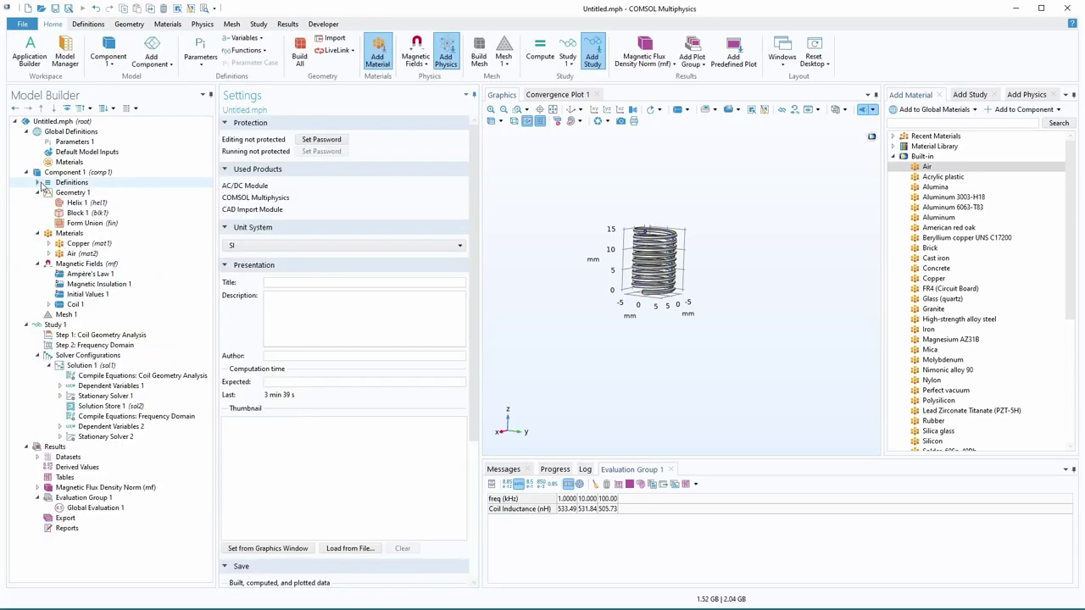
click(85, 284)
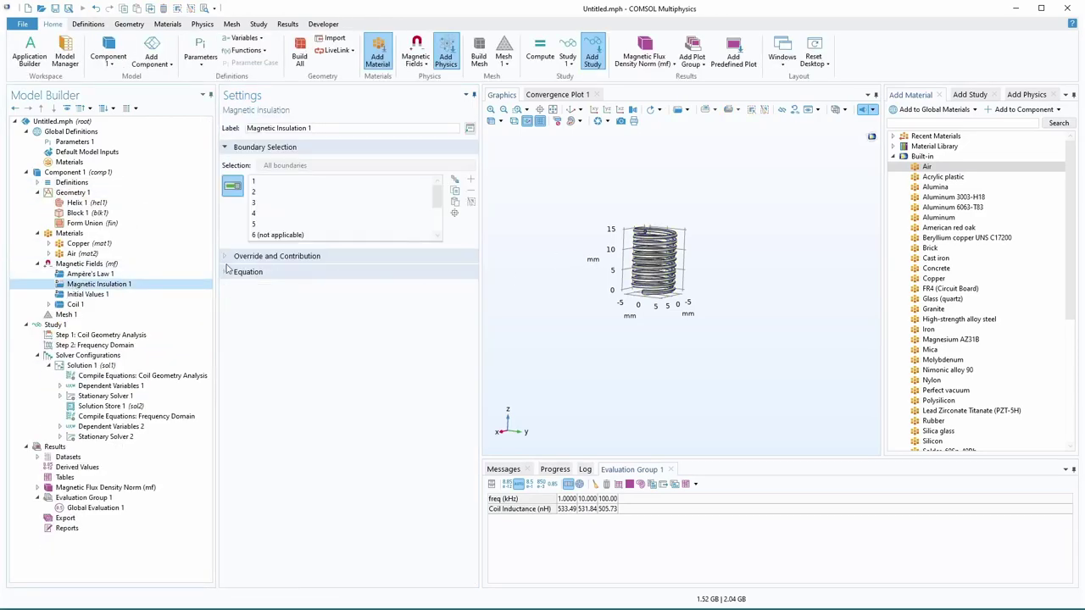
click(92, 264)
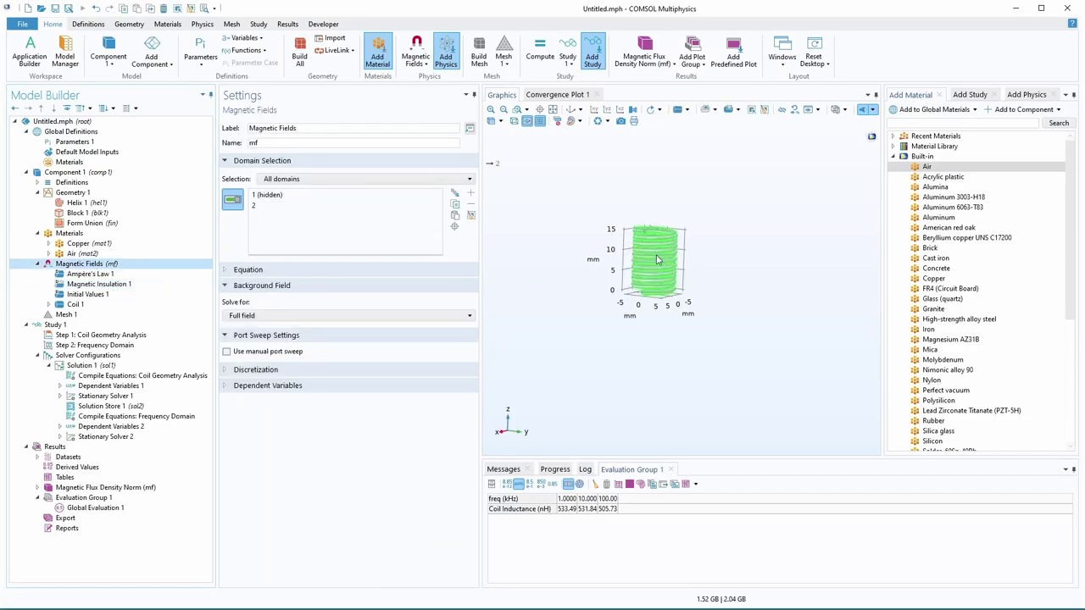
click(65, 489)
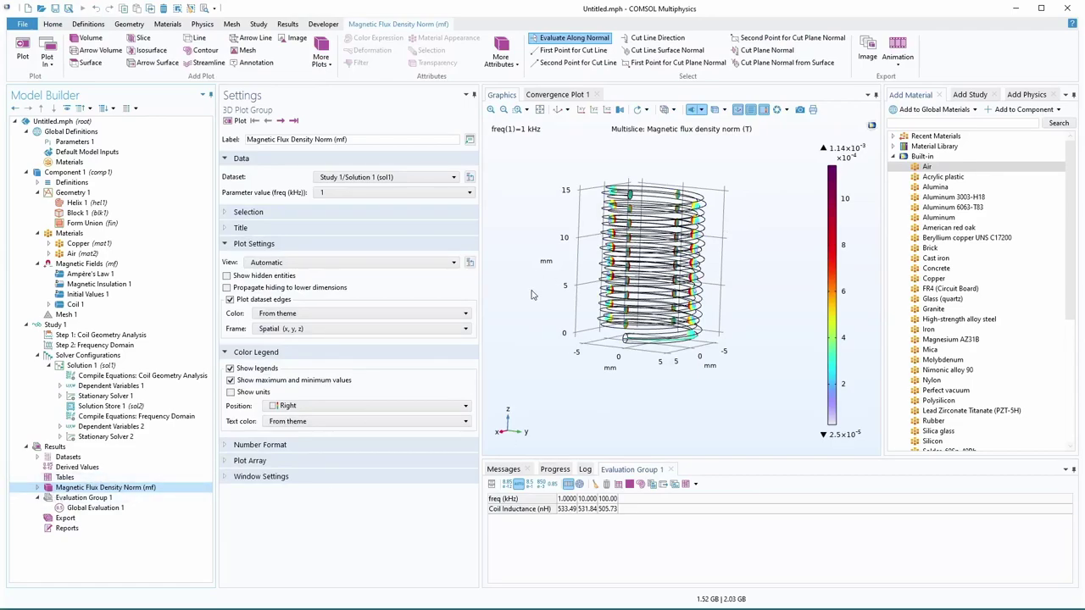
drag(533, 294, 578, 249)
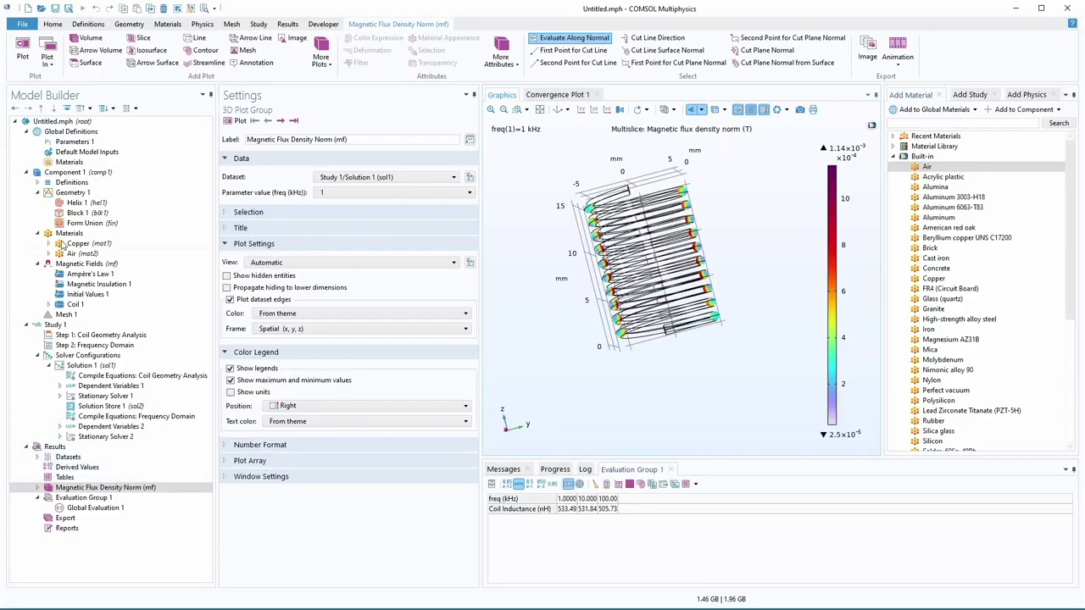
Disable Hide for Physics 1 and replot Magnetic Flux Density Norm (mf).
click(38, 183)
click(97, 266)
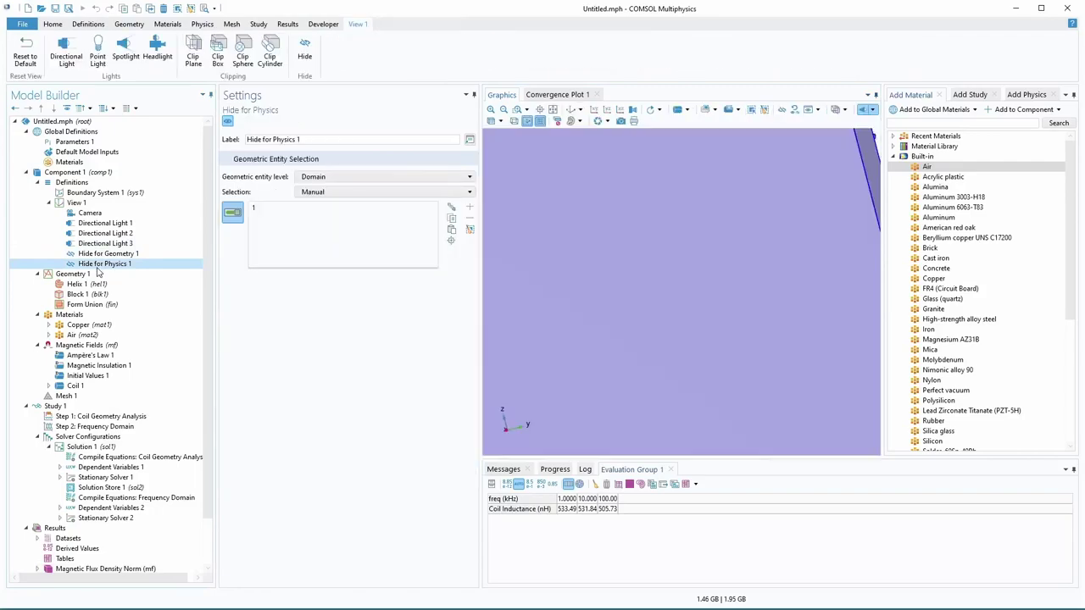
right_click(90, 268)
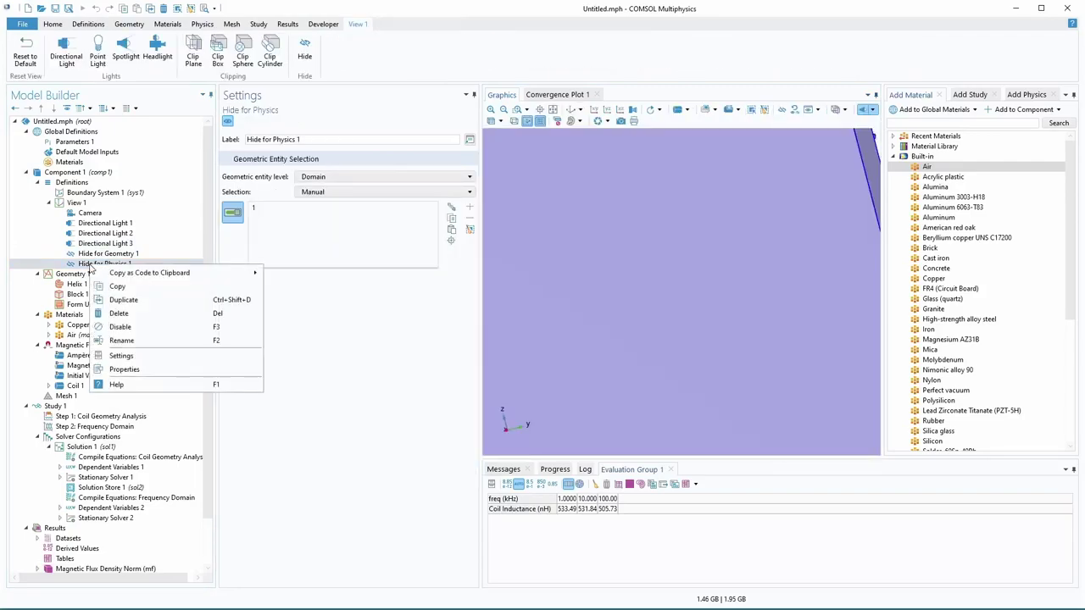
key(Escape)
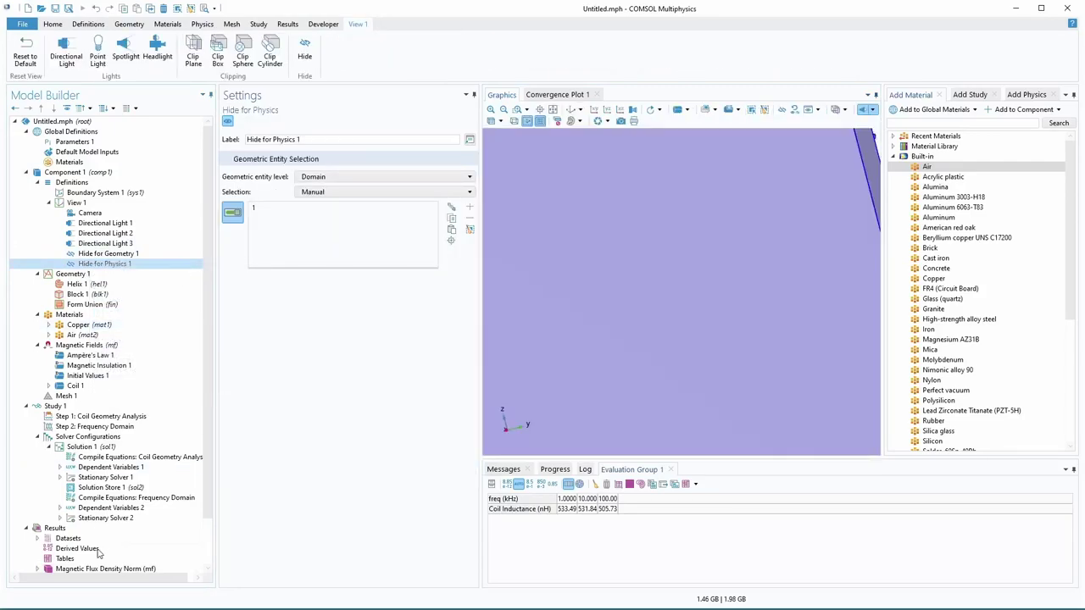
click(78, 569)
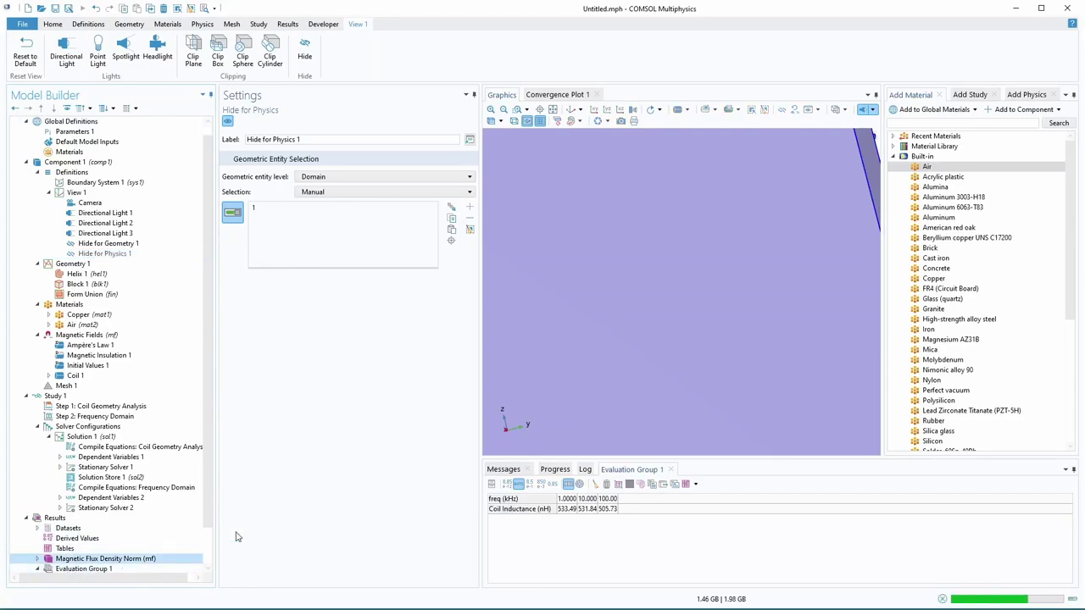